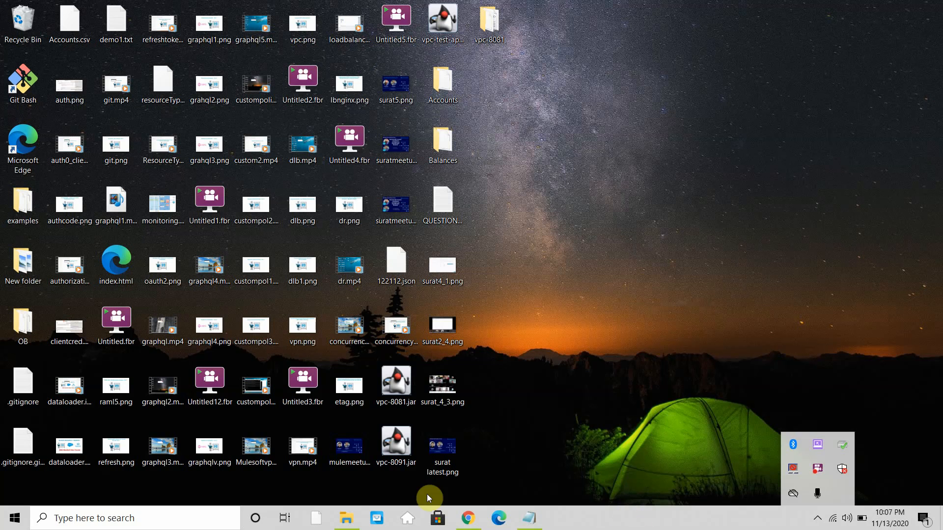
- Open the mule-enterprise-standalone-4.3.0 folder inside D:\MuleRuntime and copy its full path
left_click(354, 524)
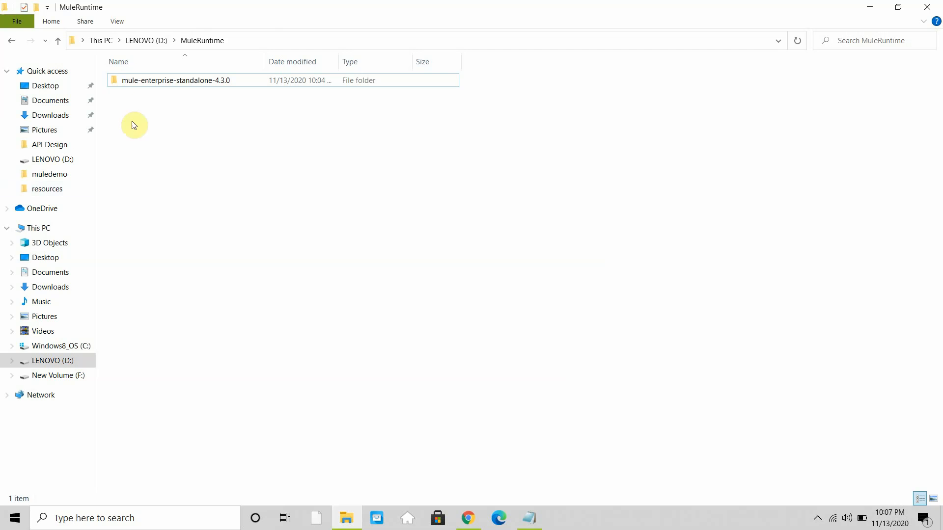
left_click(189, 82)
double_click(190, 80)
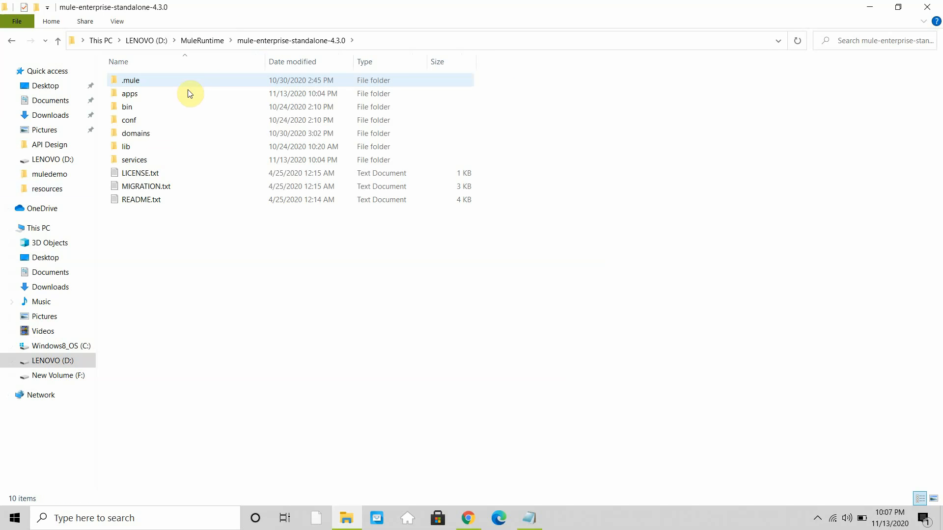
left_click(408, 41)
key("ctrl+c")
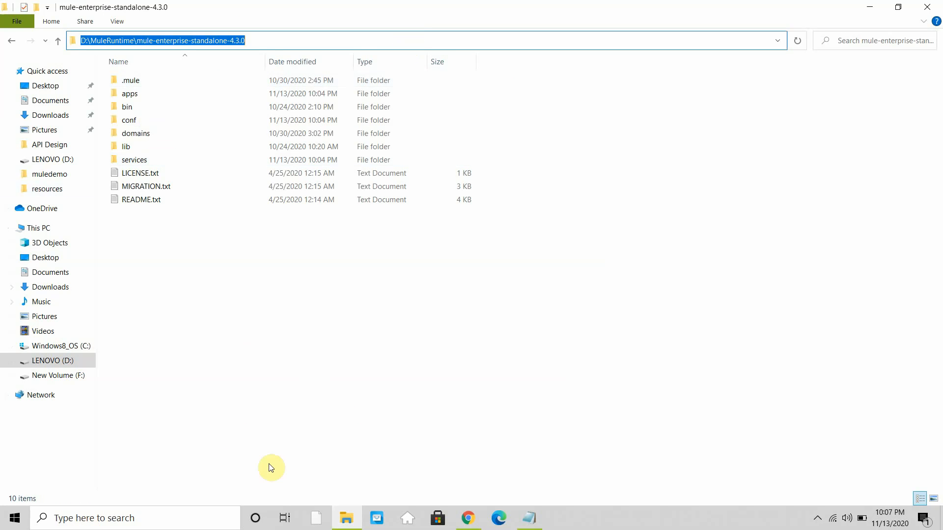
- Open the Windows environment variables settings through the advanced system settings of This PC
left_click(142, 514)
type("this")
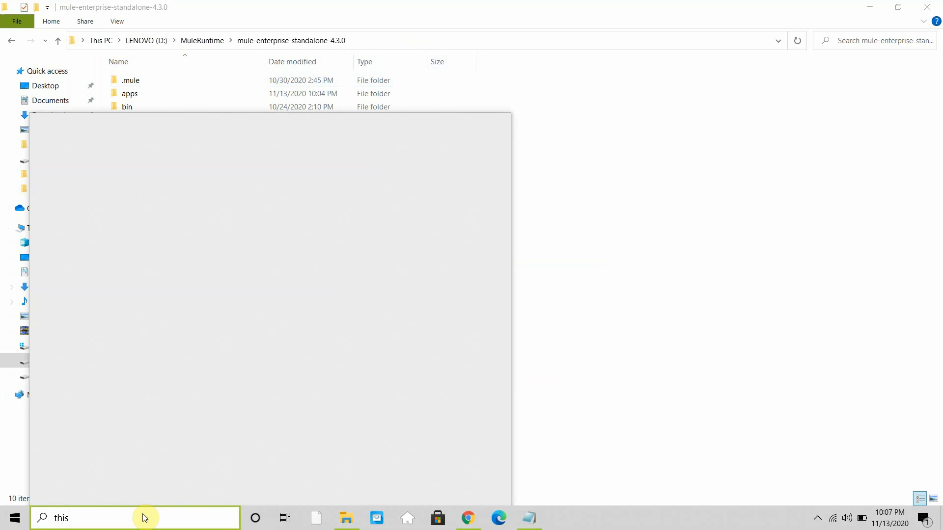
right_click(86, 181)
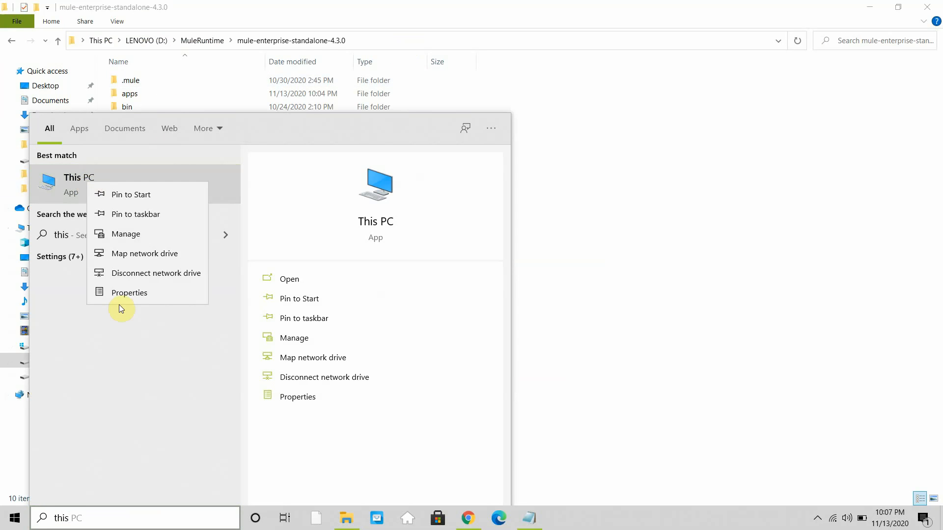
left_click(124, 294)
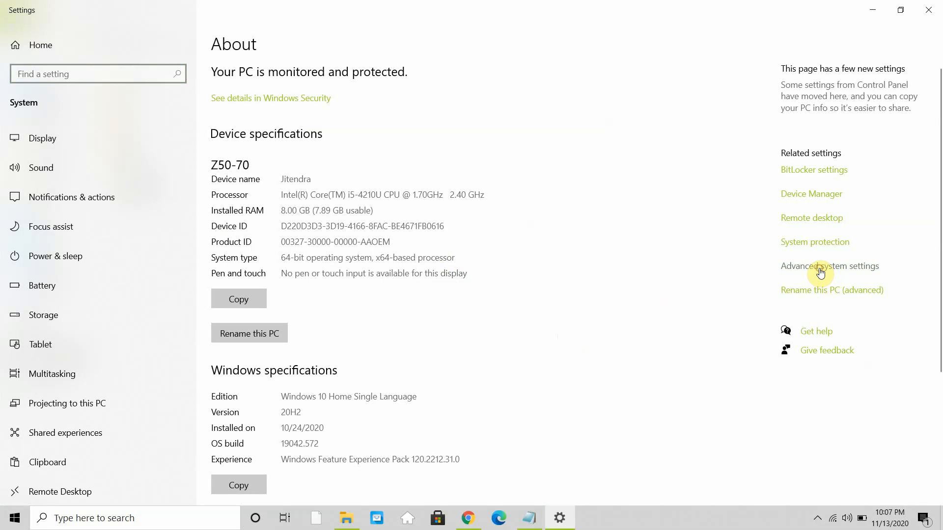
left_click(820, 270)
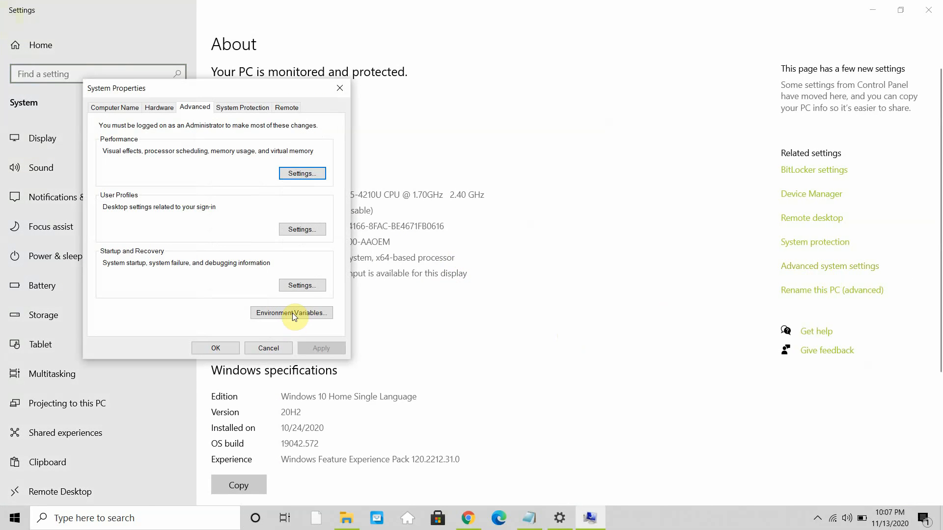
left_click(293, 313)
- Create a system variable MULE_HOME with the value D:\MuleRuntime\mule-enterprise-standalone-4.3.0
left_click(491, 385)
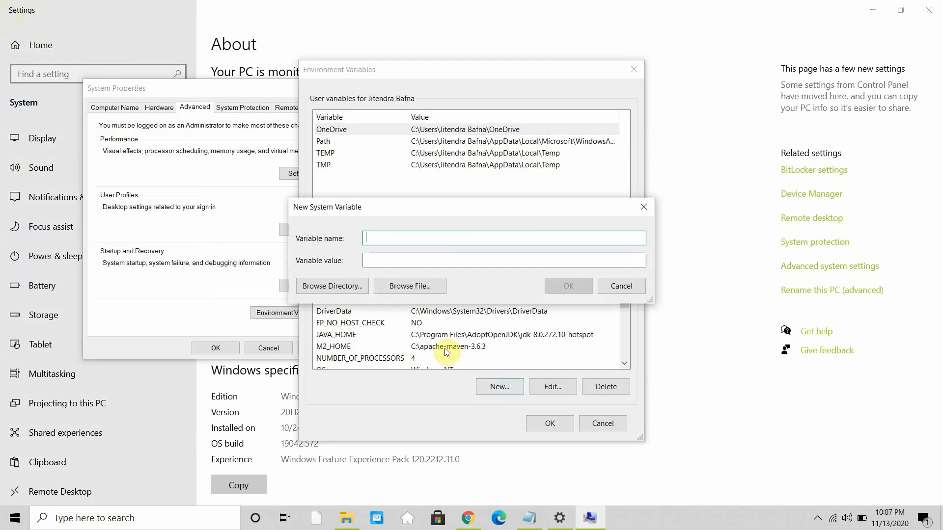
type("MU")
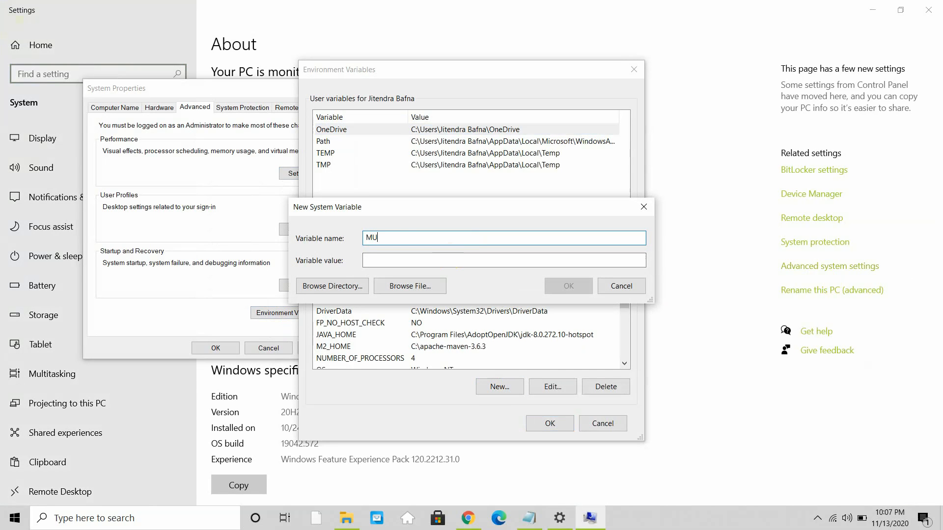
type("LE_HOME")
left_click(417, 266)
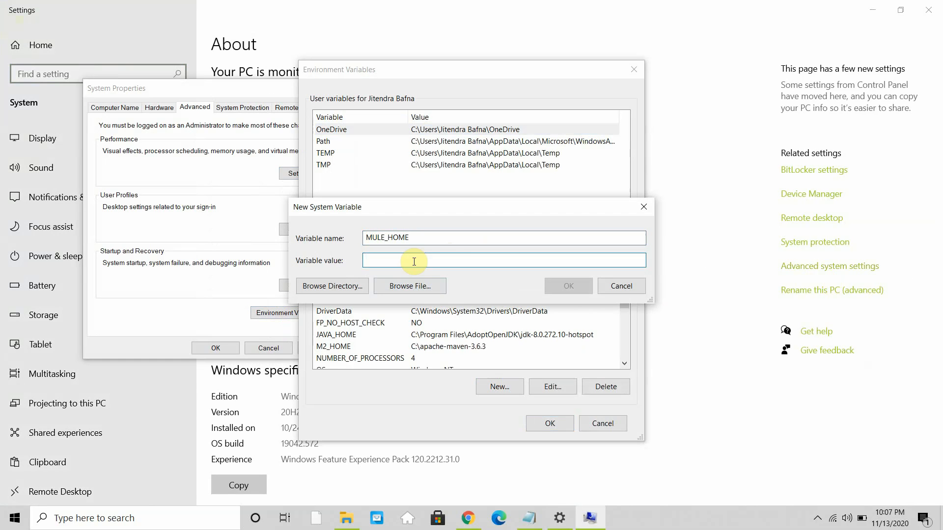
key("ctrl+v")
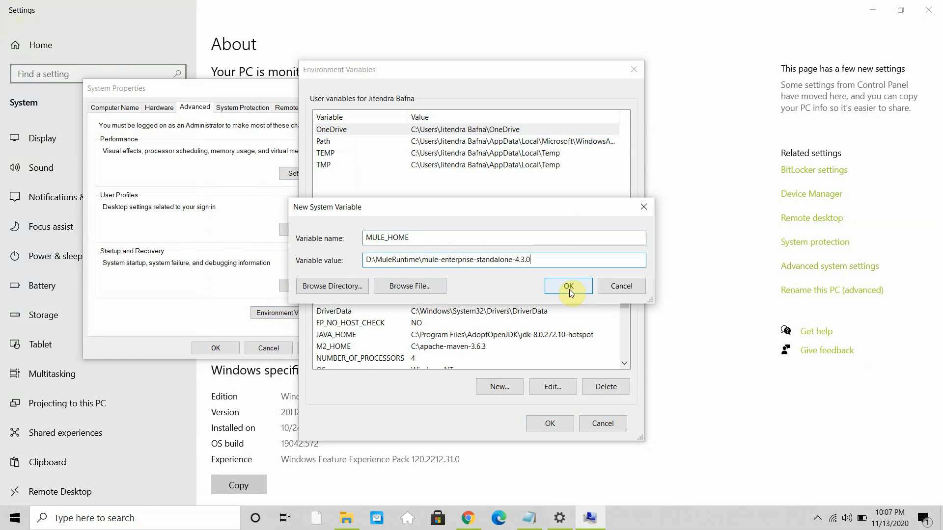
left_click(569, 288)
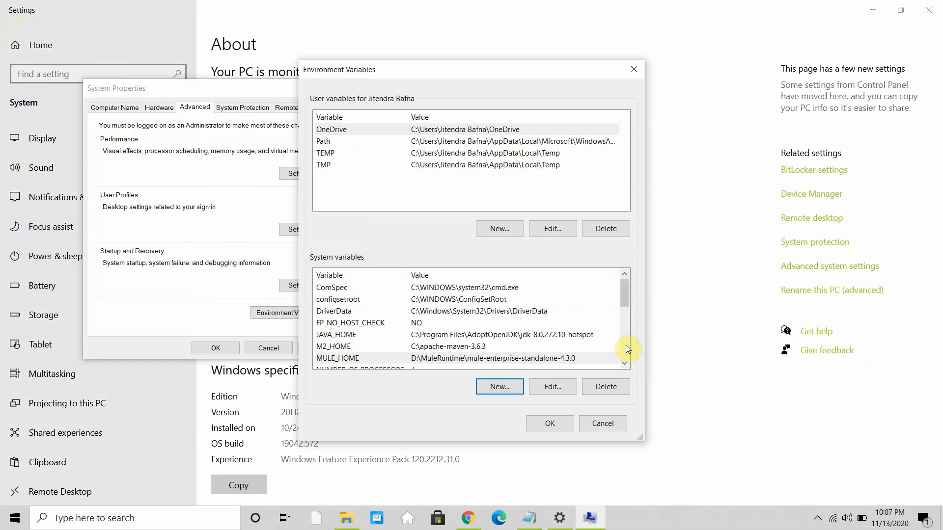
- Add D:\MuleRuntime\mule-enterprise-standalone-4.3.0\bin to the system Path variable, save the environment variables and close the settings
scroll(627, 348, "down", 5)
left_click(339, 319)
key("p")
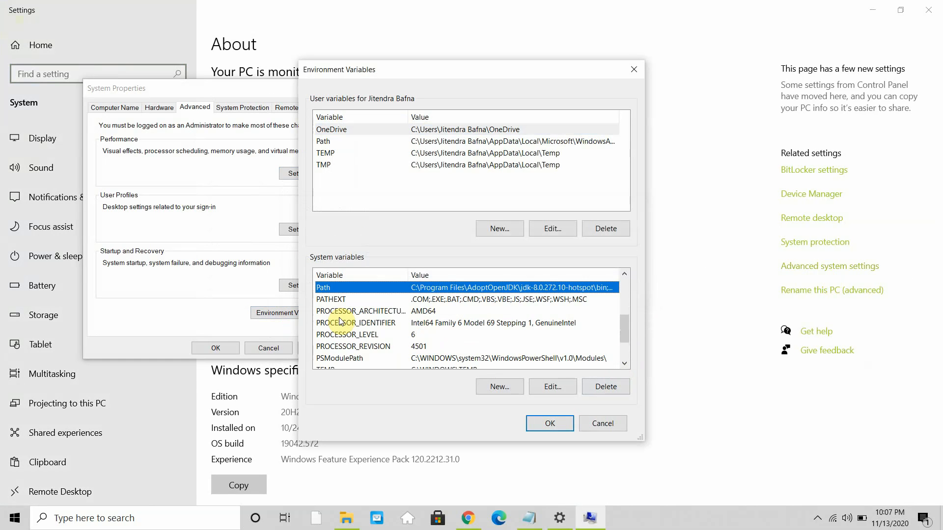
double_click(340, 287)
left_click(584, 127)
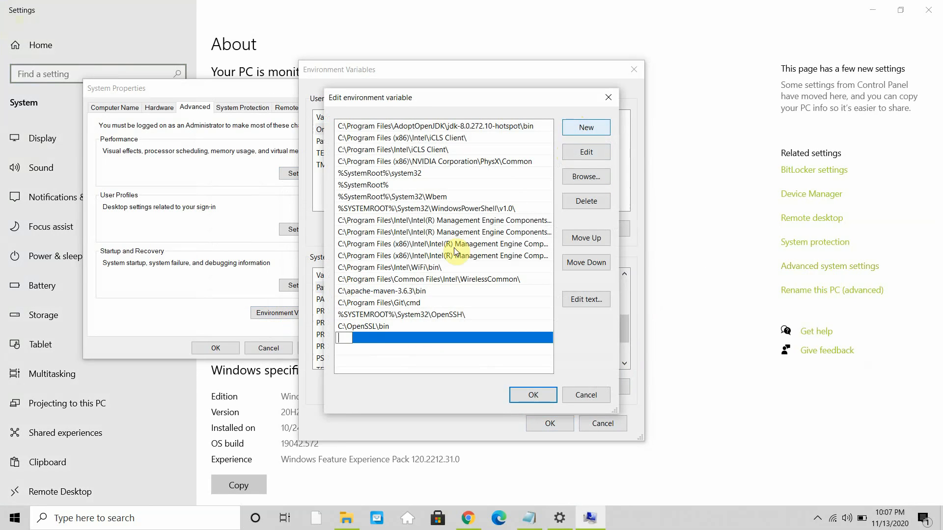
key("ctrl+v")
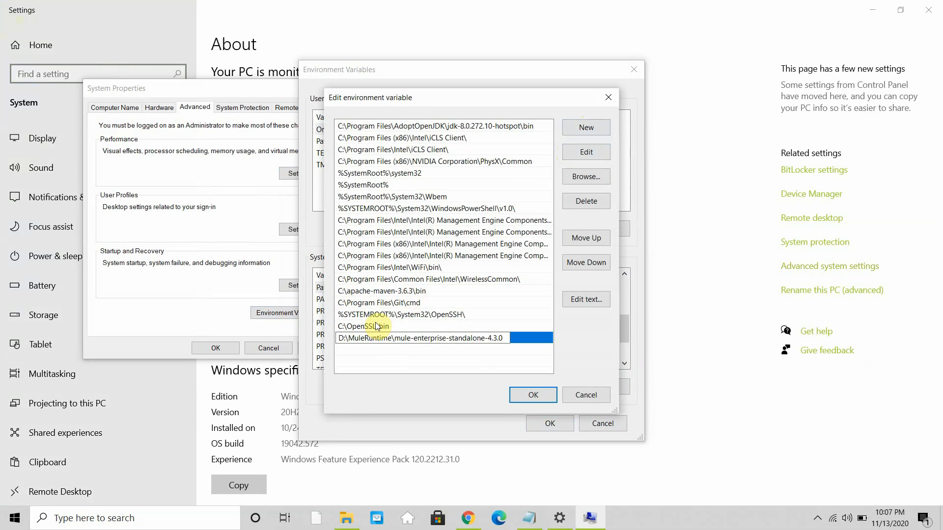
type("\\bin")
left_click(524, 399)
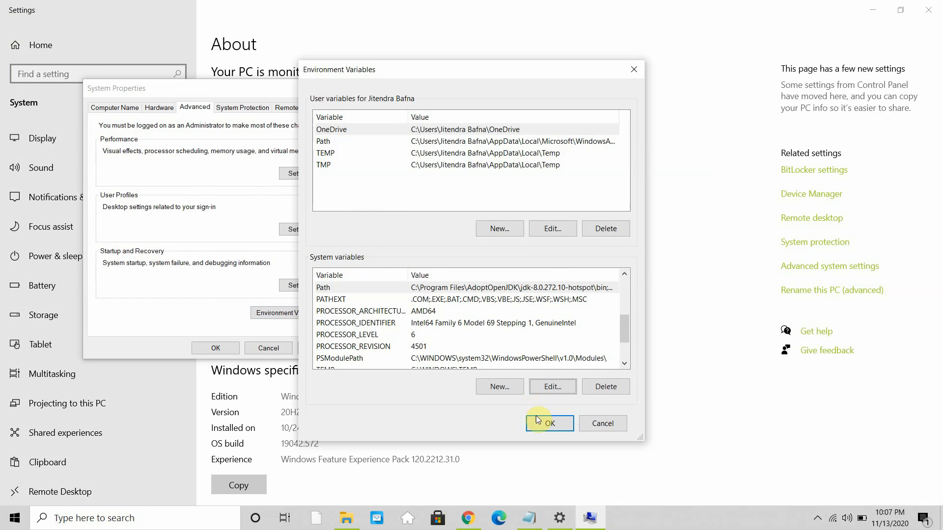
left_click(542, 422)
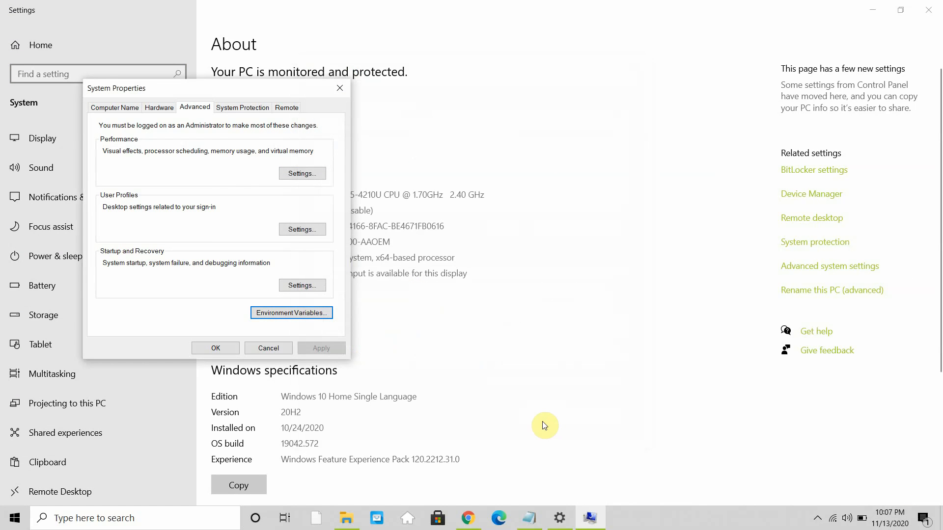
left_click(222, 350)
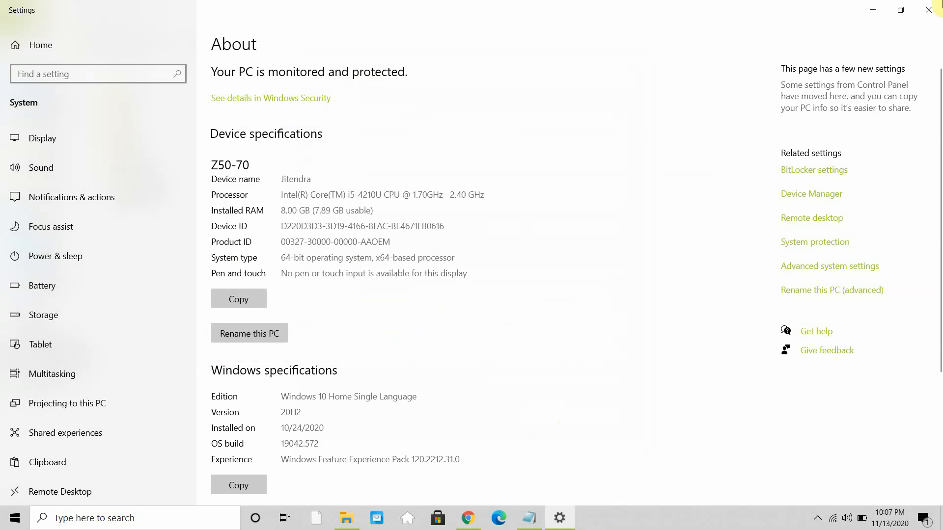
left_click(927, 10)
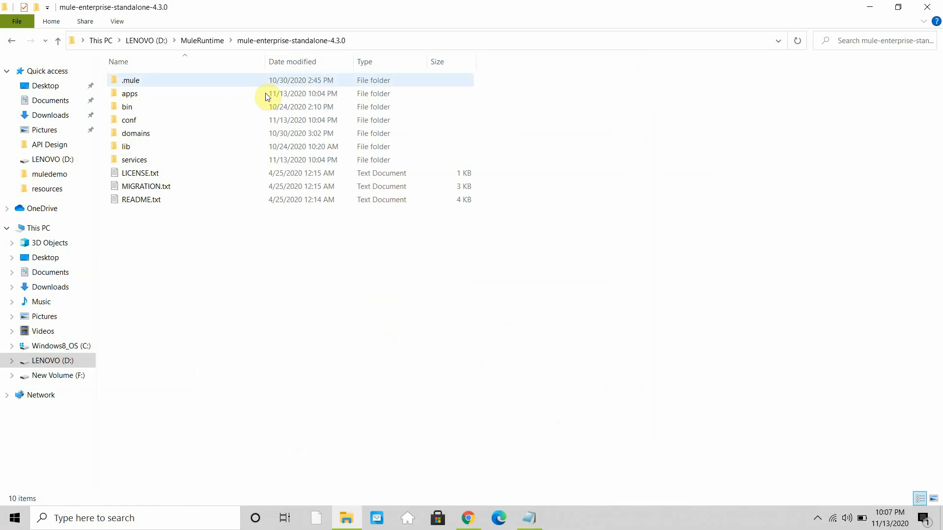
- Try to start the Mule runtime by running mule.bat from the bin folder of D:\MuleRuntime\mule-enterprise-standalone-4.3.0
left_click(133, 42)
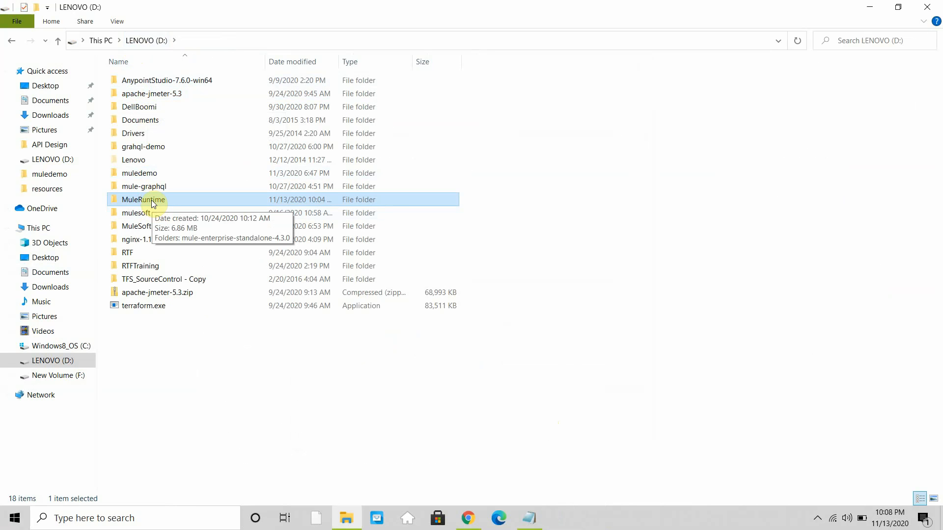
double_click(151, 199)
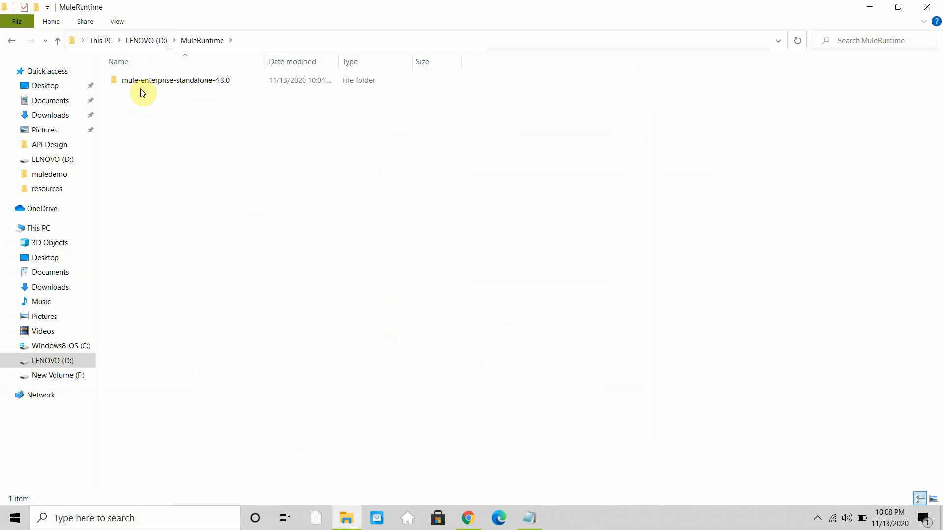
double_click(144, 83)
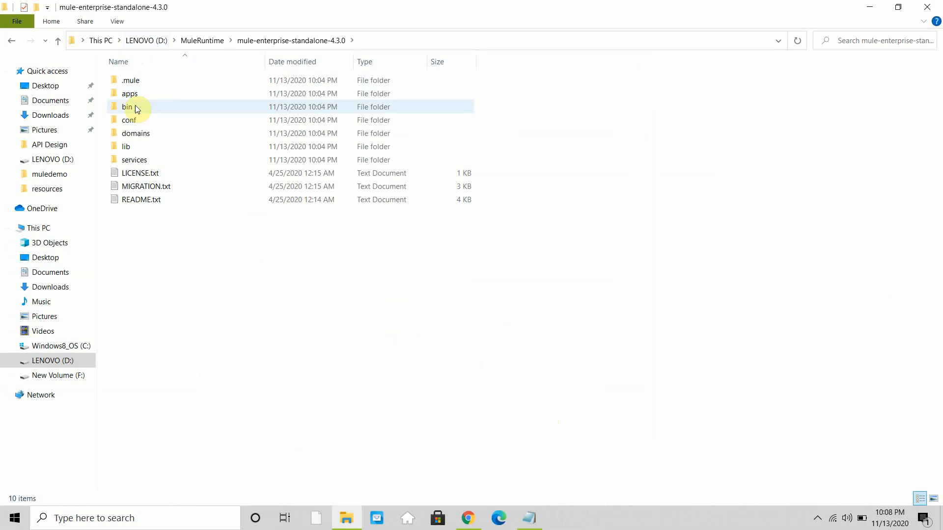
left_click(134, 105)
double_click(134, 105)
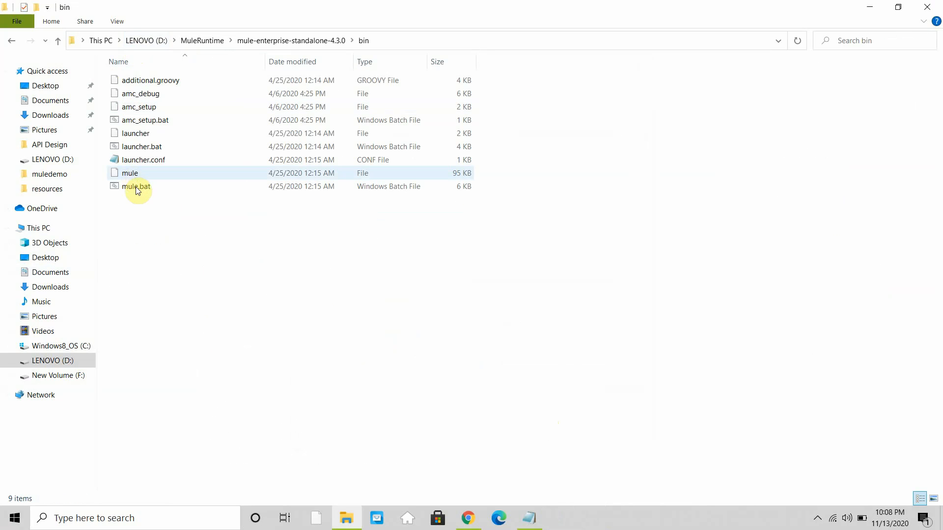
double_click(139, 190)
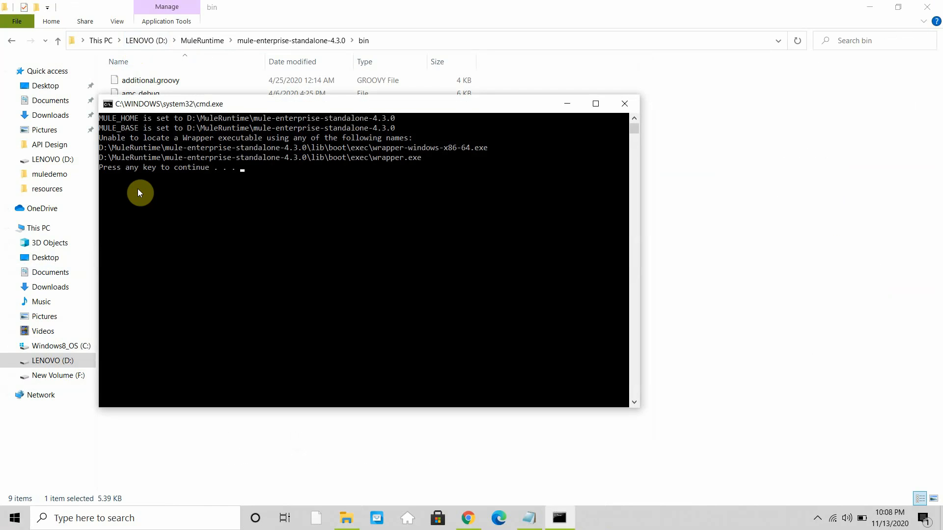
key("Return")
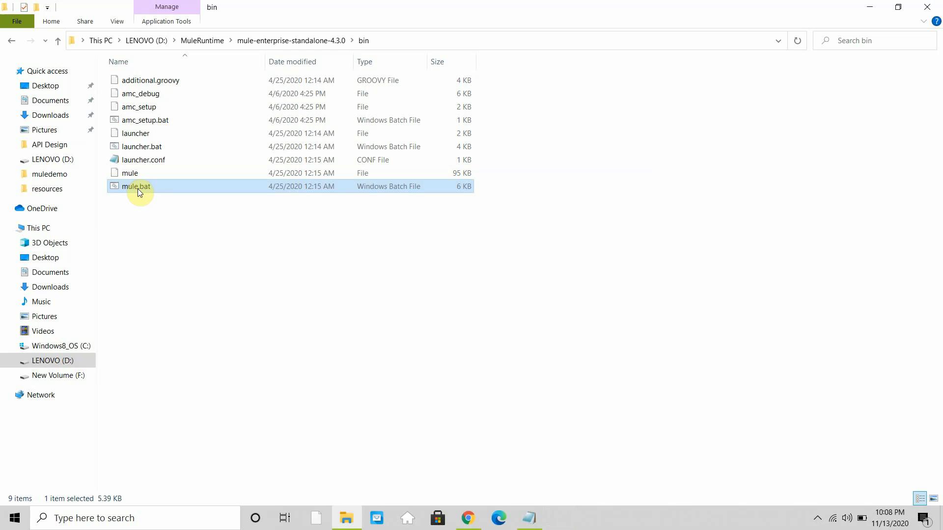
double_click(137, 188)
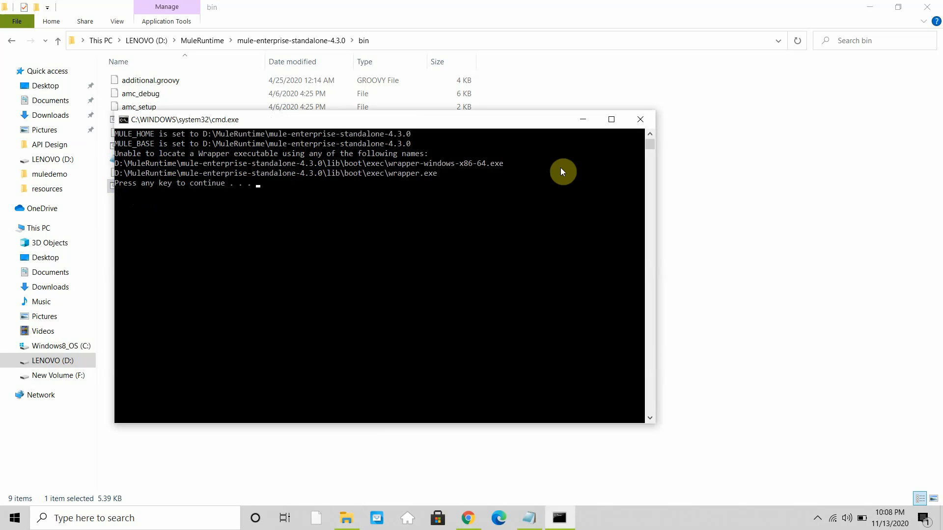
left_click(638, 121)
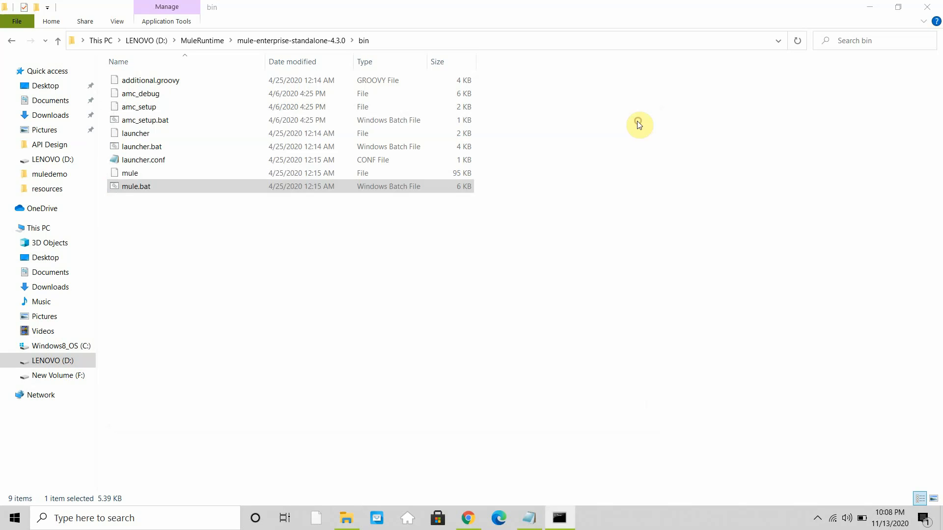
- Select the mule-enterprise-standalone-4.3.0 folder inside the extracted mule-ee-distribution-standalone-4.3.0 (1) folder in Downloads
left_click(355, 523)
left_click(355, 524)
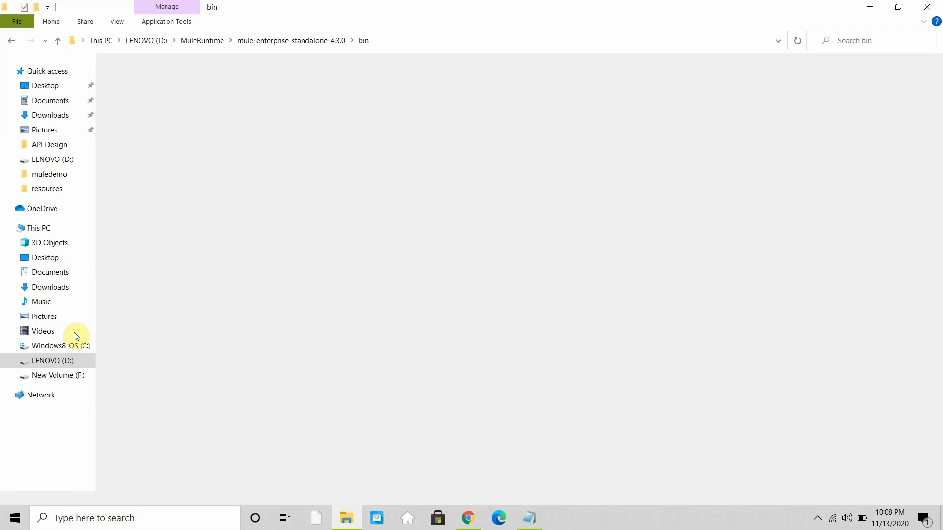
left_click(50, 116)
left_click(169, 214)
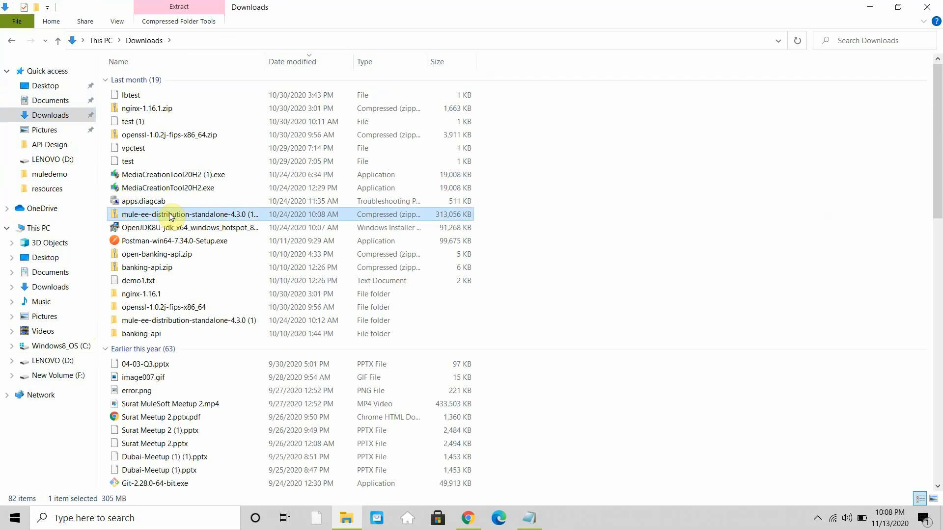
double_click(193, 322)
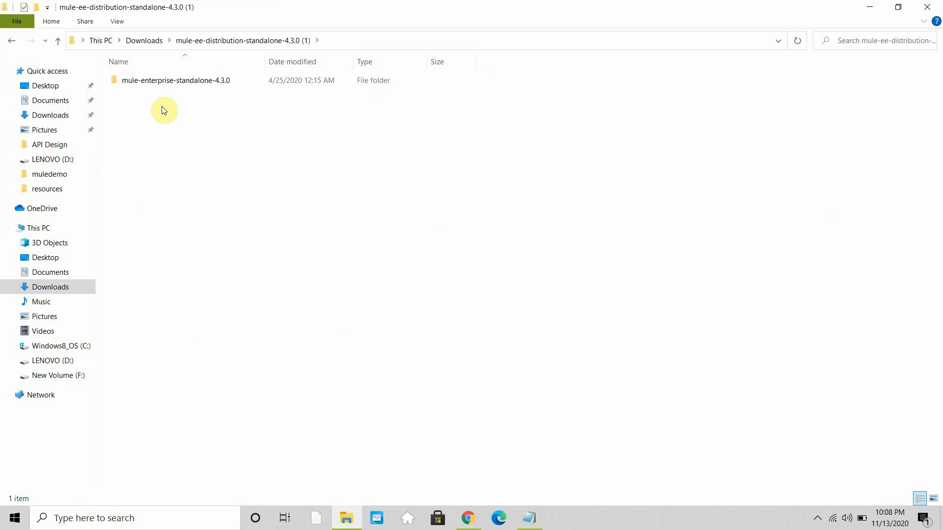
left_click(175, 83)
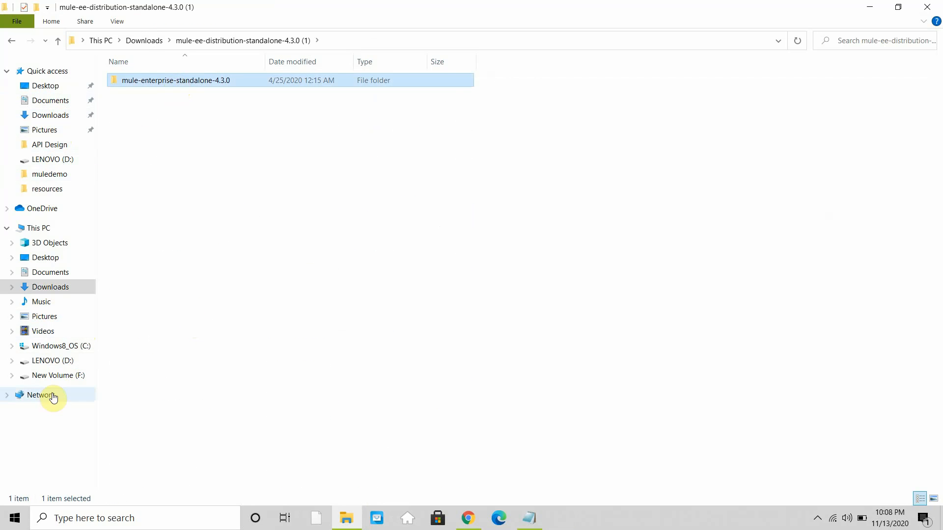
- Permanently delete the mule-enterprise-standalone-4.3.0 folder from D:\MuleRuntime
left_click(57, 359)
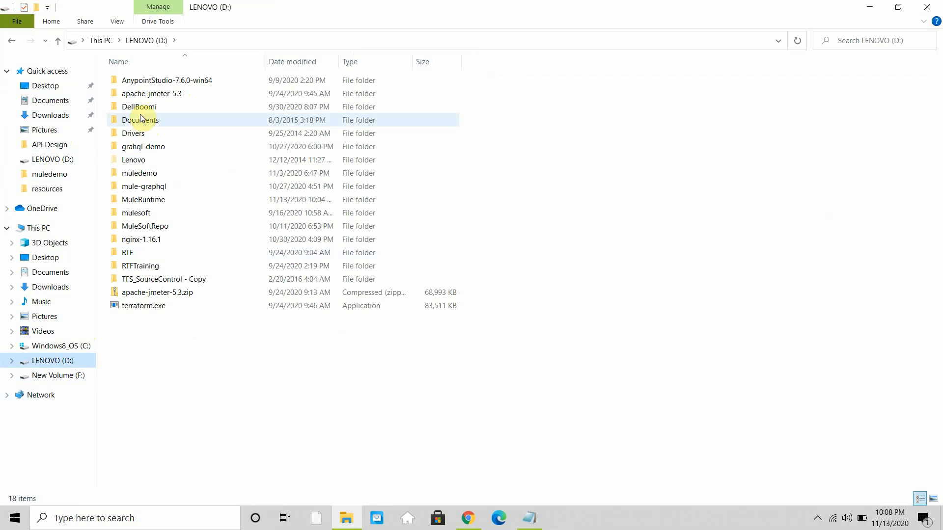
double_click(145, 202)
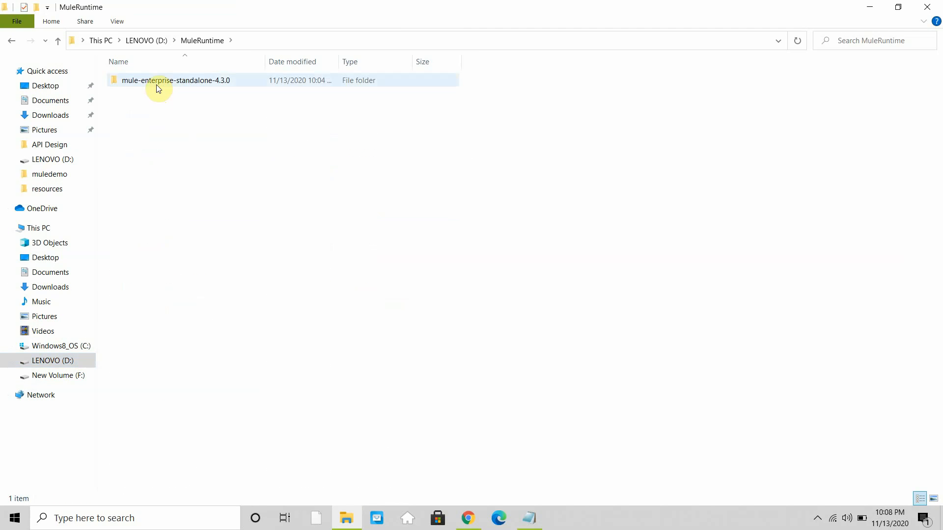
left_click(156, 84)
key("shift+Delete")
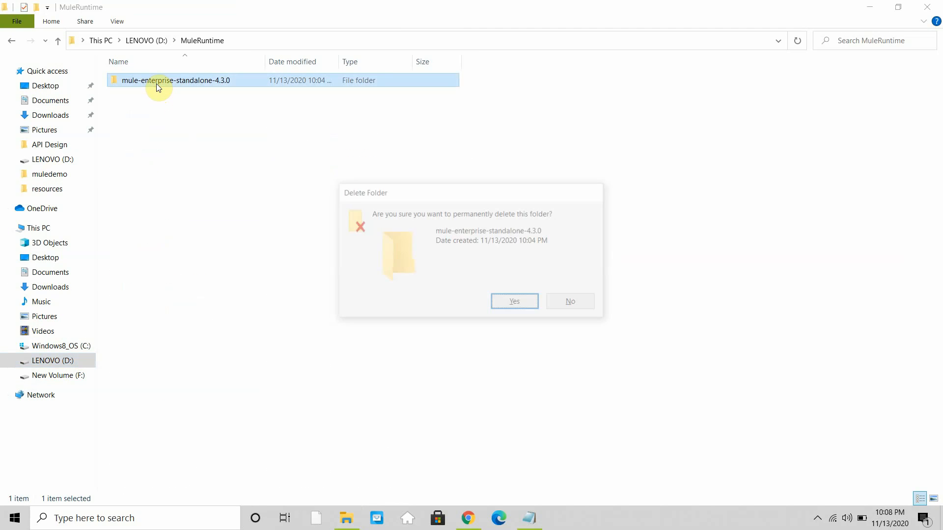
key("Return")
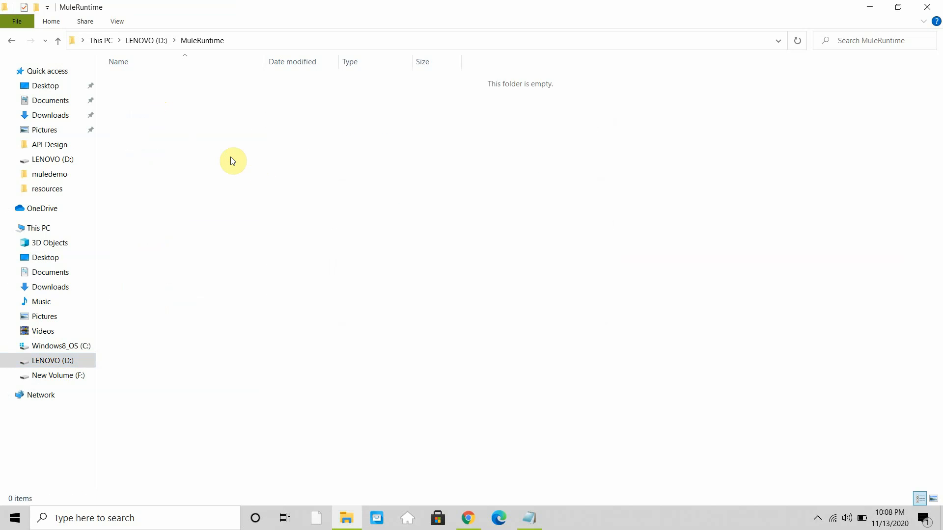
- Paste the copied mule-enterprise-standalone-4.3.0 folder into D:\MuleRuntime and let the copying finish
key("ctrl+v")
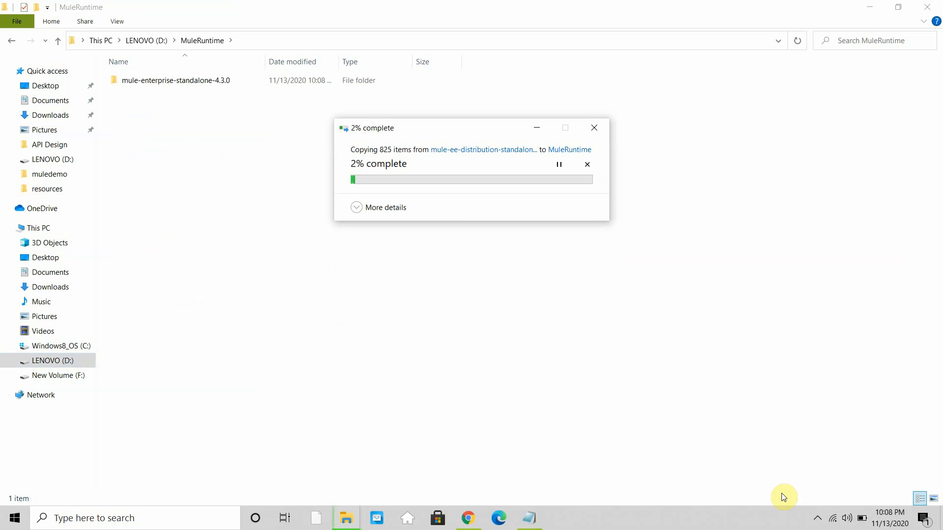
left_click(817, 518)
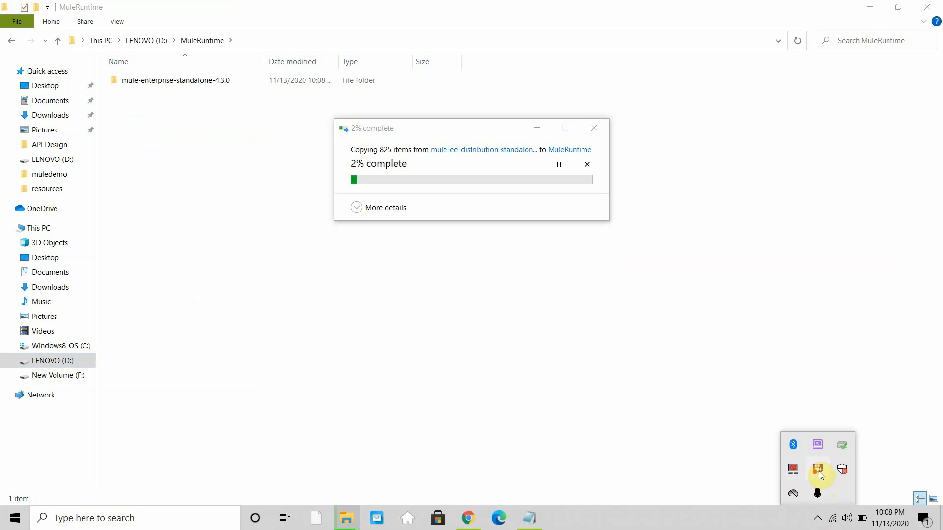
right_click(818, 472)
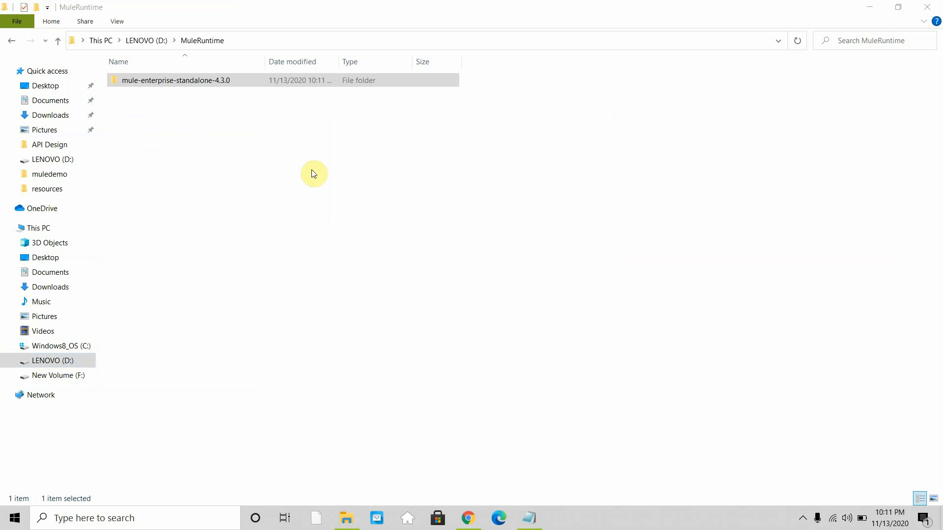
- Start the Mule runtime by running mule.bat from the bin folder of the new mule-enterprise-standalone-4.3.0 copy
double_click(182, 81)
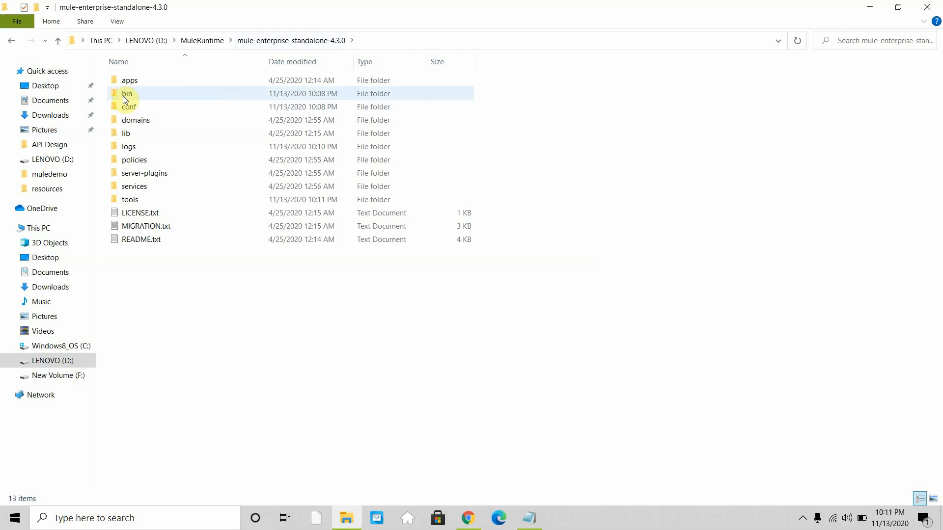
left_click(126, 95)
double_click(125, 95)
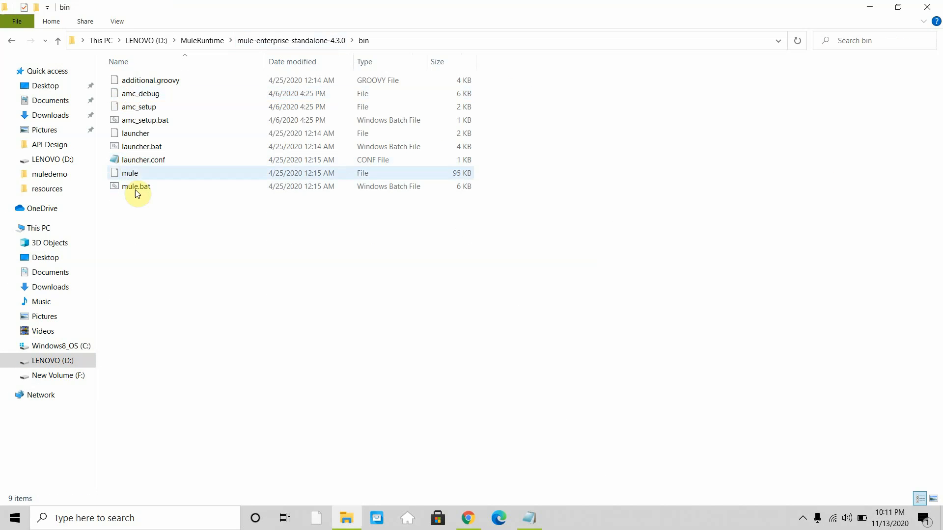
left_click(133, 186)
double_click(133, 186)
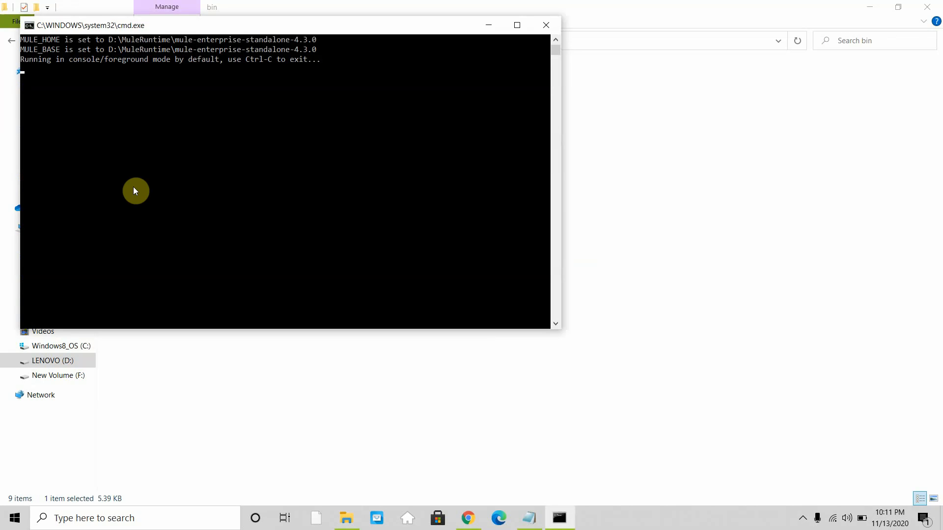
- Switch to Chrome and open Anypoint Monitoring from the Anypoint Management Center page
left_click(474, 519)
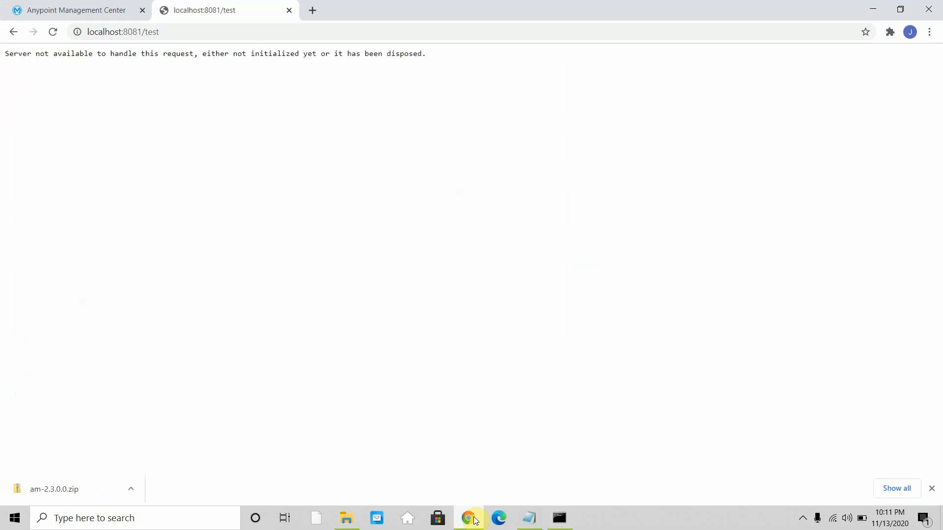
left_click(93, 11)
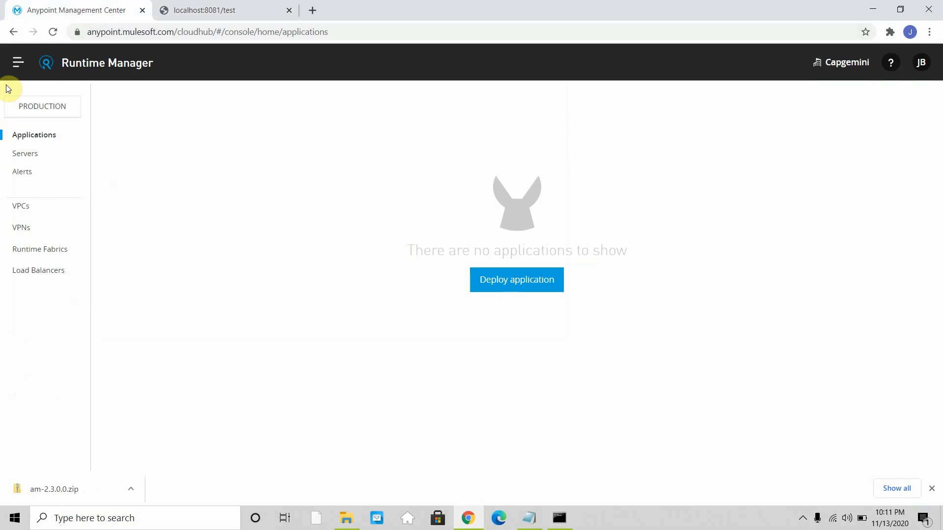
left_click(17, 63)
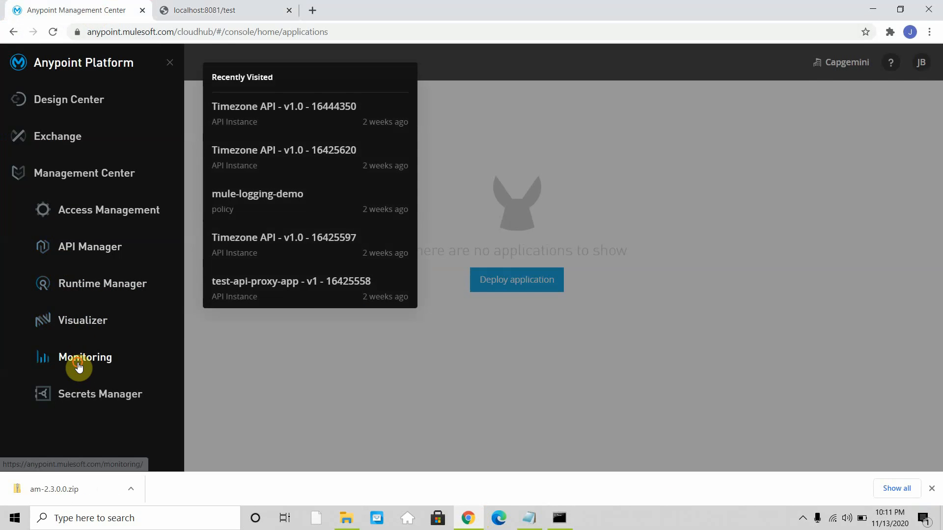
left_click(79, 367)
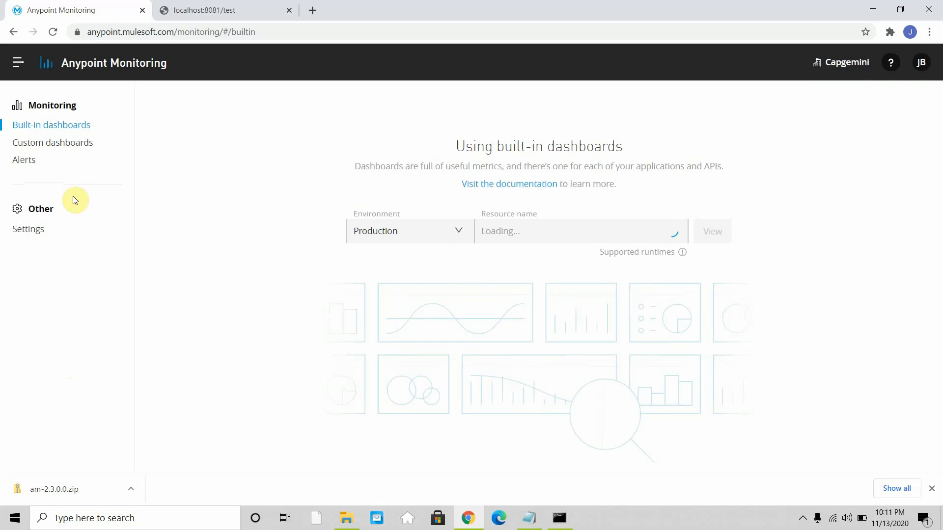
- Open the permissions of the own user account in Anypoint Access Management
left_click(18, 63)
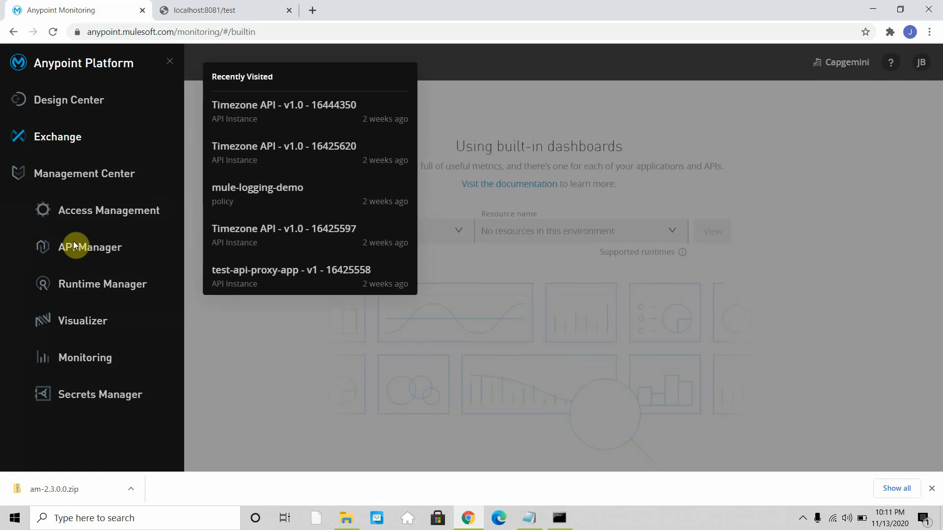
left_click(84, 219)
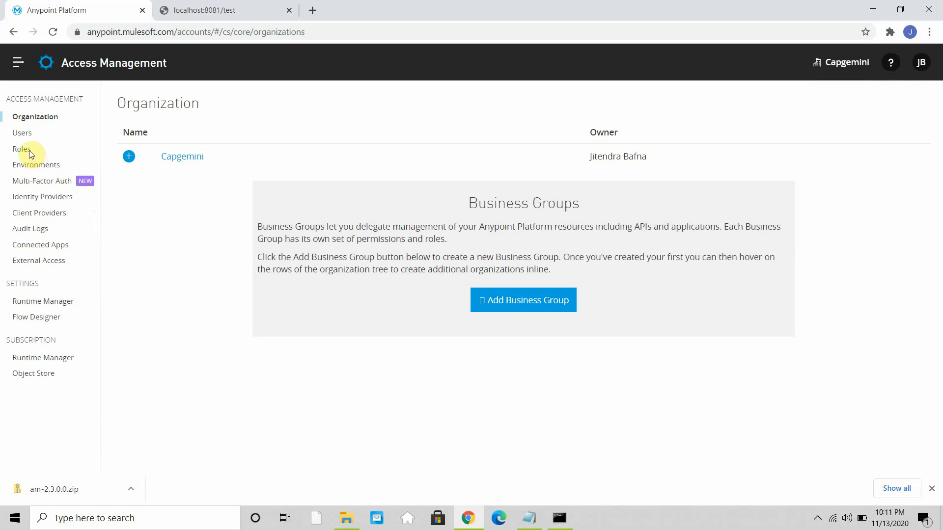
left_click(21, 139)
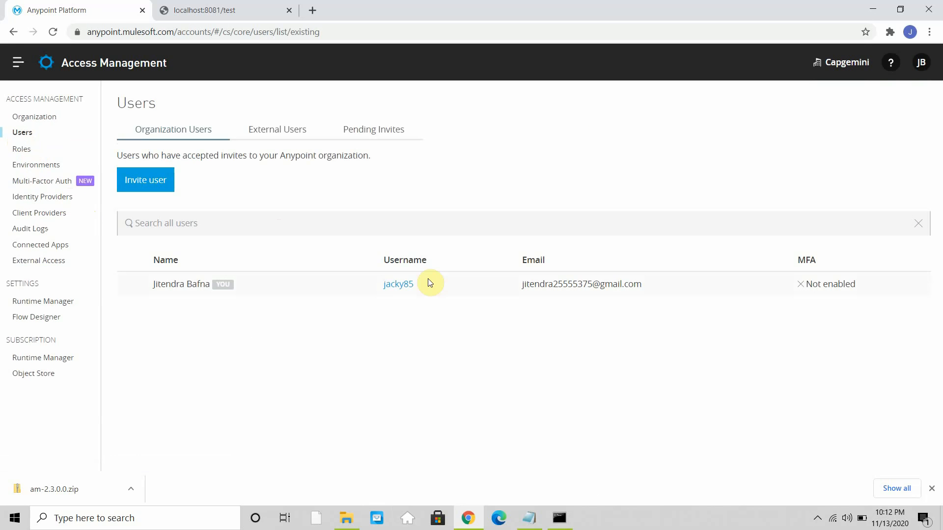
left_click(395, 291)
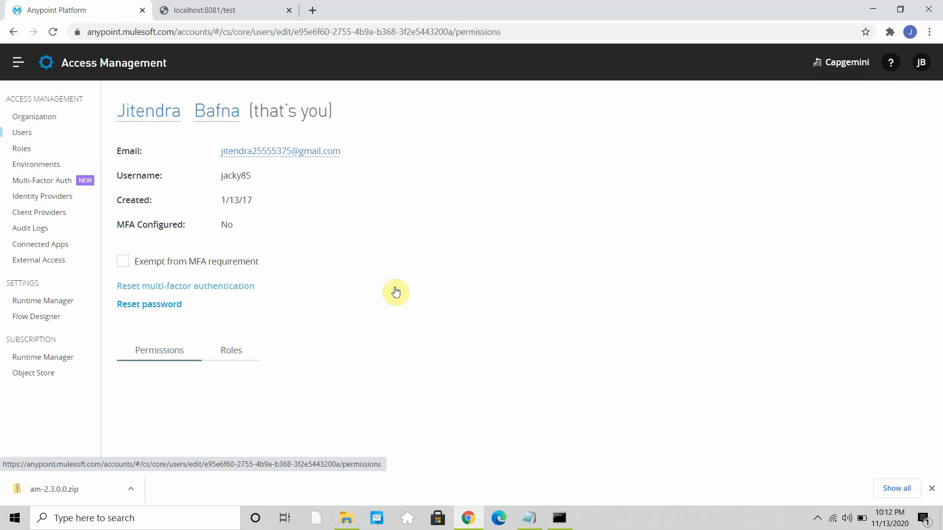
scroll(363, 343, "down", 2)
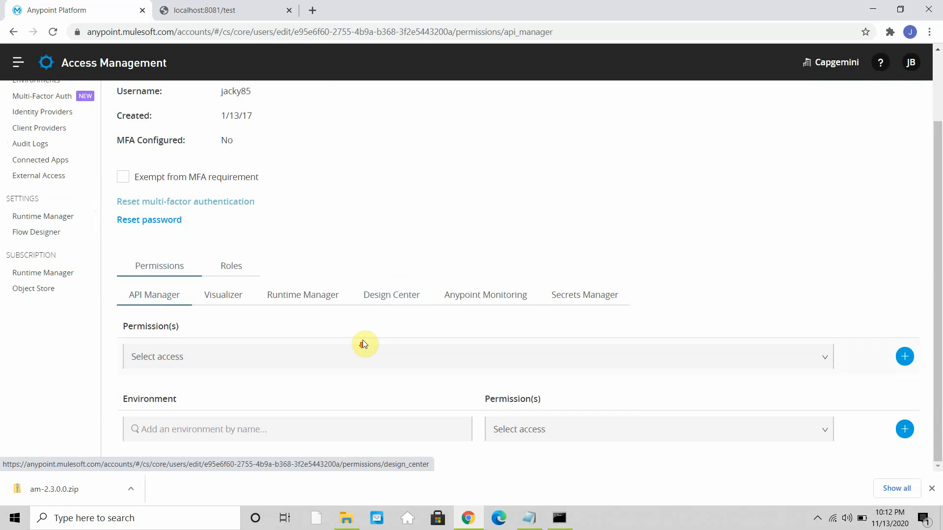
- Grant the account all Anypoint Monitoring permissions (Anypoint Monitoring User) and reopen Anypoint Monitoring
left_click(486, 303)
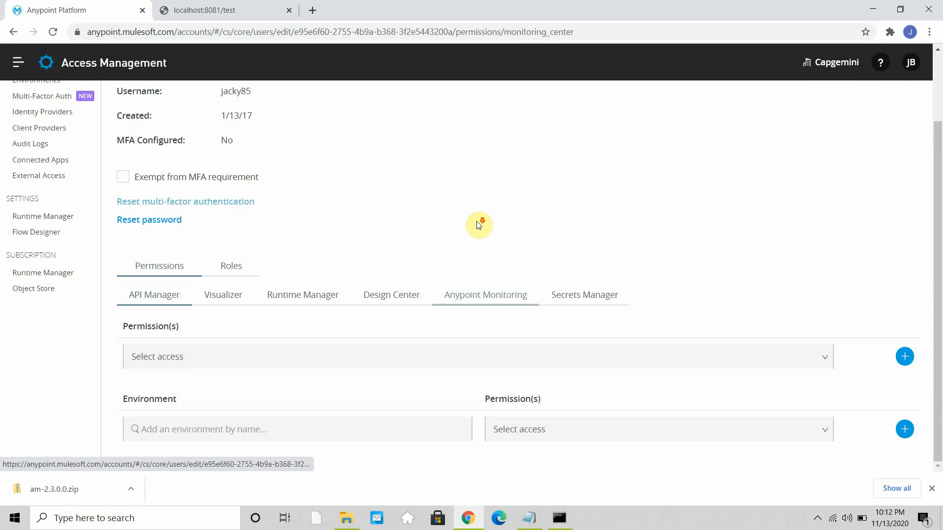
left_click(903, 437)
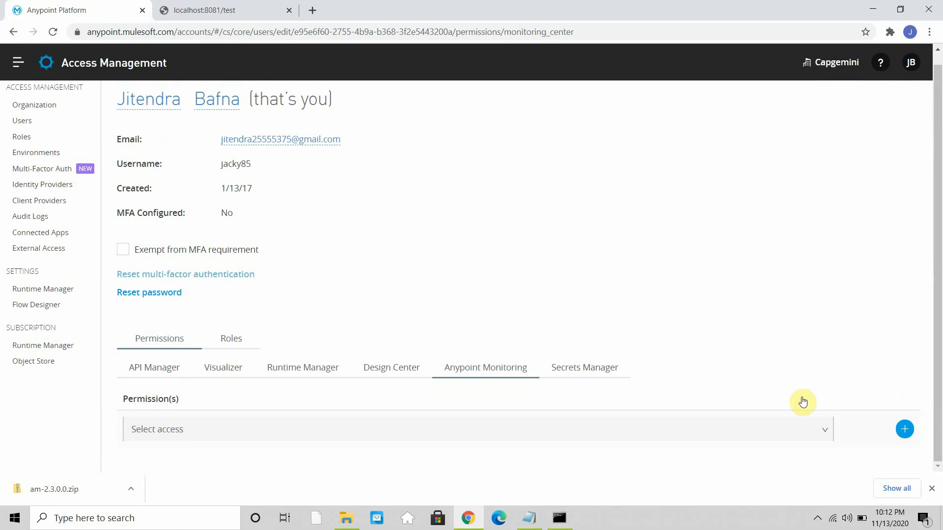
left_click(814, 428)
scroll(243, 410, "down", 1)
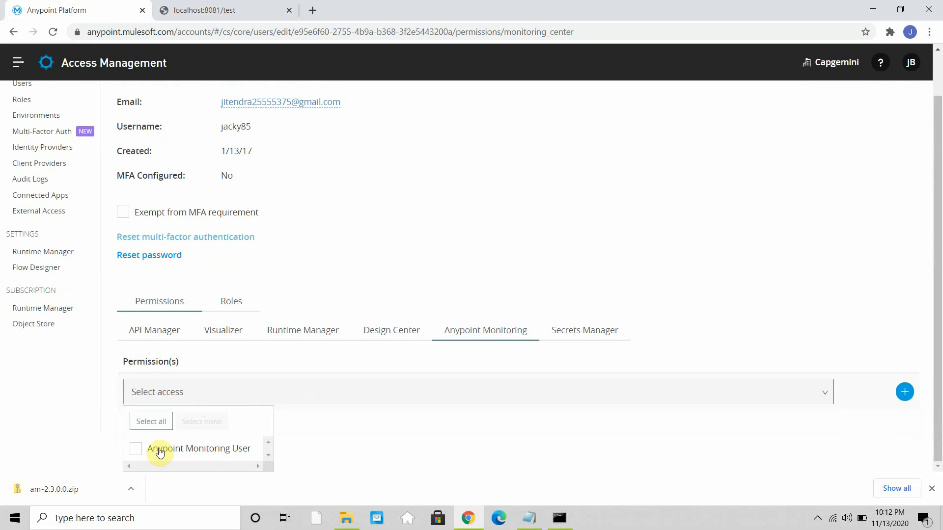
left_click(266, 455)
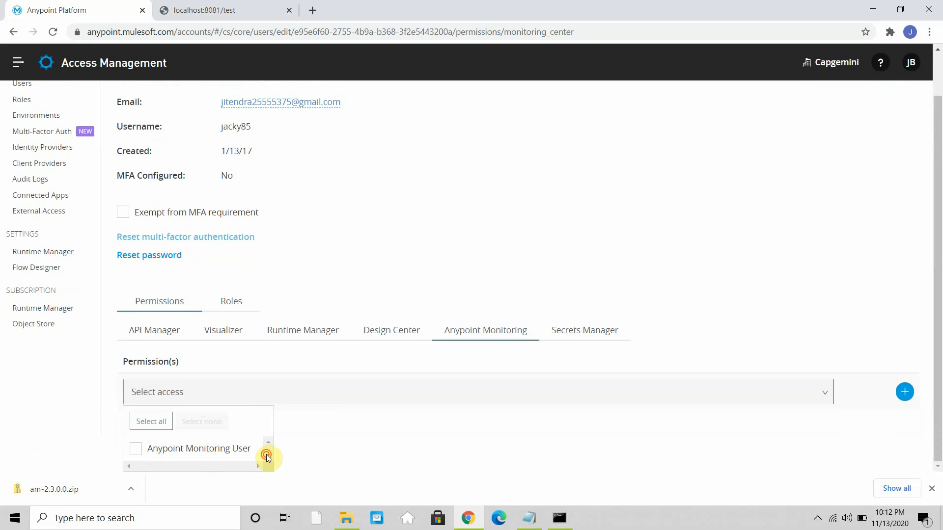
left_click(147, 420)
left_click(903, 392)
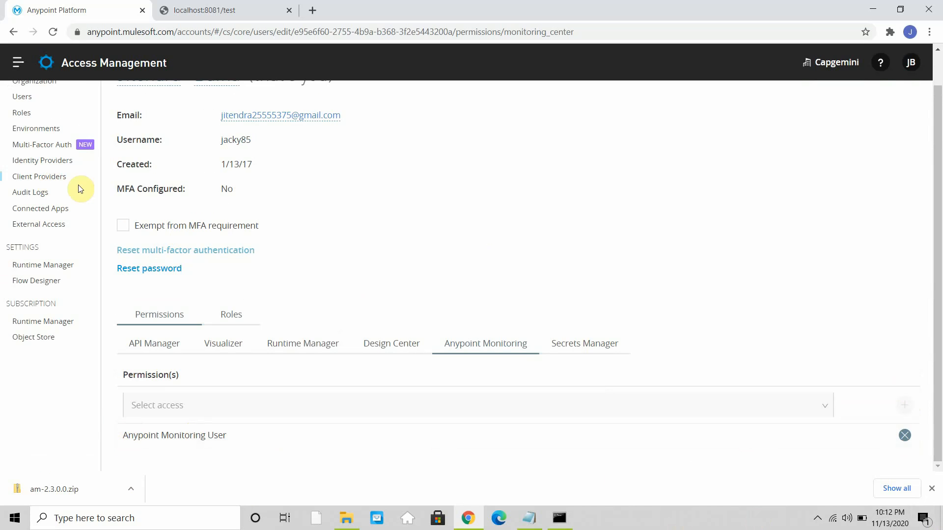
left_click(17, 74)
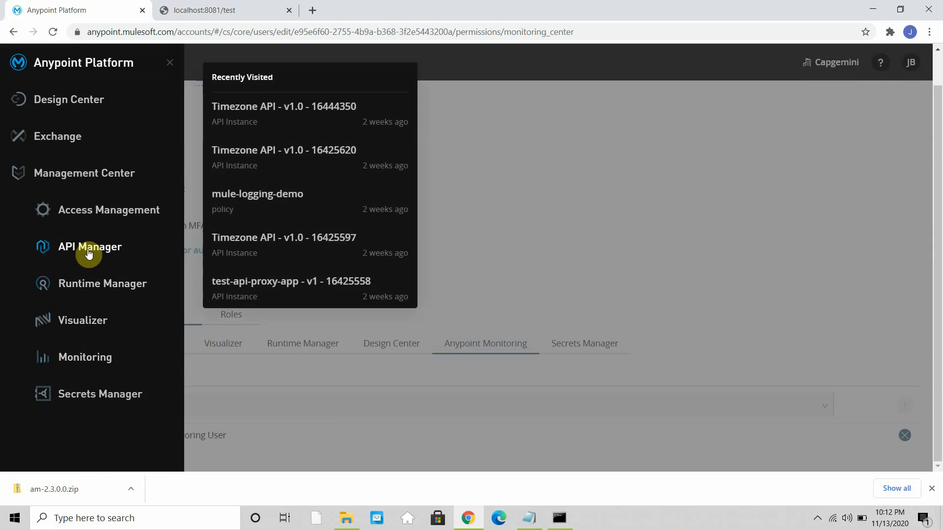
left_click(78, 358)
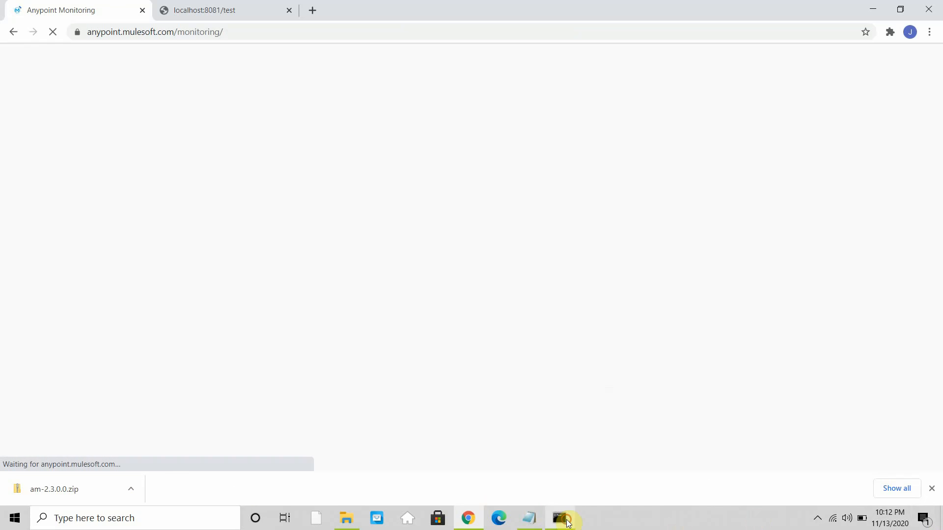
- Check the startup output and domain status in the Mule console and the Production resource list in Anypoint Monitoring
left_click(565, 520)
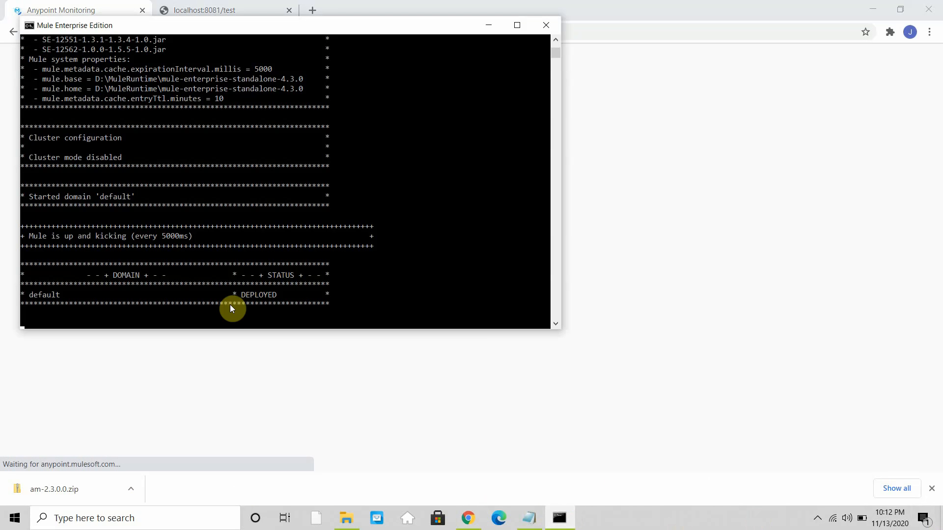
scroll(184, 259, "up", 2)
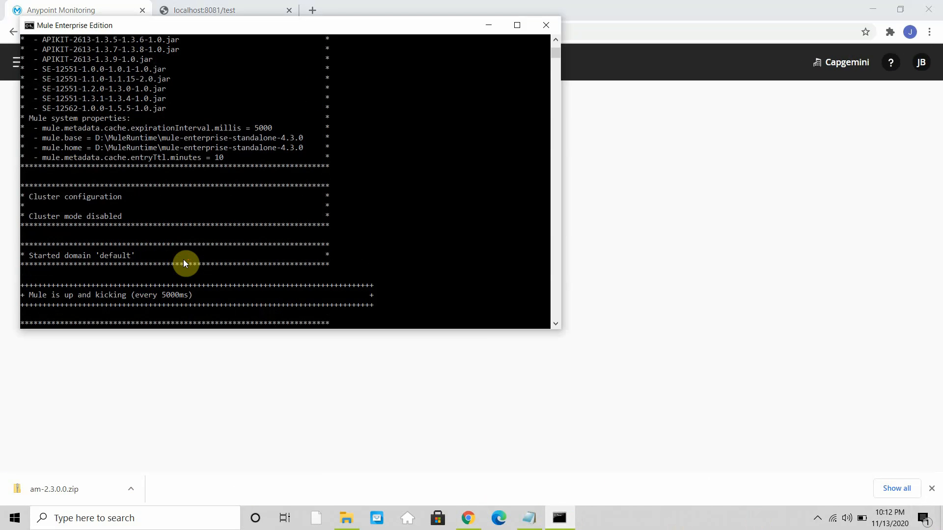
scroll(184, 259, "up", 1)
scroll(184, 259, "down", 8)
scroll(183, 260, "up", 2)
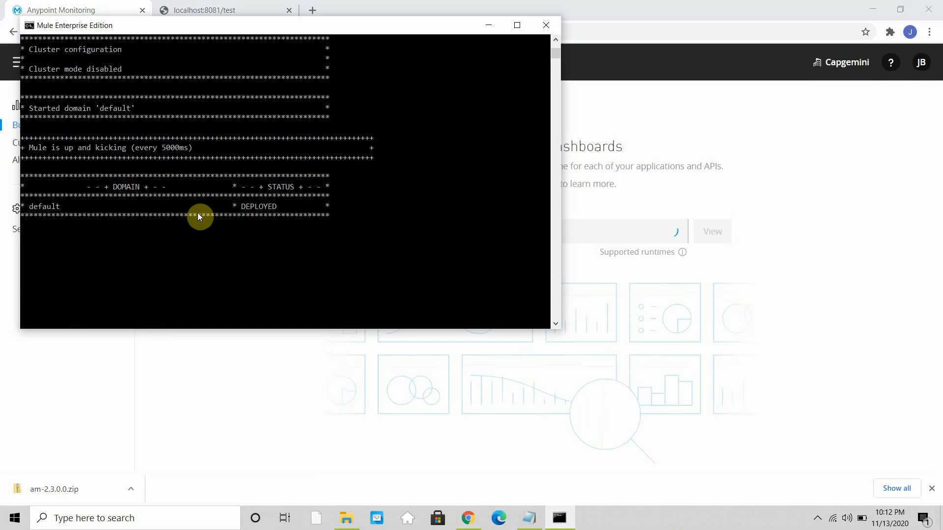
left_click(280, 398)
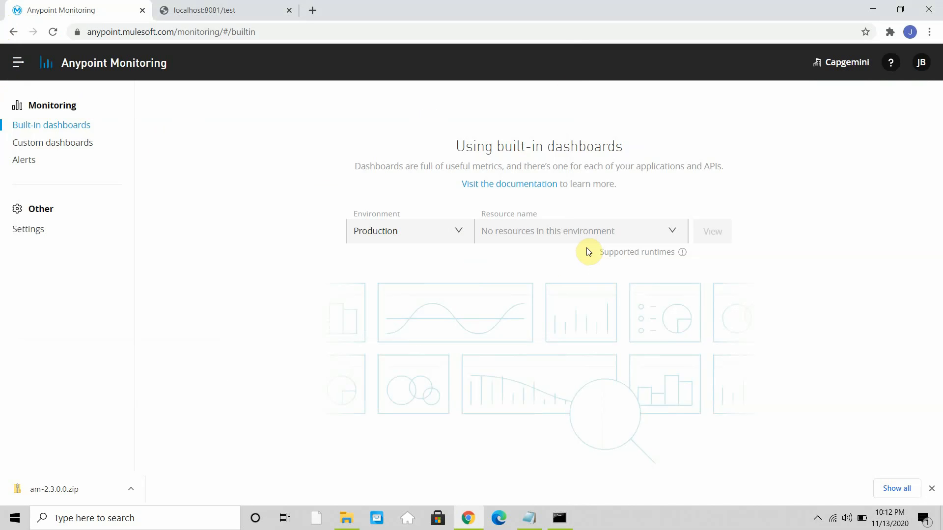
left_click(586, 230)
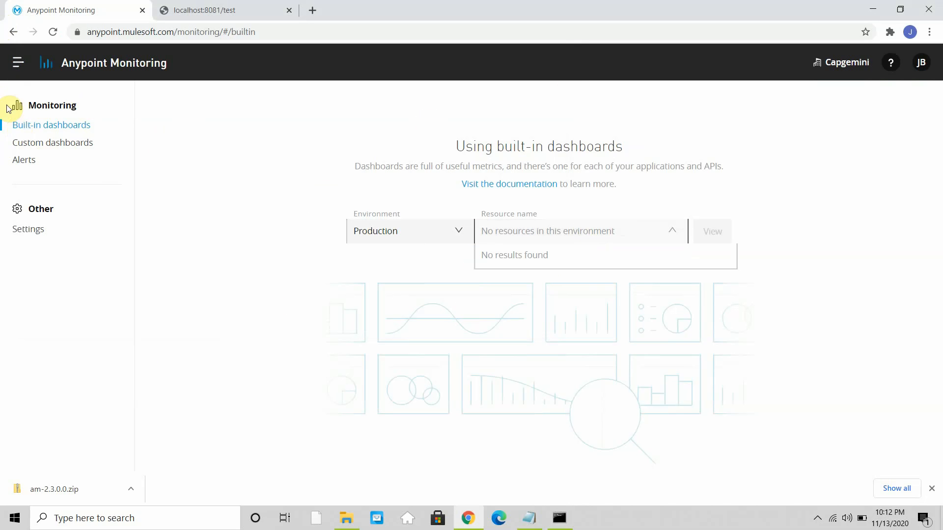
- Open the list of servers for the Production environment in Runtime Manager
left_click(14, 73)
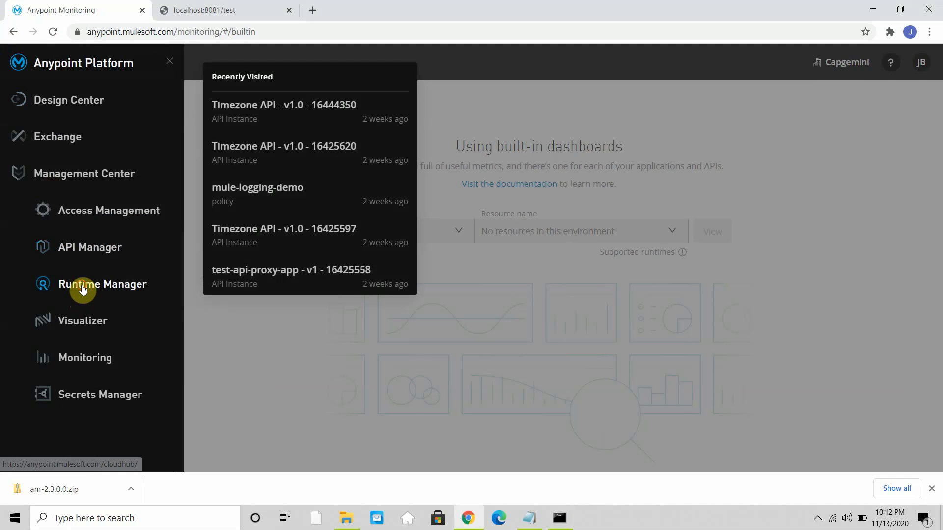
left_click(81, 289)
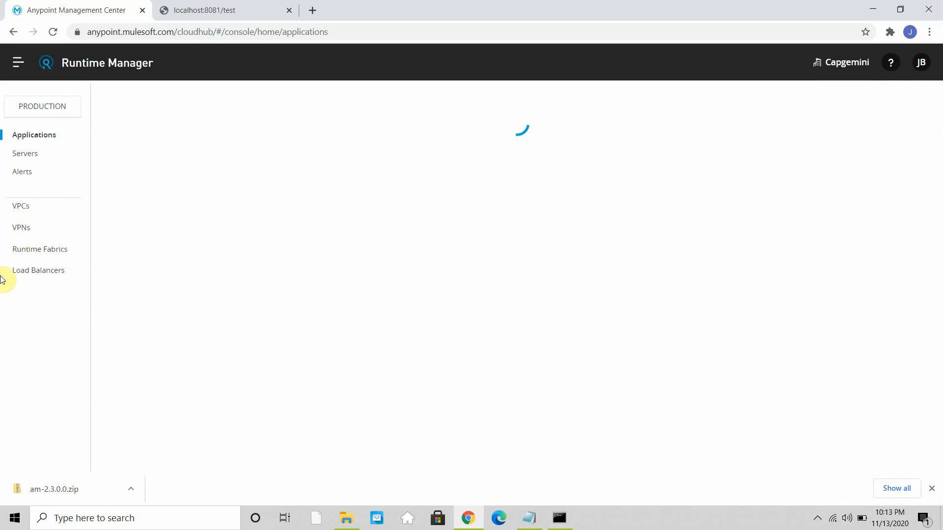
left_click(31, 154)
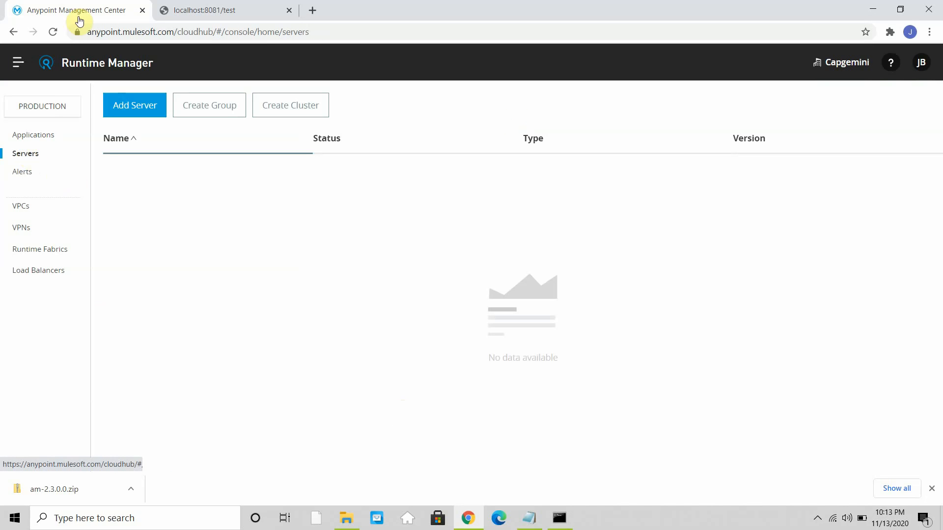
- Begin adding a server in Runtime Manager, enter a unique server name for the PC and copy the generated amc_setup command
left_click(136, 104)
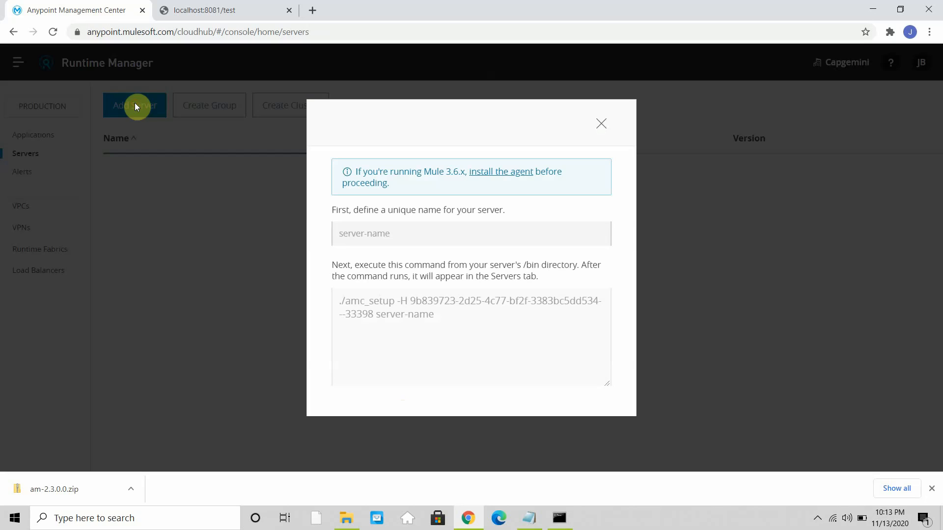
left_click(365, 237)
type("jitendra-pc")
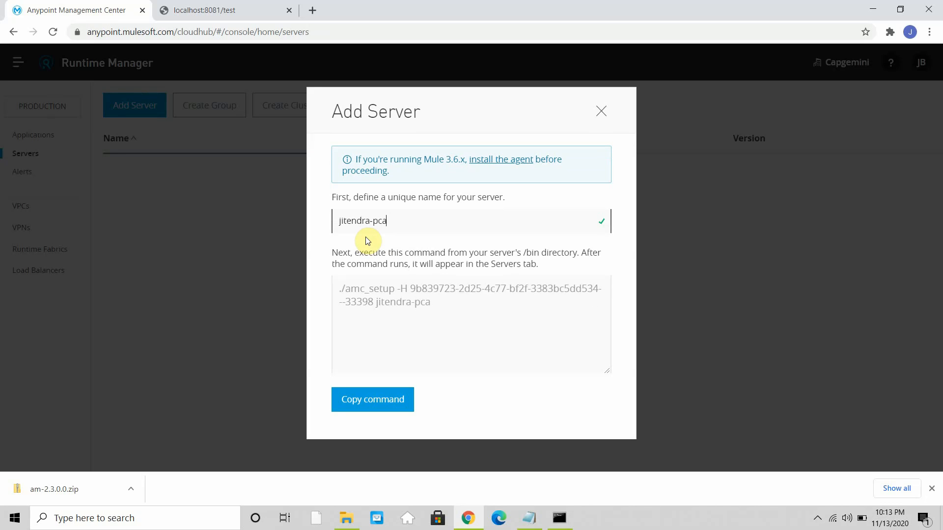
key("ctrl+a")
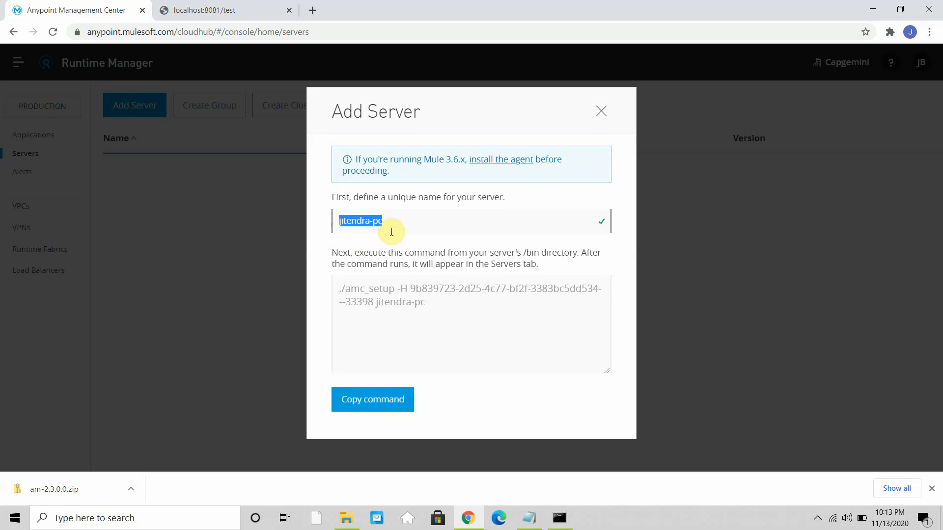
left_click(390, 410)
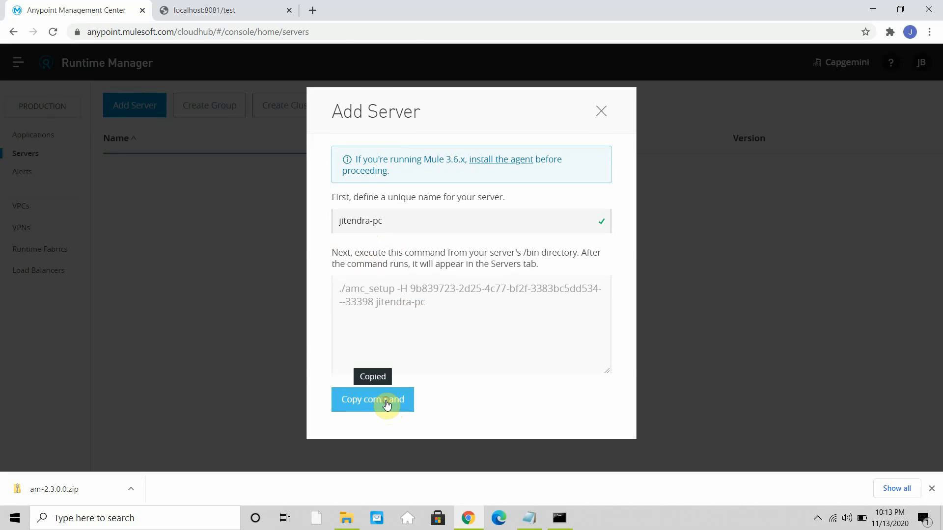
- Switch to File Explorer and open a command prompt in the Mule runtime's bin folder
left_click(346, 518)
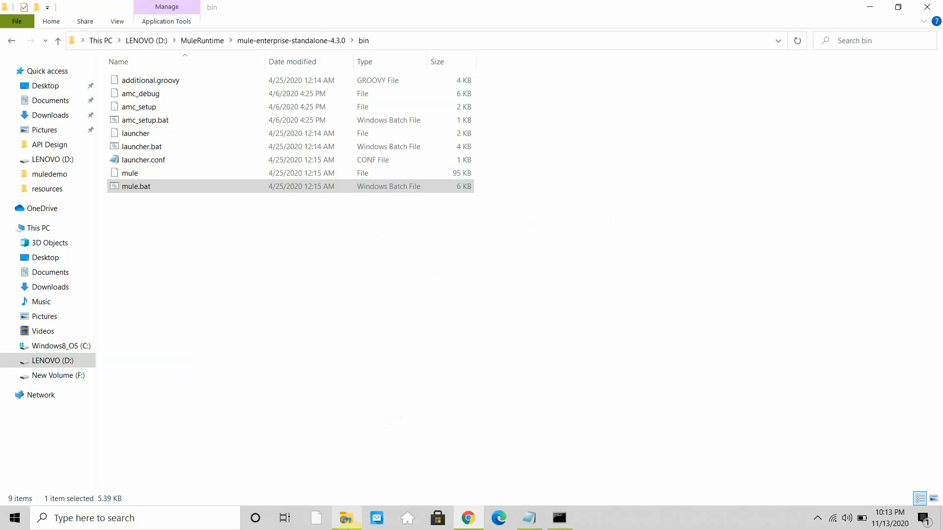
left_click(406, 43)
type("cmd")
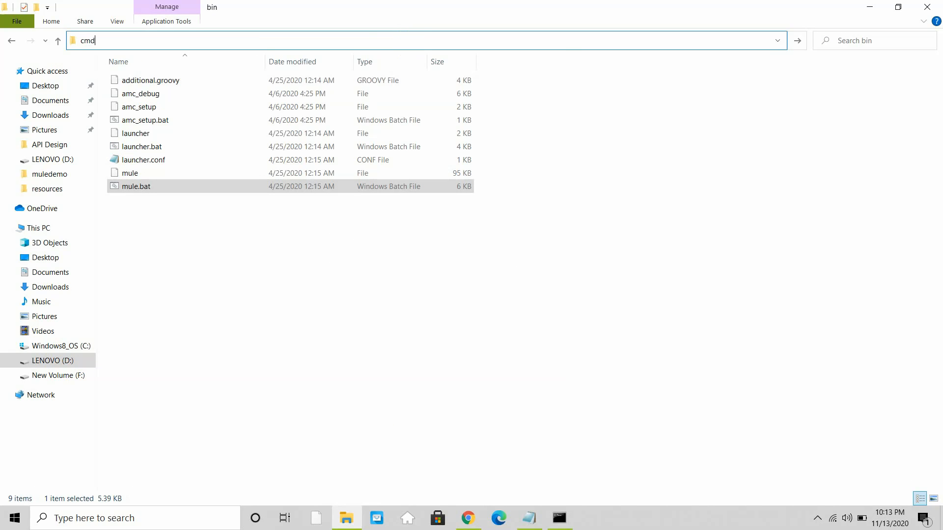
key("Return")
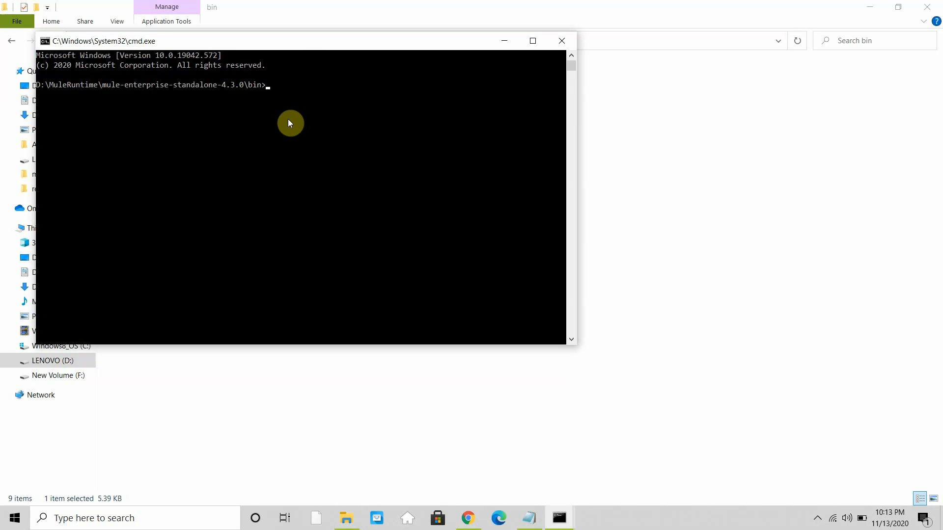
- Paste the copied amc_setup registration command with its token, remove the leading "./" and run it in the command prompt
right_click(290, 119)
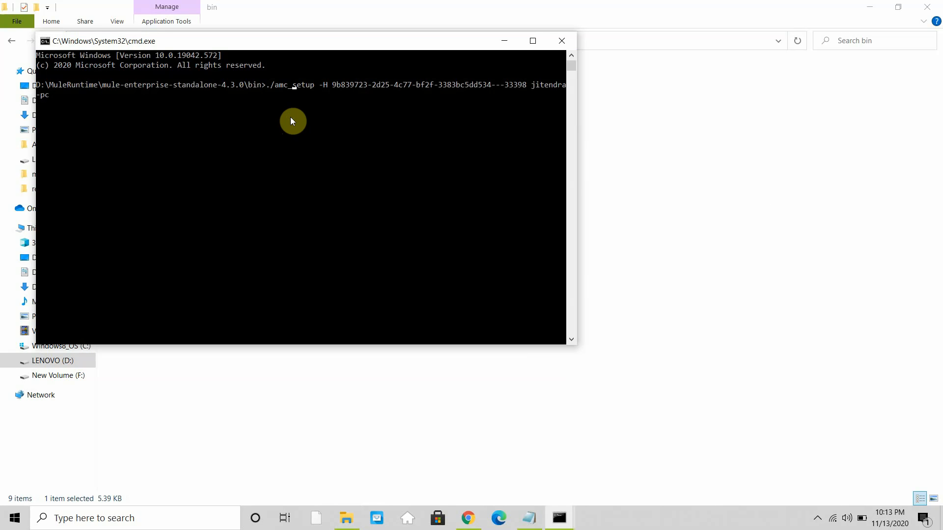
key("Home")
key("Delete")
key("Delete")
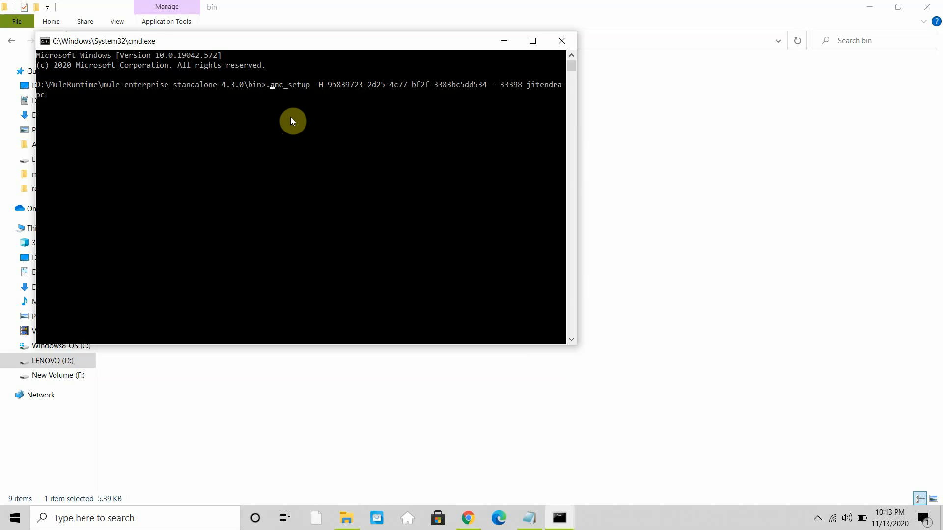
key("Return")
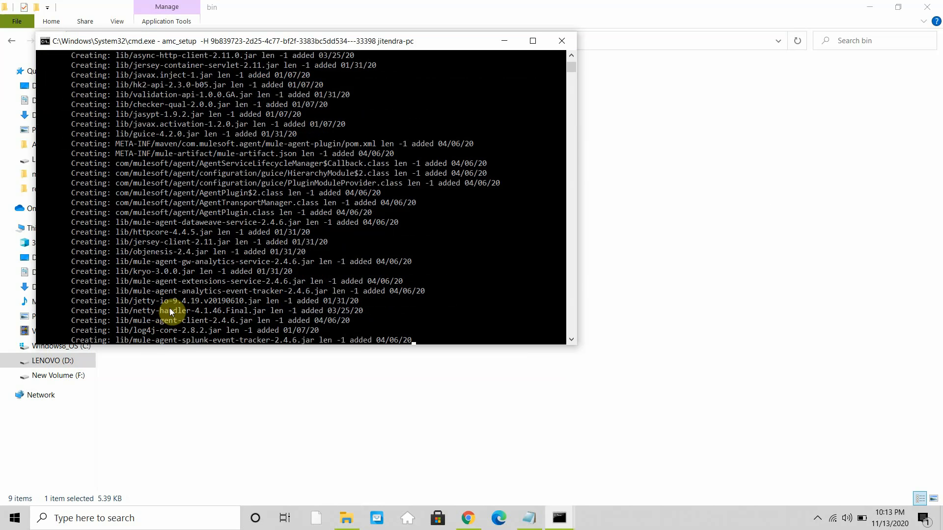
left_click(240, 406)
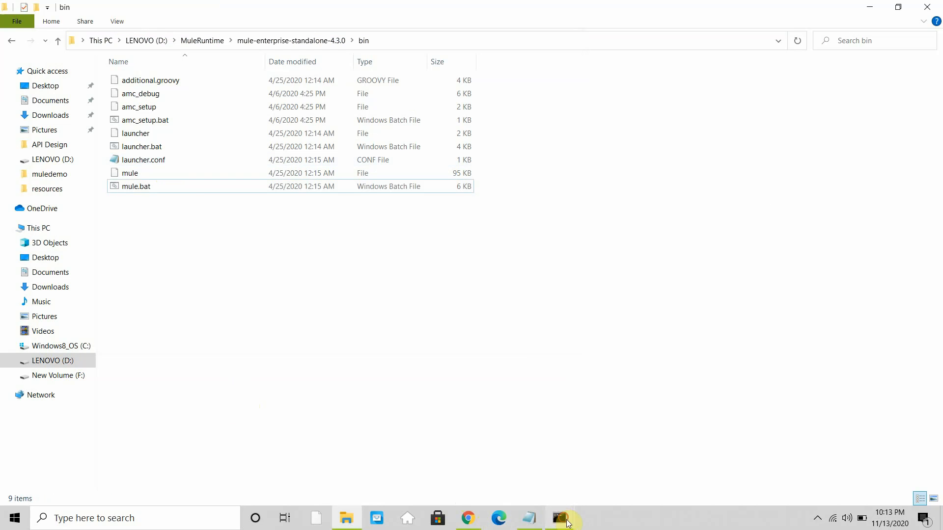
mouse_move(560, 518)
left_click(620, 478)
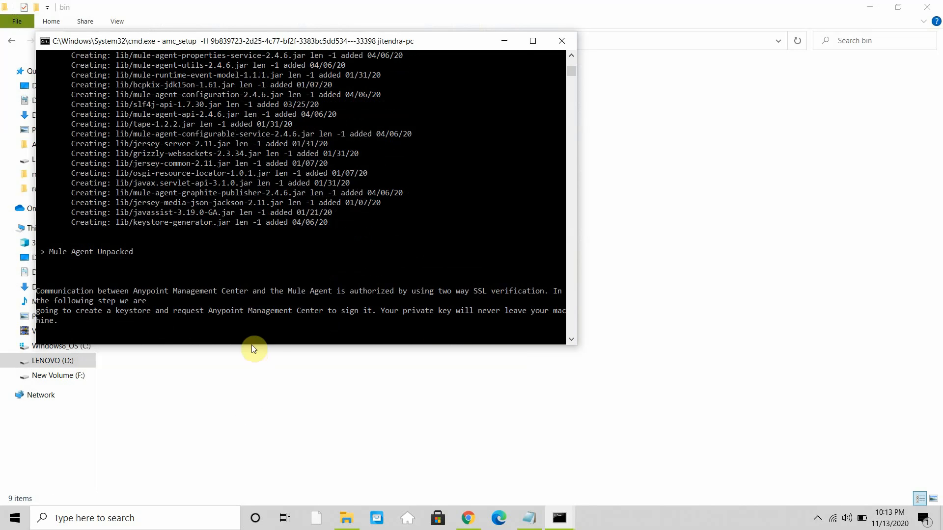
- Switch to Chrome, close the Add Server dialog and reload the Runtime Manager server list
left_click(469, 518)
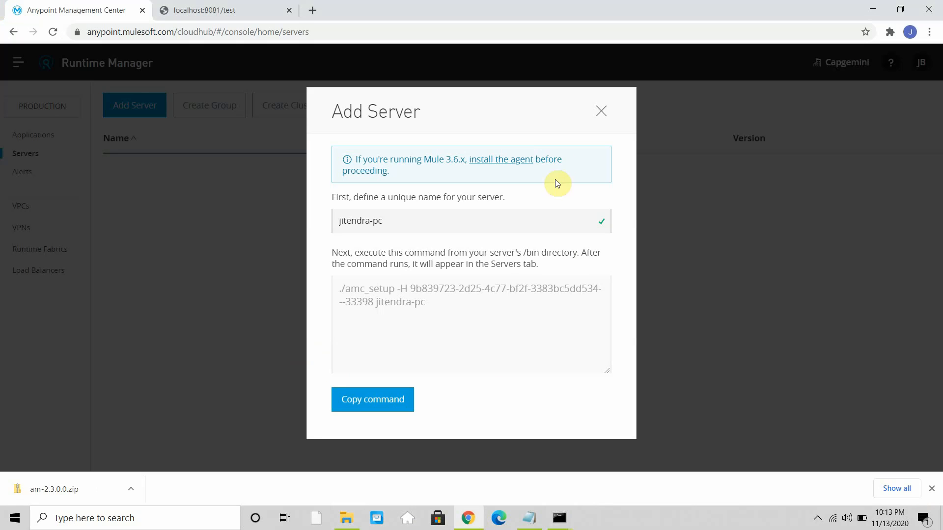
left_click(601, 110)
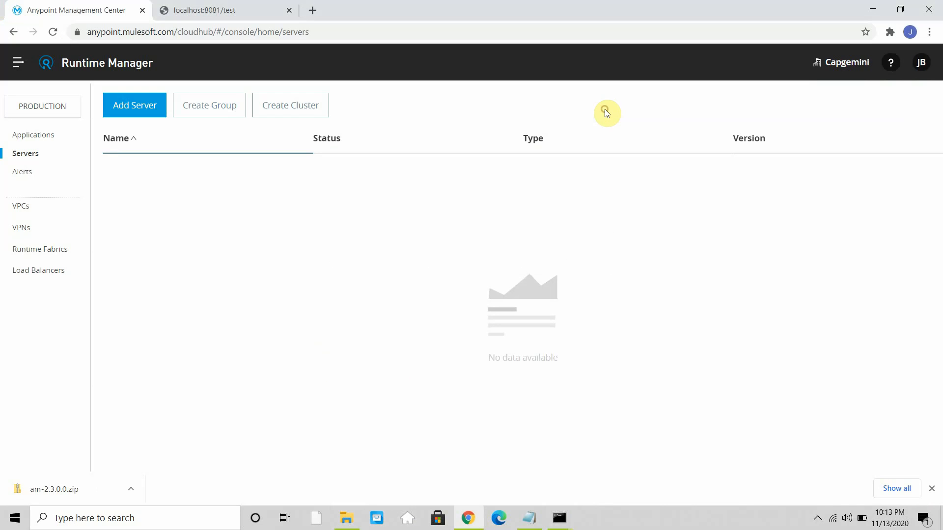
right_click(447, 107)
left_click(473, 144)
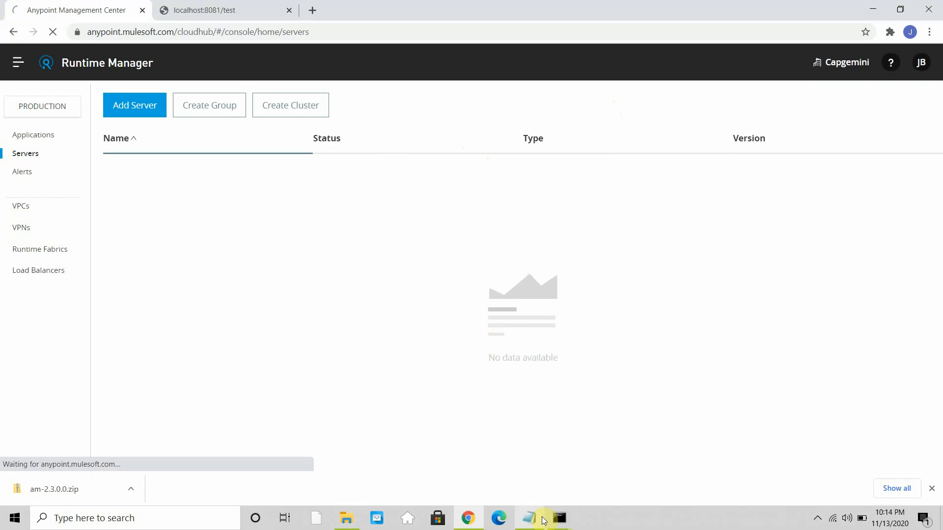
- Check the amc_setup output in the command prompt and examine the files in the mule-enterprise-standalone-4.3.0 conf folder
mouse_move(562, 524)
left_click(606, 463)
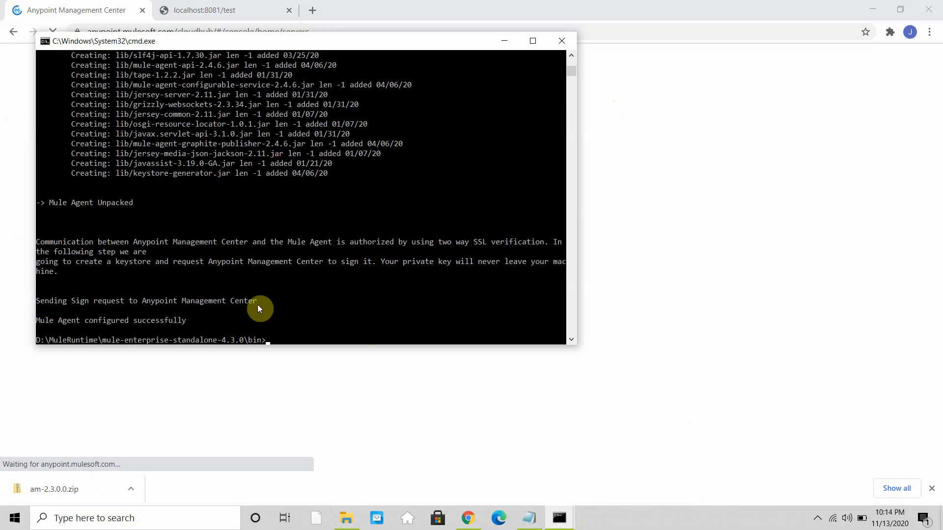
left_click(345, 516)
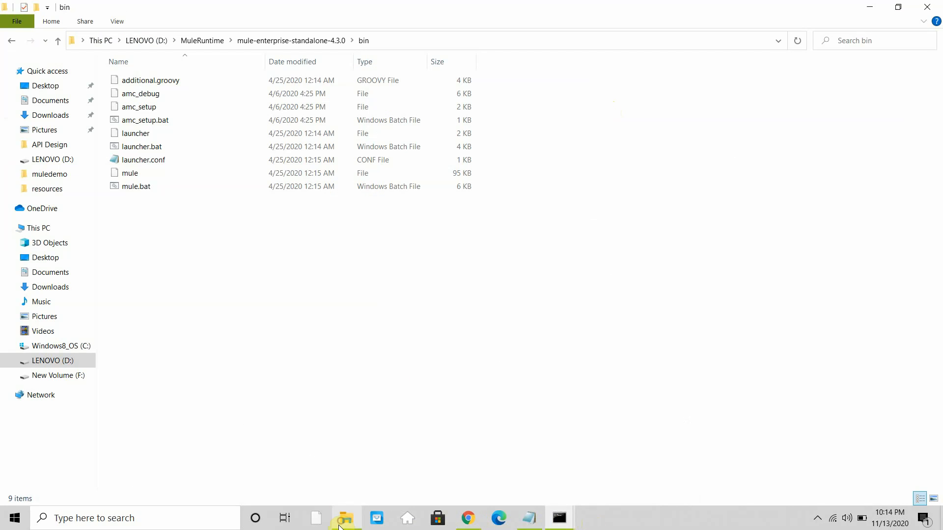
left_click(275, 42)
left_click(130, 123)
double_click(131, 123)
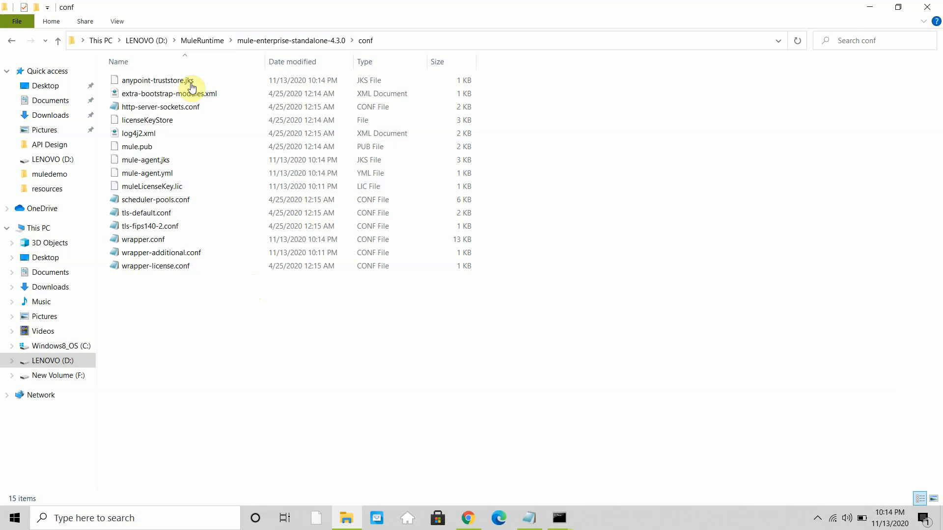
left_click(872, 14)
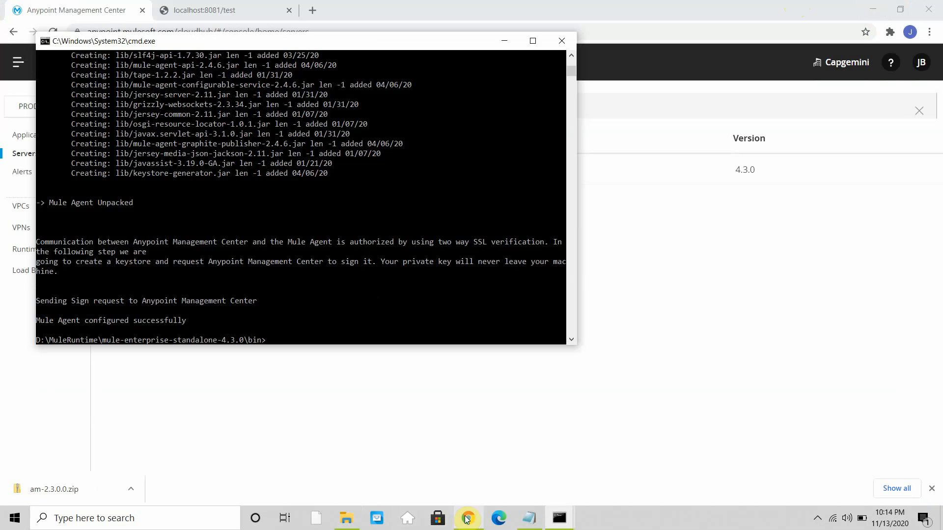
- Check the newly registered server's status in Runtime Manager and open its details
left_click(704, 373)
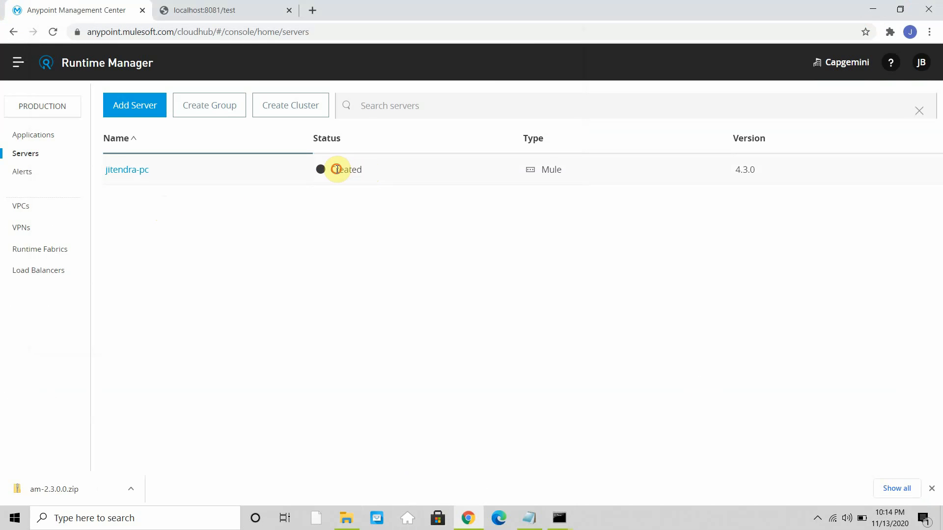
left_click_drag(336, 169, 387, 169)
left_click(129, 170)
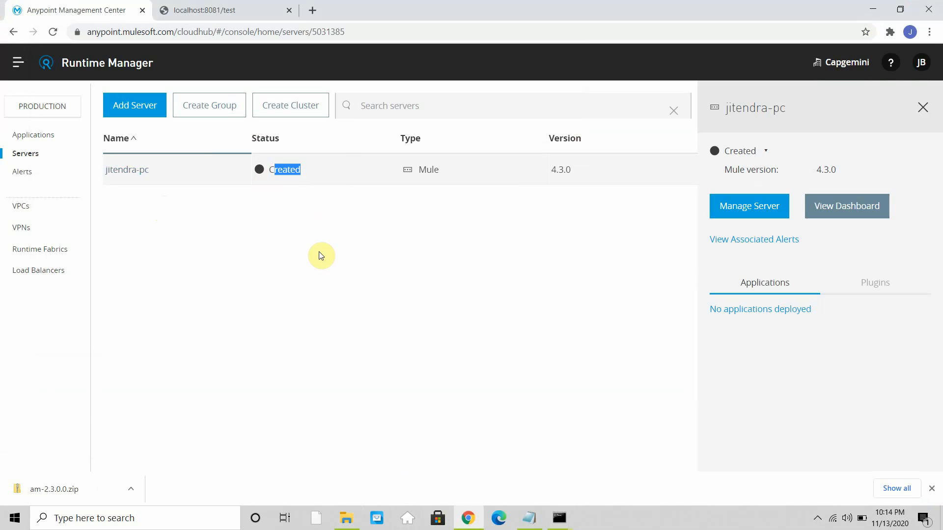
- Restart the Mule runtime by closing its running console and launching mule.bat from the mule-enterprise-standalone-4.3.0 bin folder
left_click(554, 524)
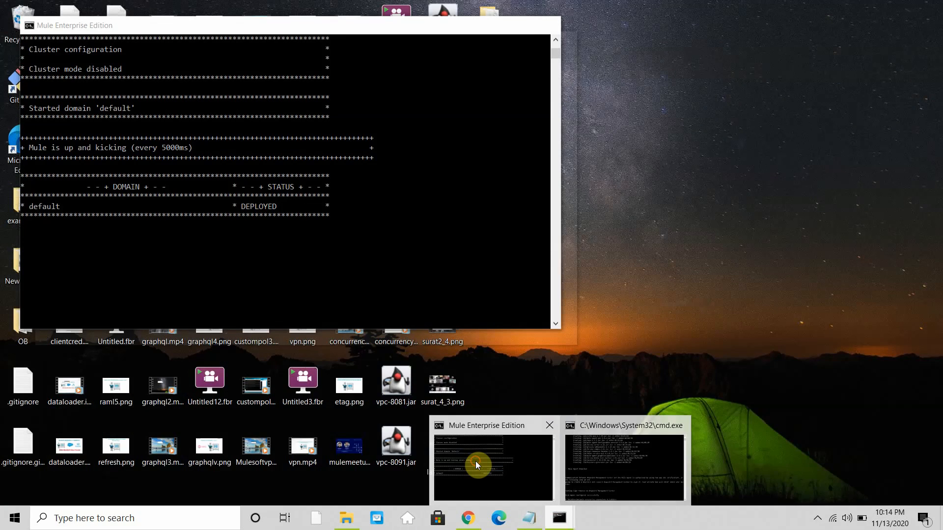
left_click(475, 461)
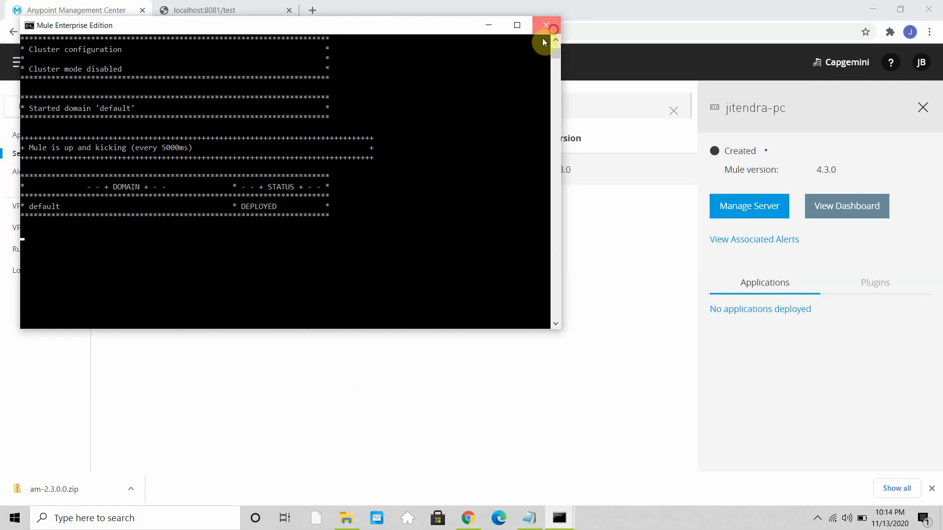
left_click(553, 29)
left_click(350, 521)
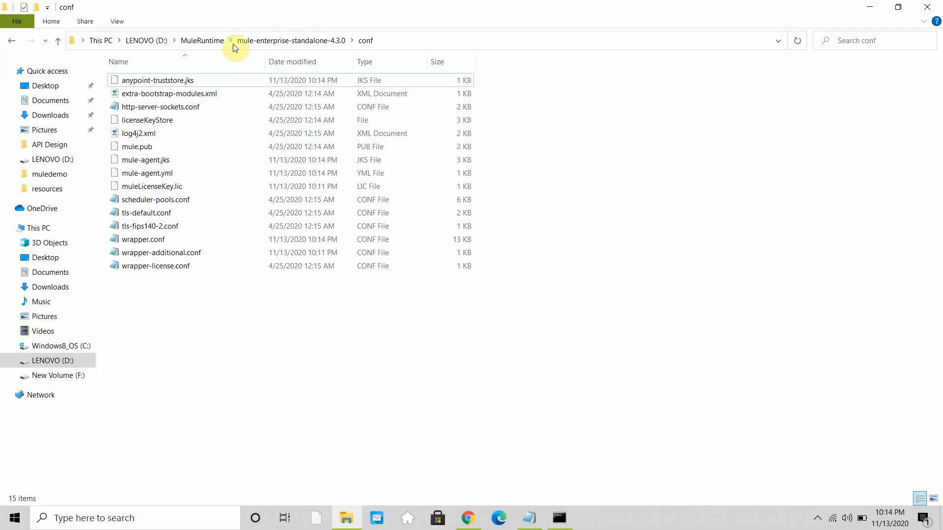
left_click(280, 39)
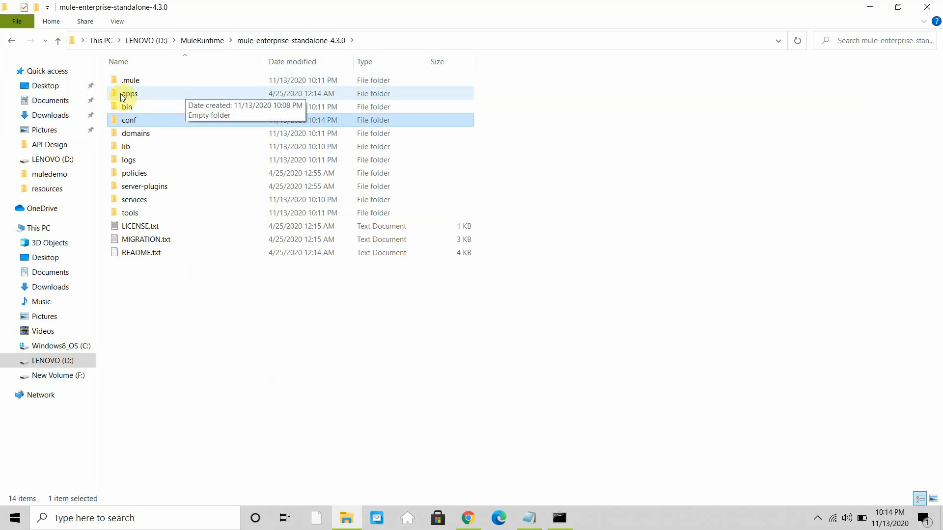
double_click(134, 108)
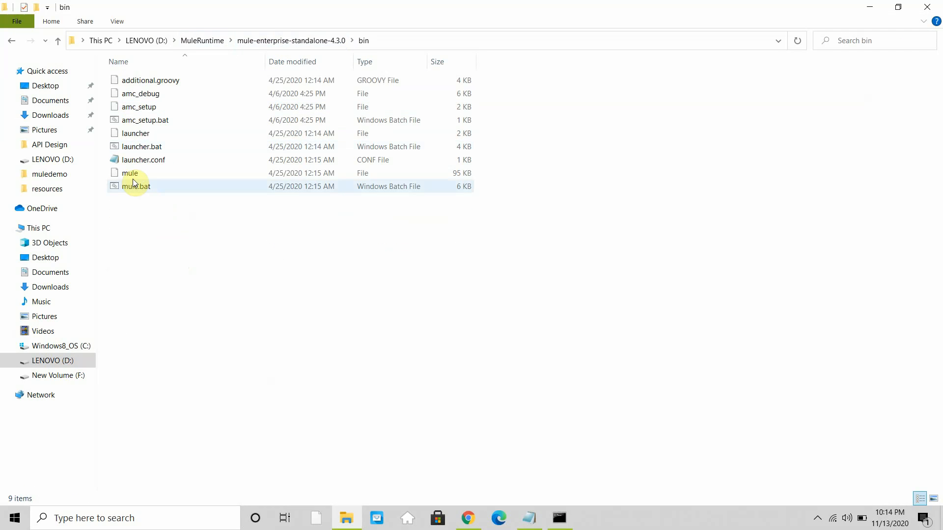
double_click(135, 186)
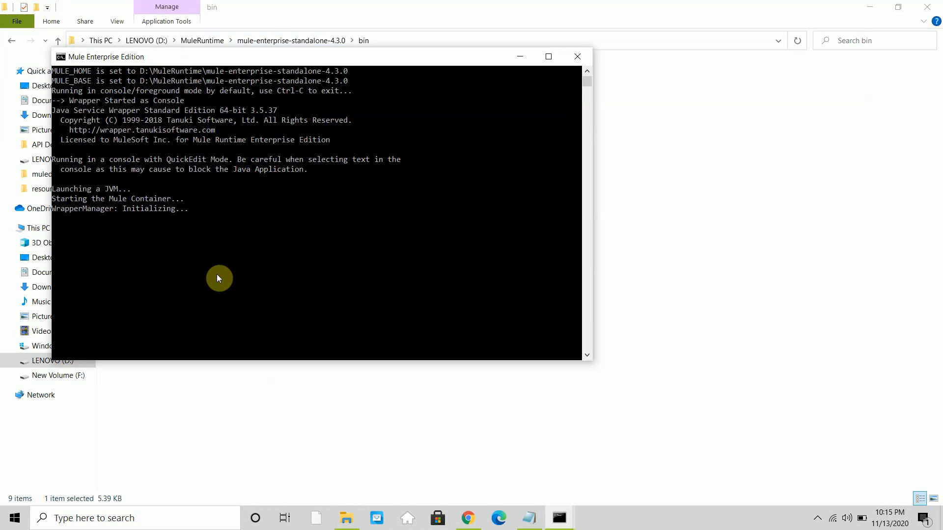
- Compare the Mule console's startup output with the server's status in Runtime Manager
left_click(467, 520)
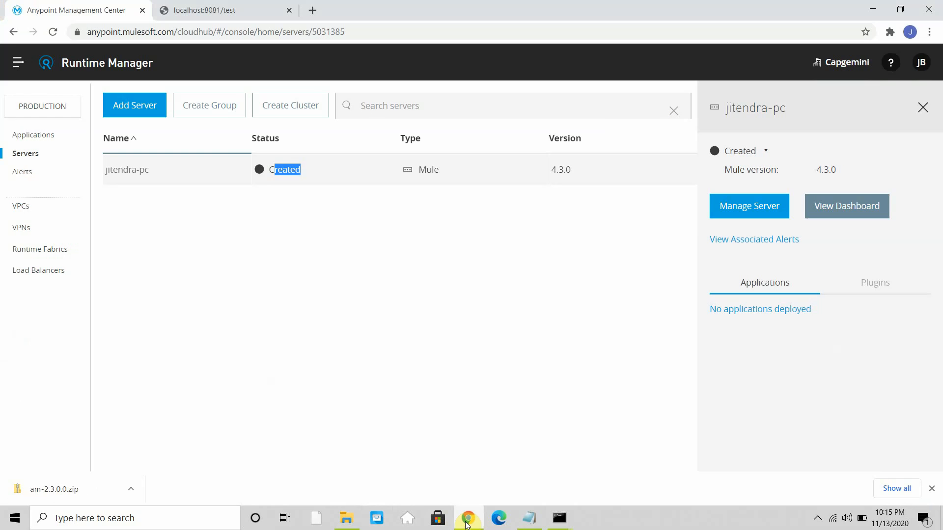
left_click(467, 523)
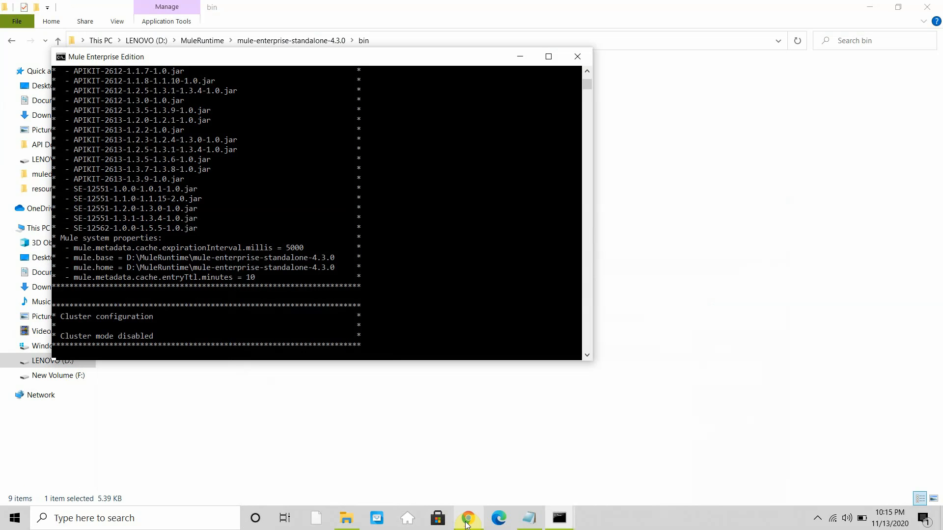
left_click(467, 524)
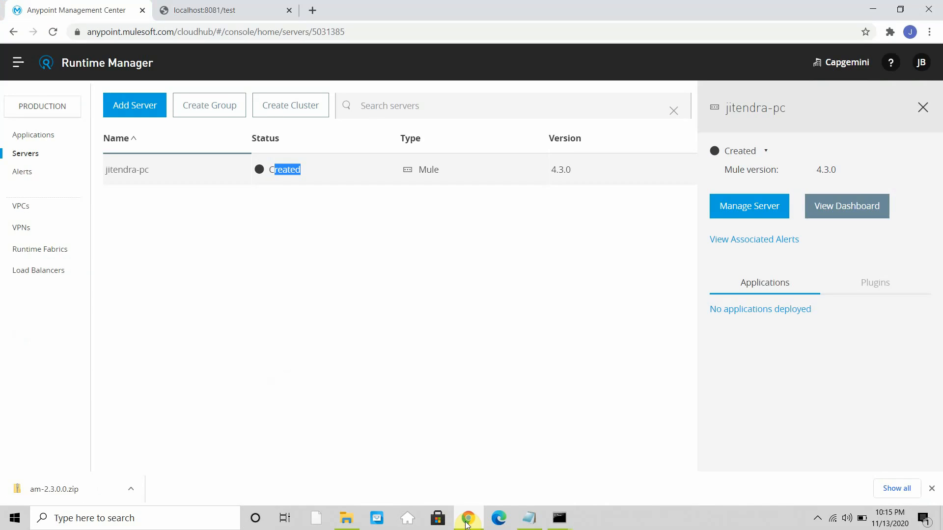
left_click(467, 524)
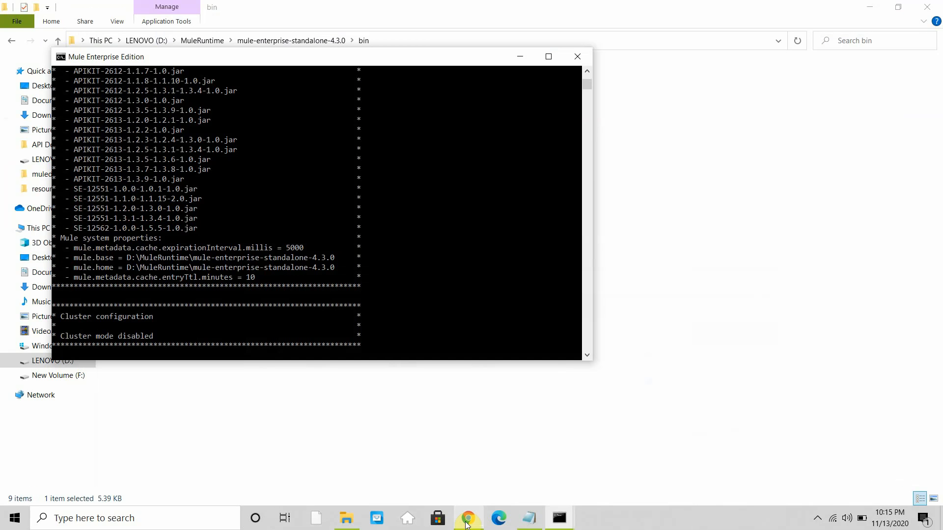
left_click(364, 276)
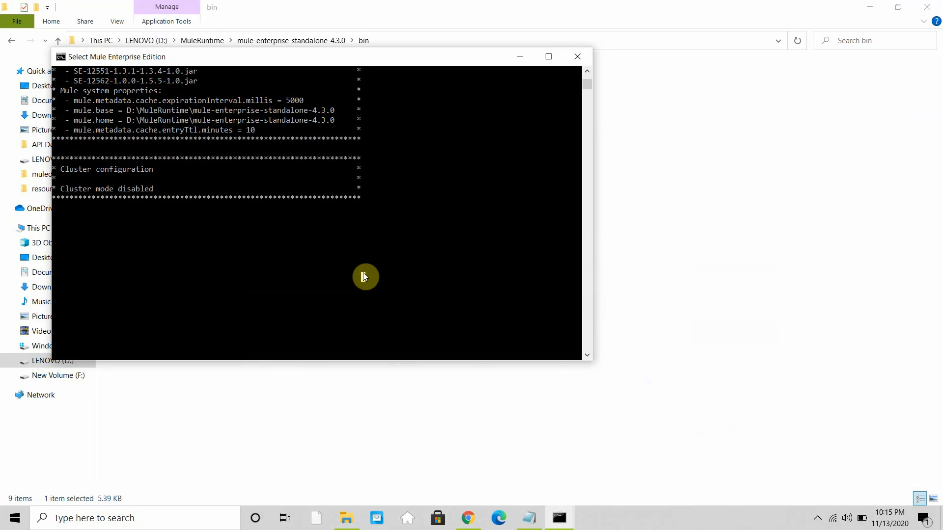
key("Escape")
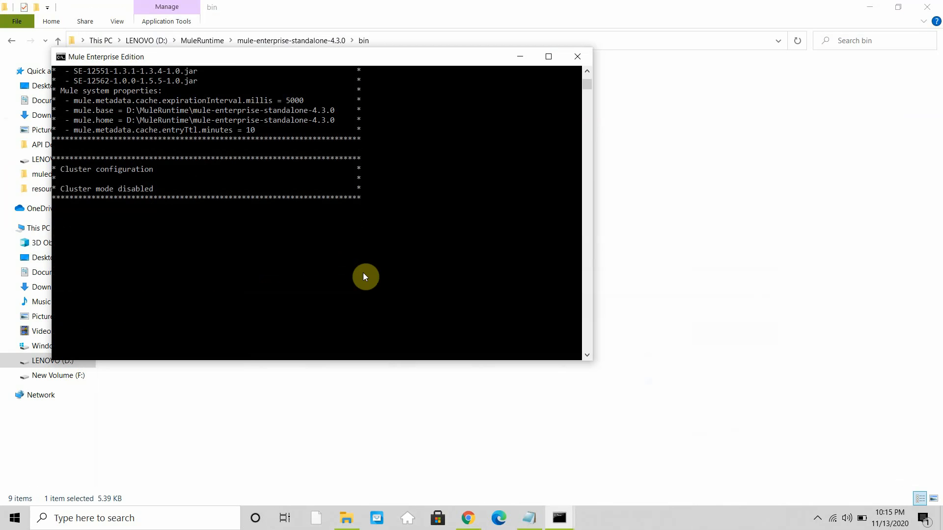
- Reload the server's page in Runtime Manager to refresh its status
left_click(468, 518)
right_click(323, 276)
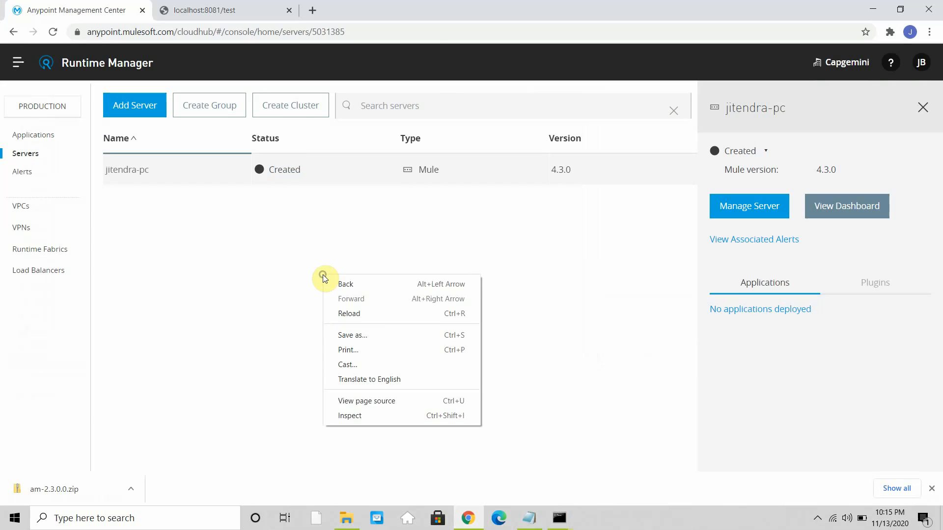
left_click(358, 313)
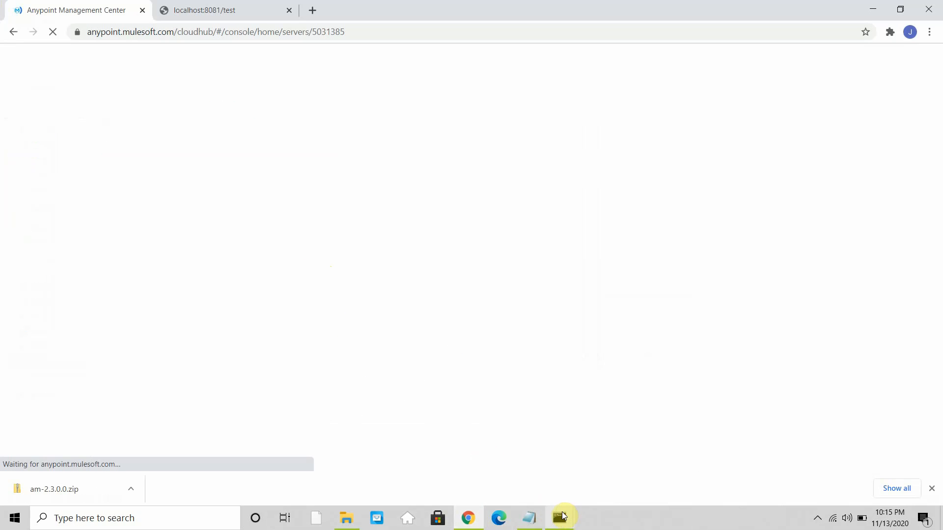
- Review the startup log in the Mule Enterprise Edition console and return to Runtime Manager
mouse_move(560, 518)
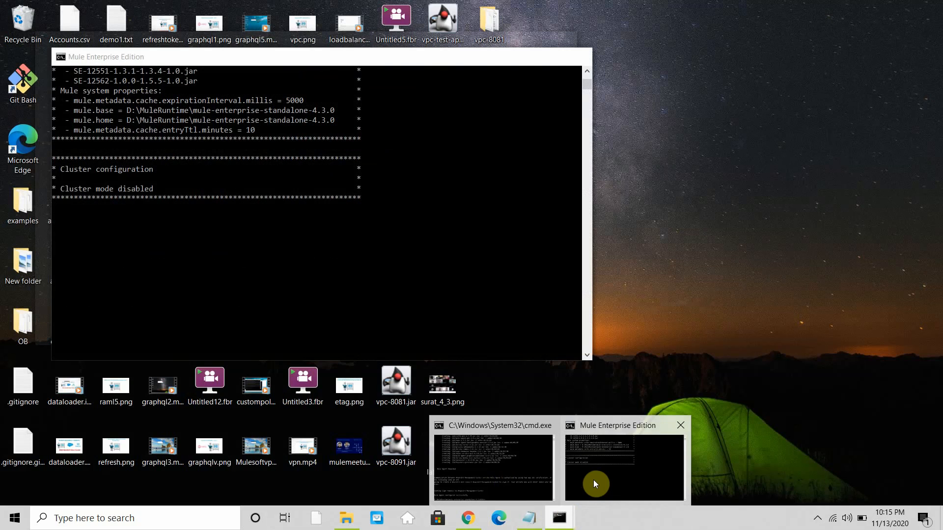
left_click(594, 479)
left_click(231, 258)
scroll(231, 260, "up", 10)
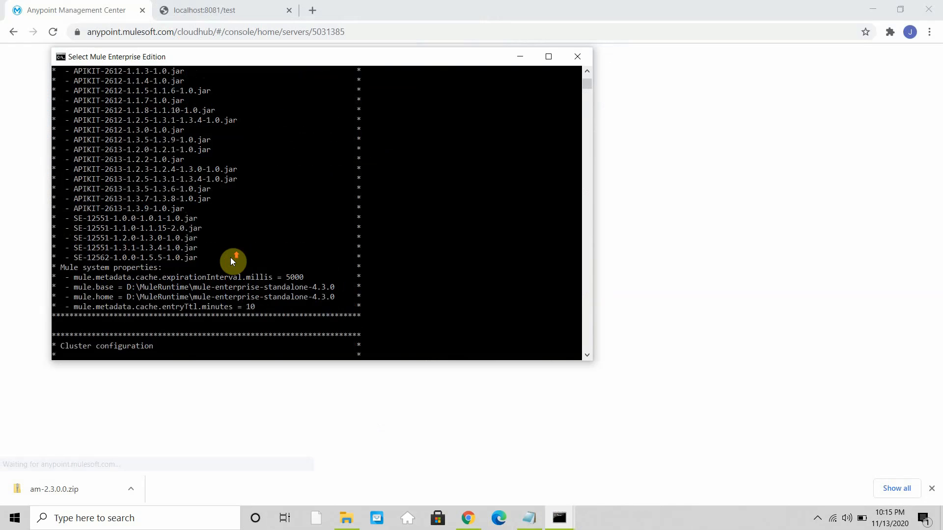
scroll(231, 261, "down", 15)
scroll(231, 257, "up", 3)
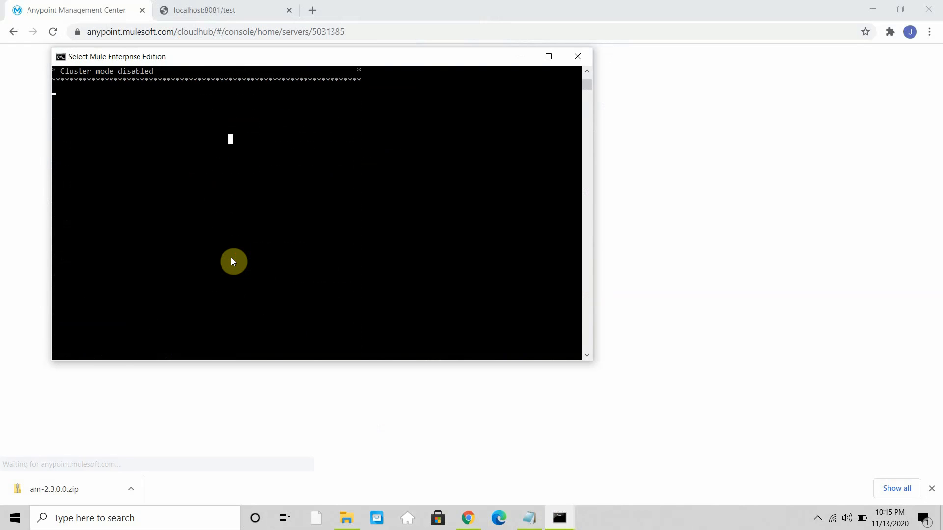
left_click(783, 357)
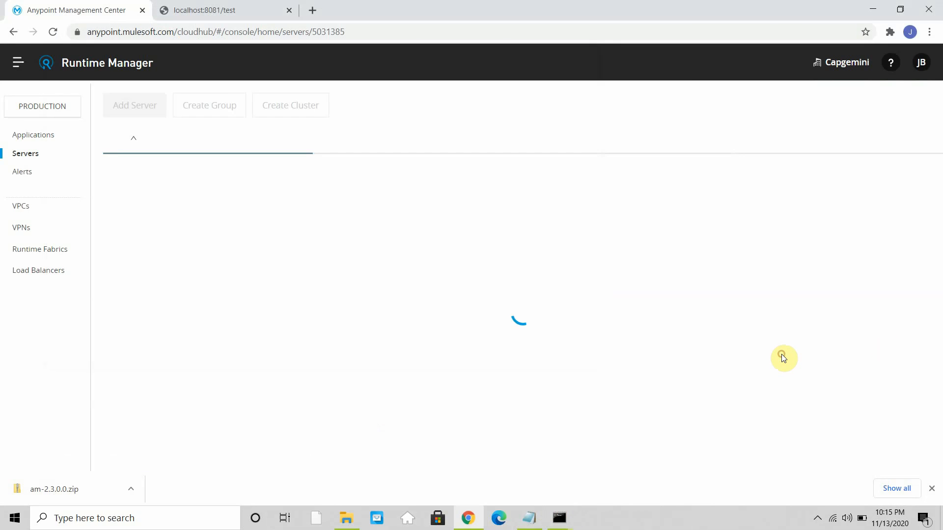
- Resume the paused output of the Mule Enterprise Edition console and review its agent startup log
mouse_move(562, 516)
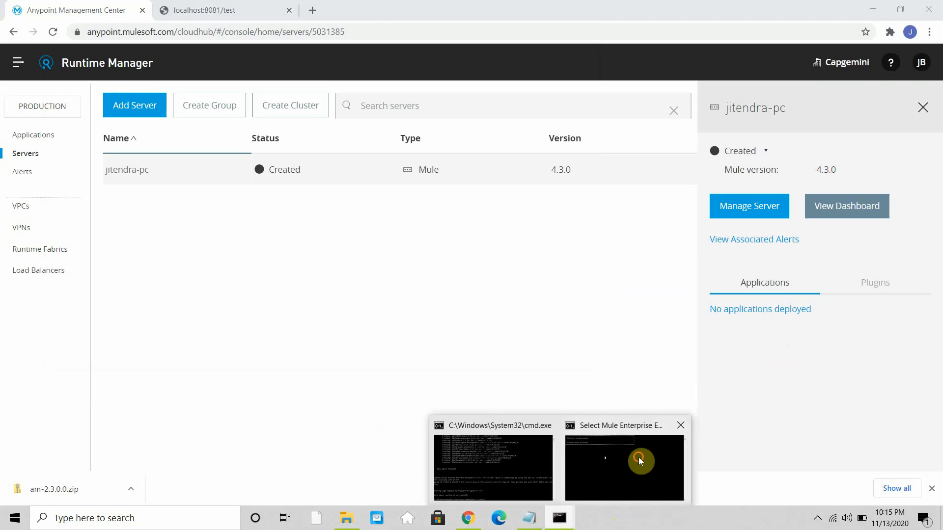
left_click(638, 458)
key("Return")
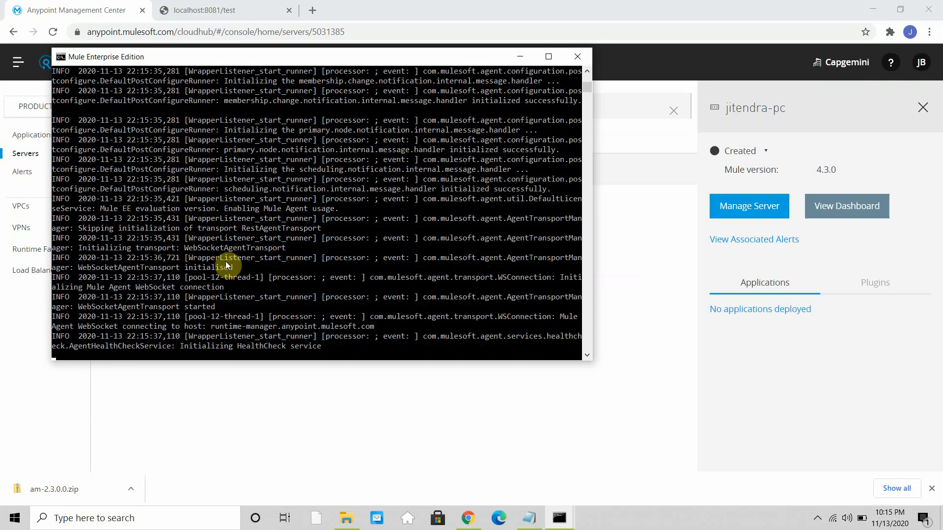
scroll(246, 272, "up", 10)
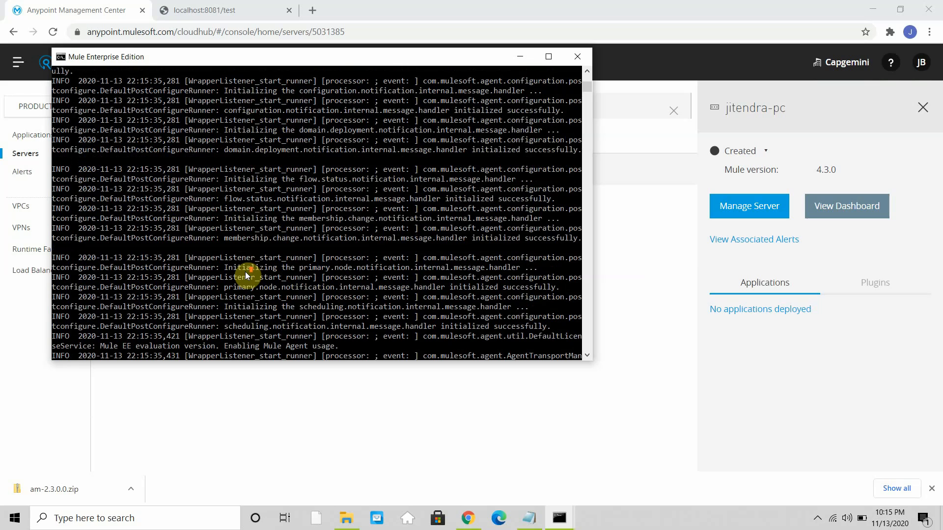
- Check the registered server's status in Runtime Manager alongside the Mule console's output
right_click(305, 410)
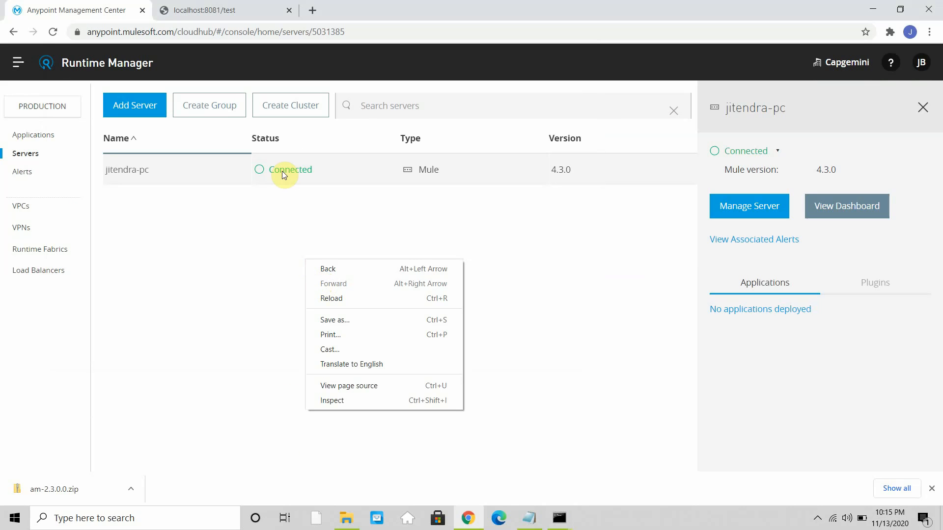
left_click(558, 520)
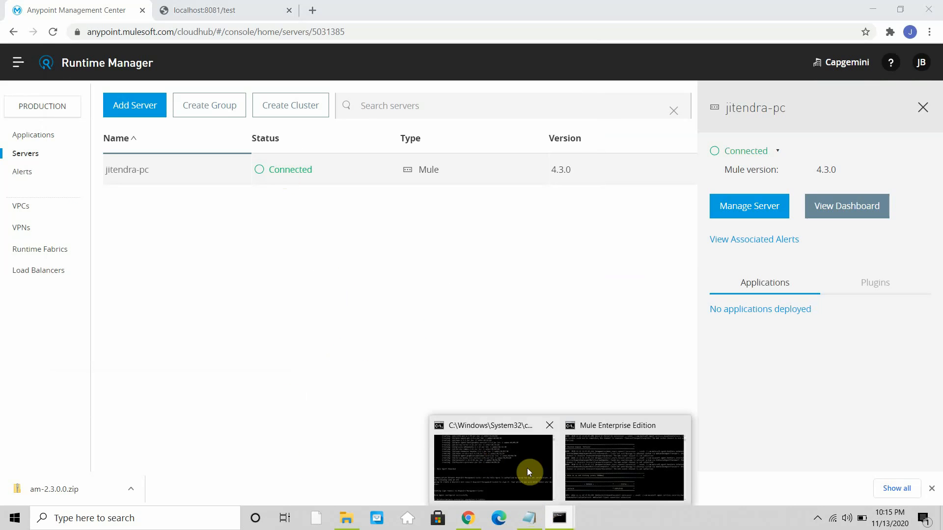
mouse_move(610, 467)
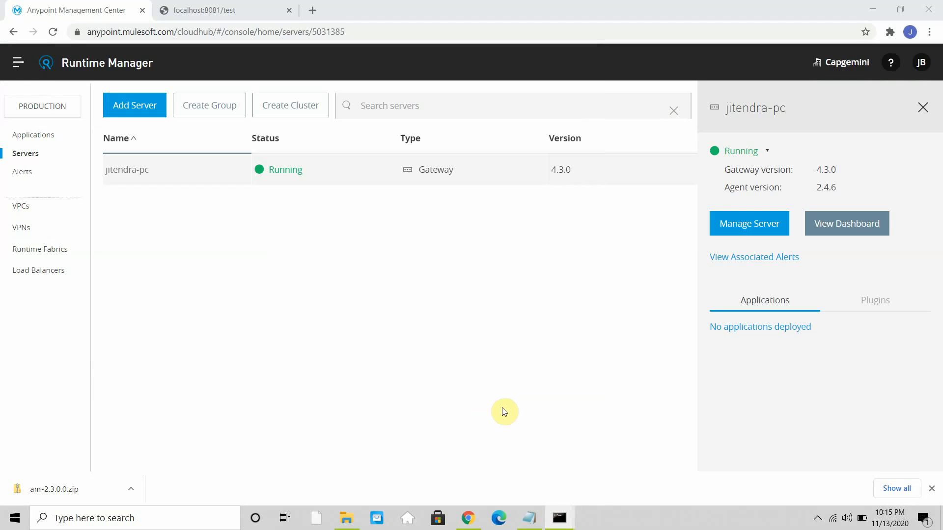
left_click(502, 411)
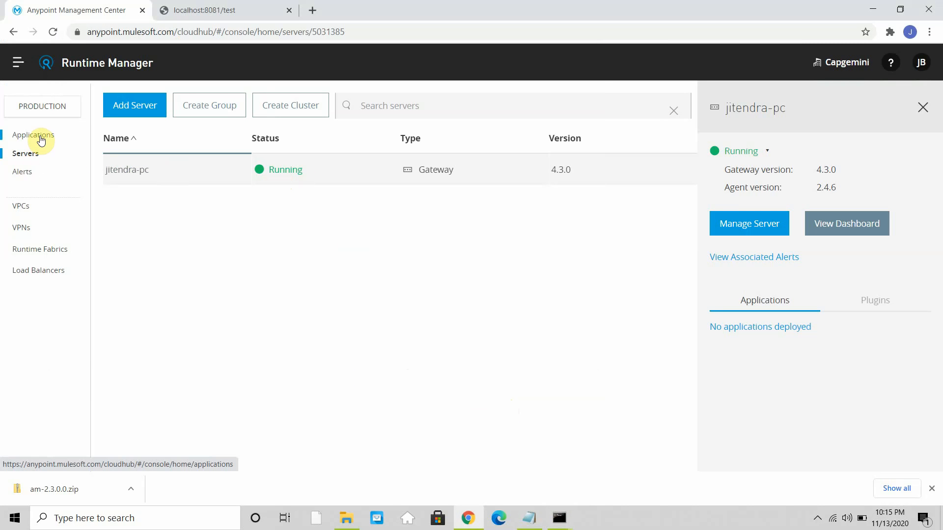
- Inspect the apps folder of mule-enterprise-standalone-4.3.0 in File Explorer and return to Runtime Manager
left_click(346, 516)
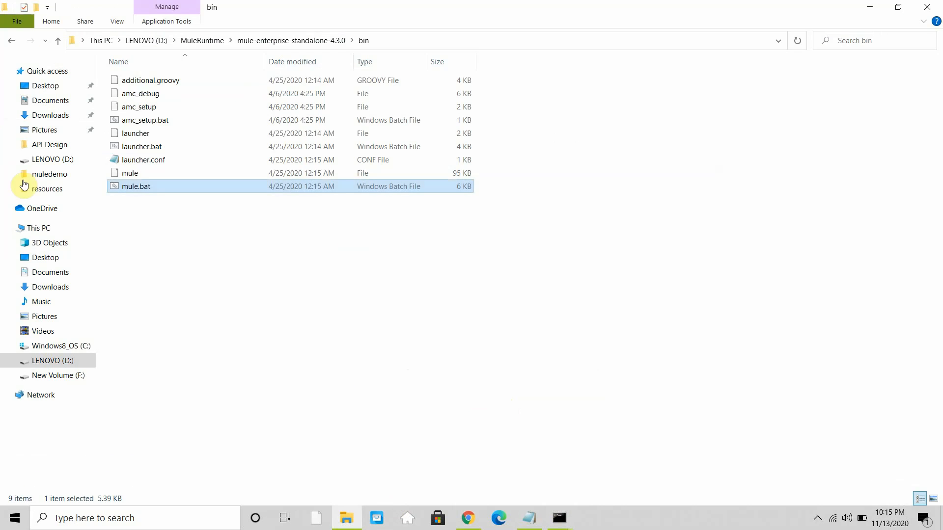
left_click(260, 43)
left_click(131, 93)
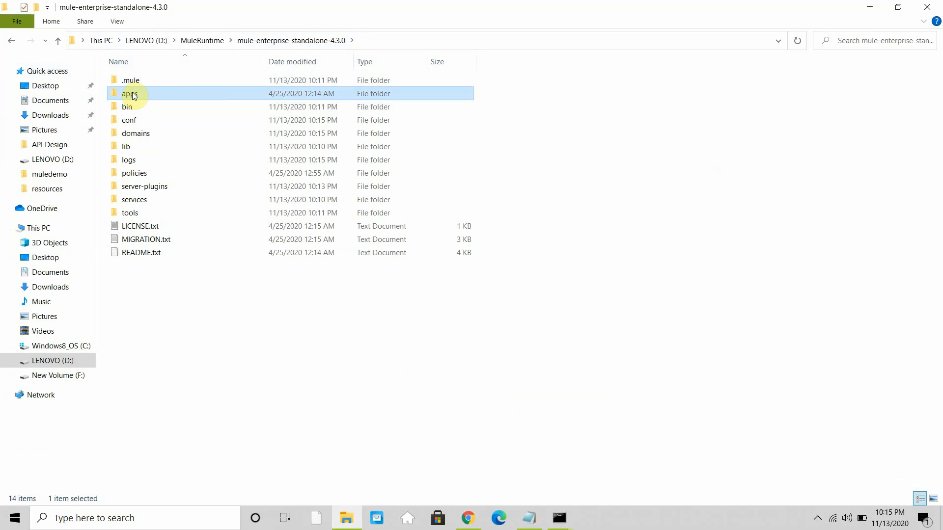
double_click(132, 93)
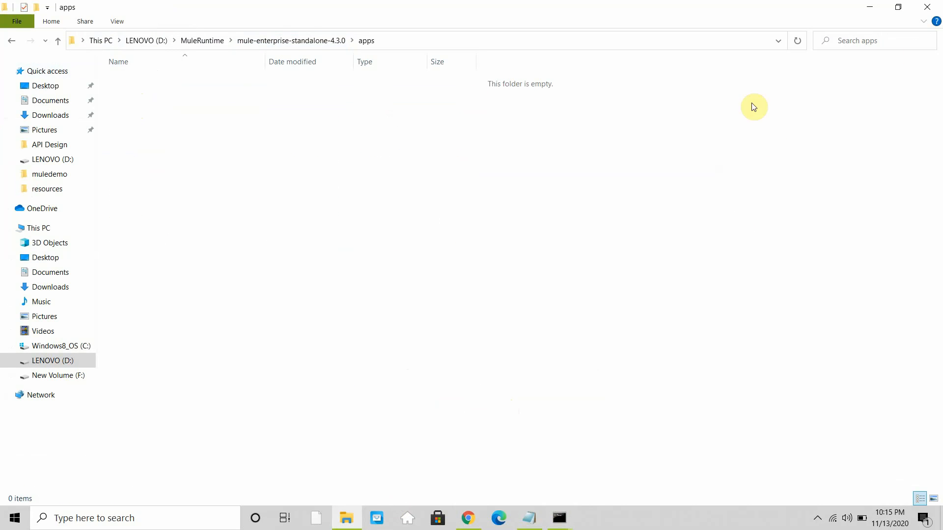
left_click(872, 7)
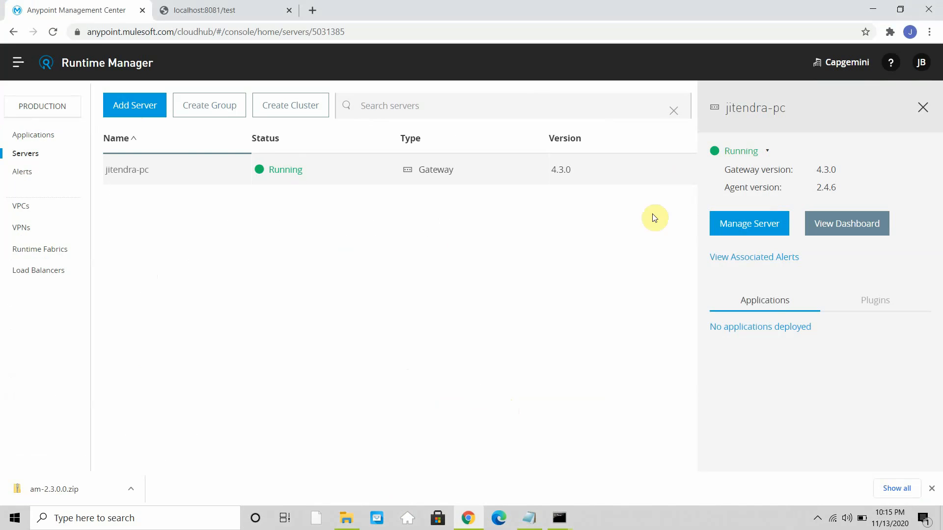
- Start a new application deployment named mule-monitoring-demo in Runtime Manager, targeting the registered local server
left_click(41, 141)
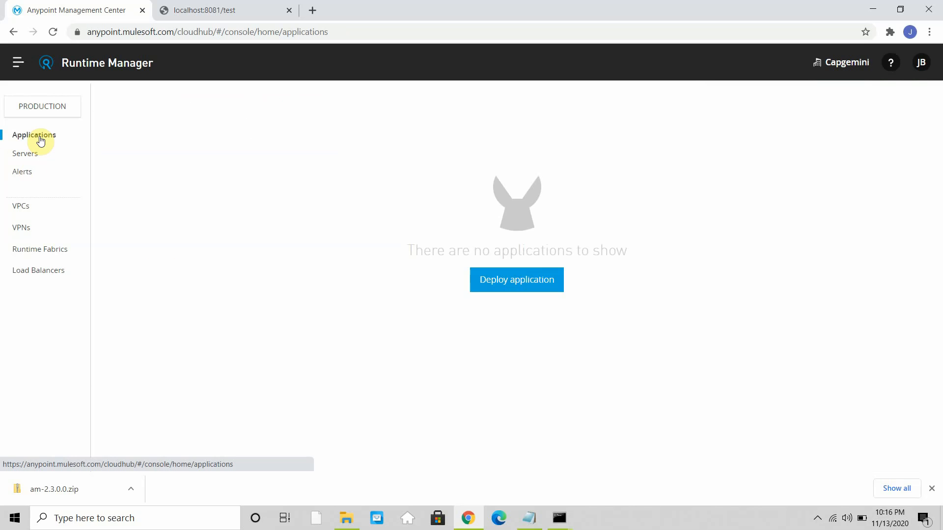
left_click(535, 280)
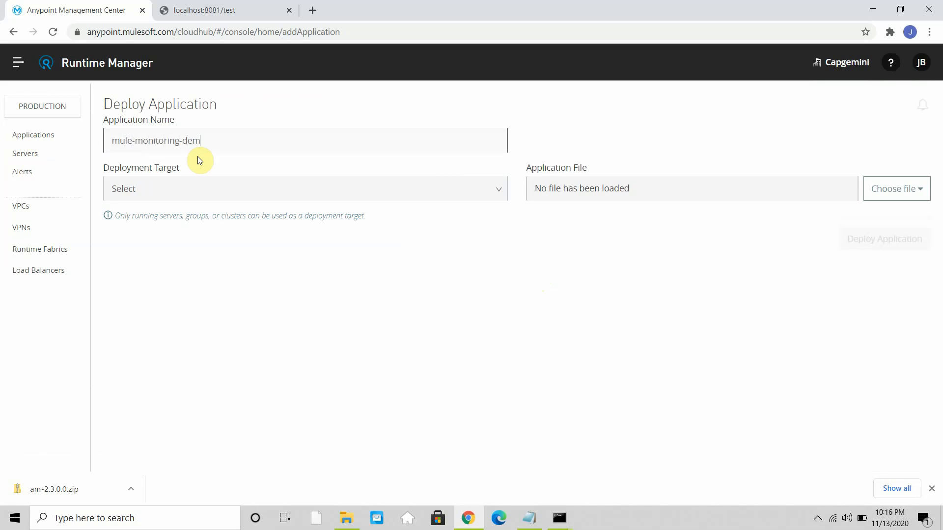
left_click(207, 198)
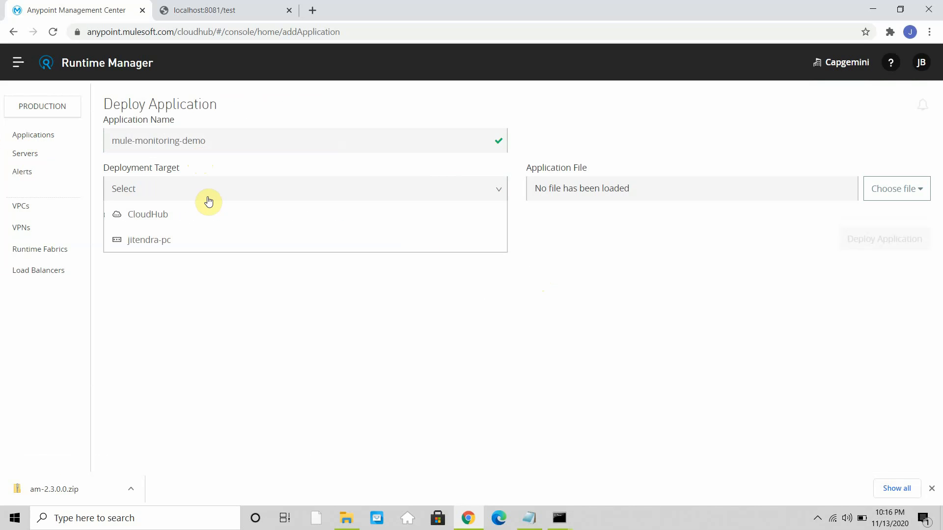
left_click(158, 246)
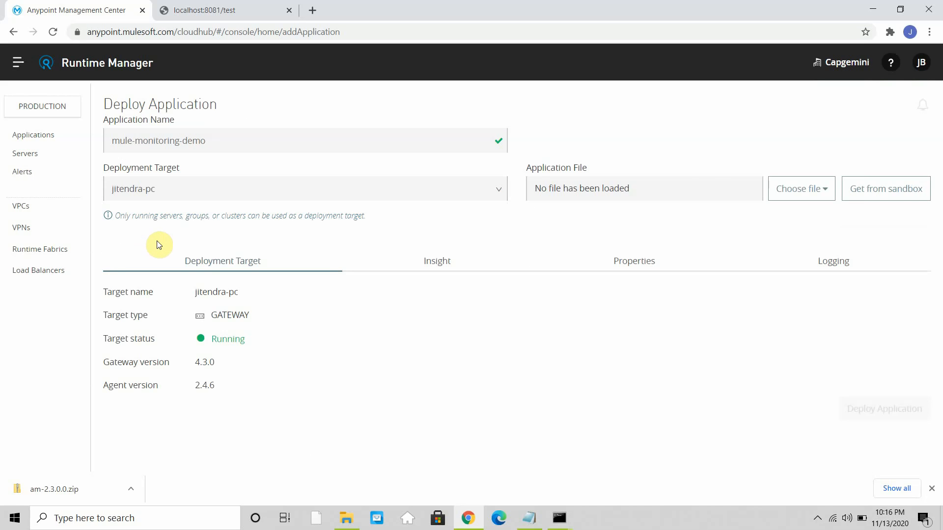
- Upload vpc-8081.jar from the Desktop as the application file and deploy the application
left_click(813, 189)
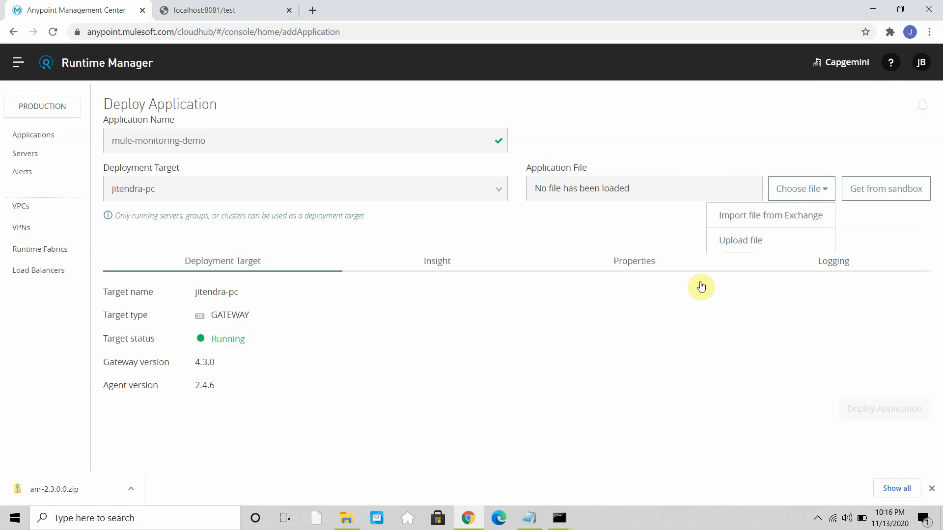
left_click(749, 240)
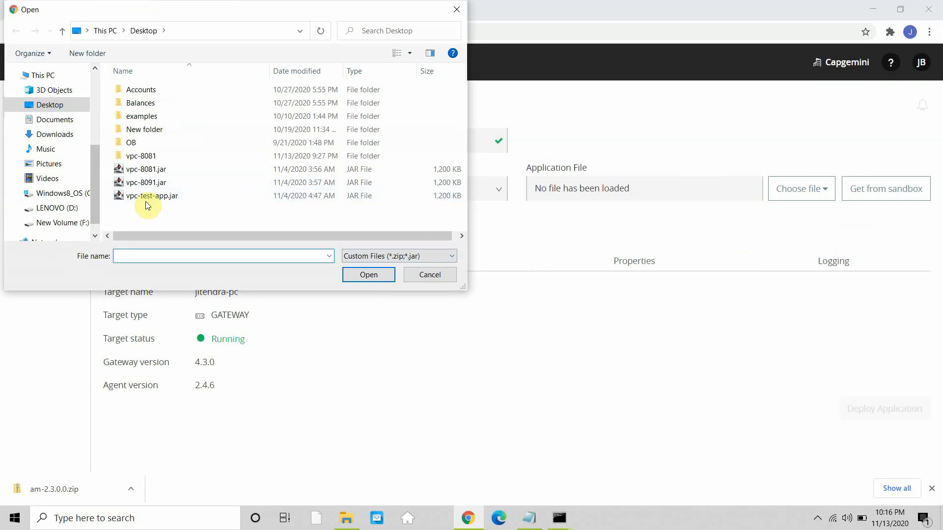
left_click(143, 170)
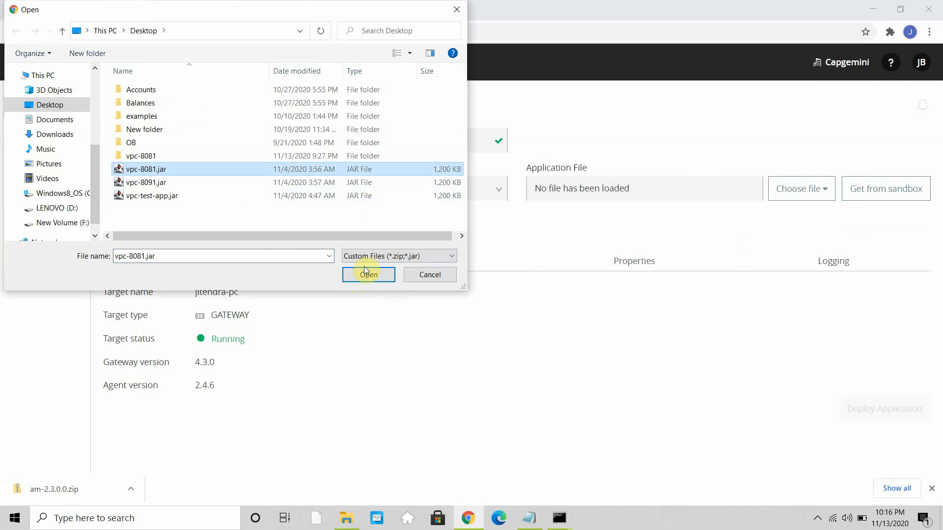
left_click(369, 278)
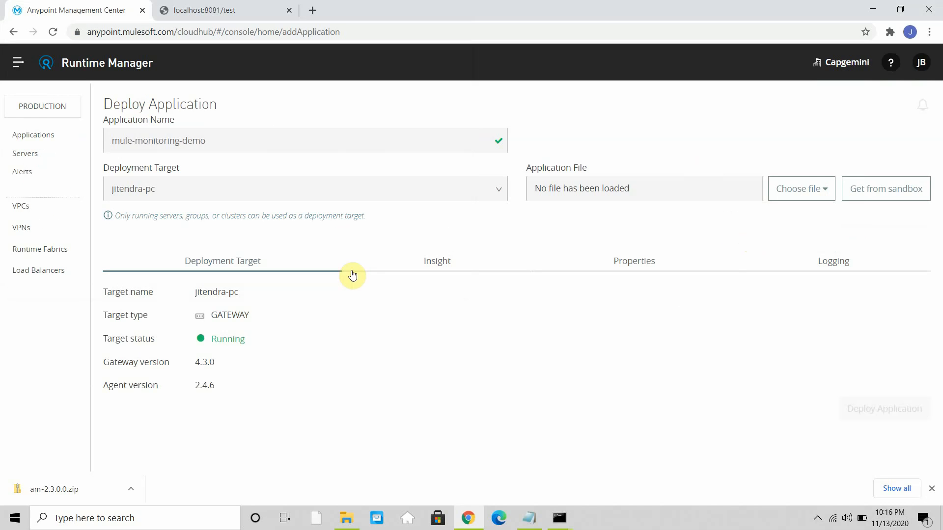
left_click(884, 414)
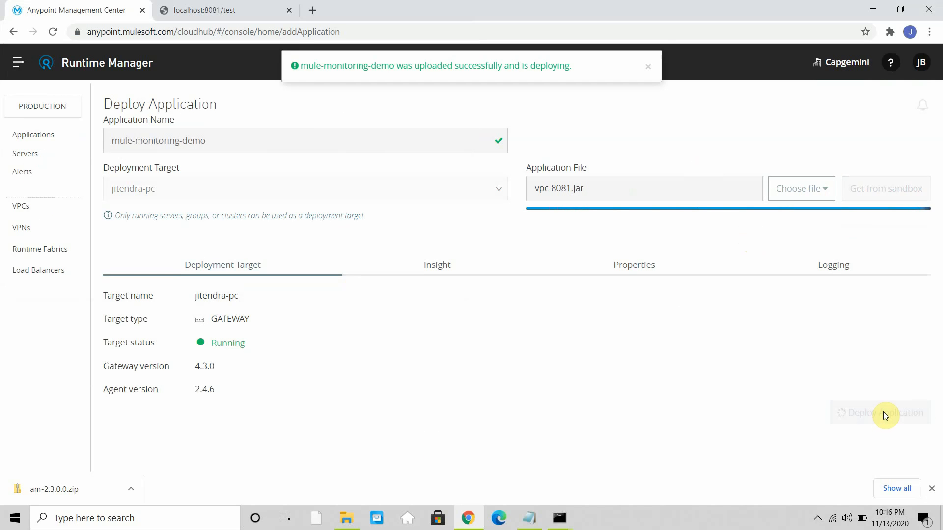
- Check the runtime's apps folder for the deployed application, compare its Runtime Manager status, and refresh the folder
left_click(355, 524)
right_click(318, 188)
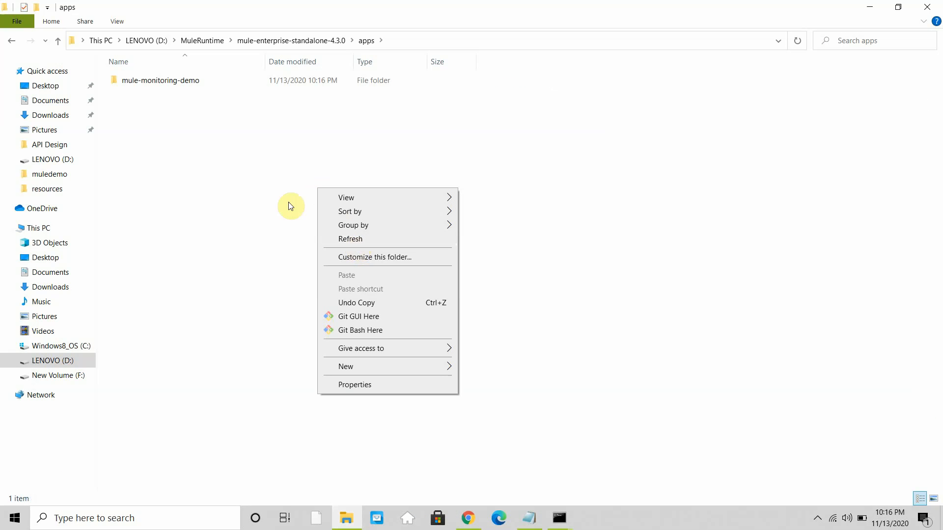
left_click(160, 86)
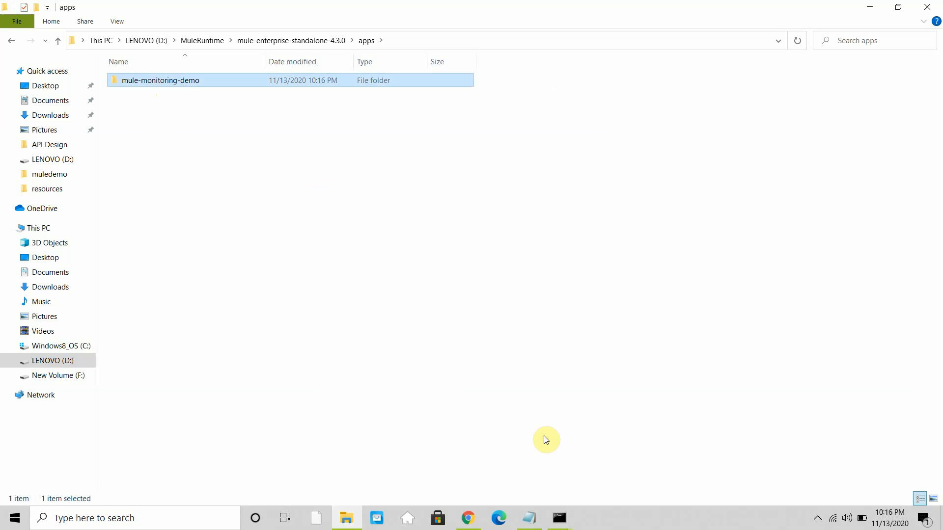
left_click(467, 521)
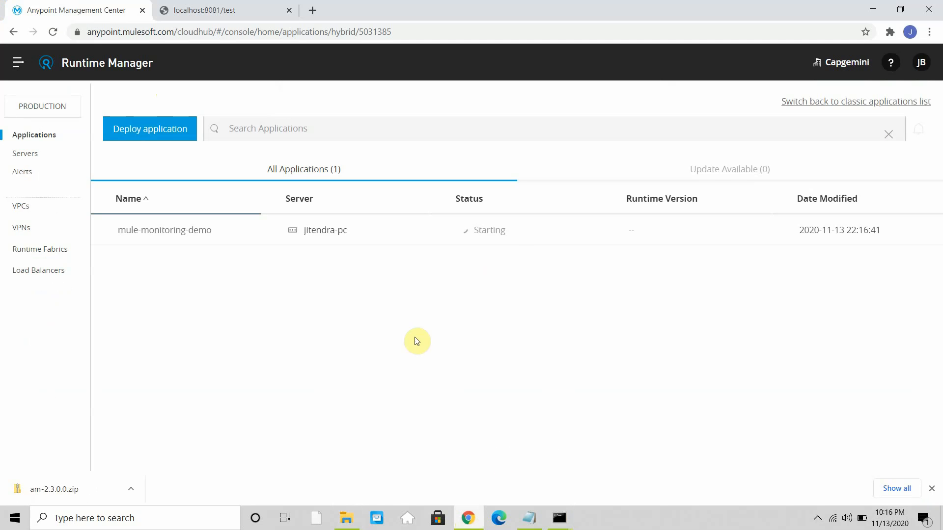
left_click(467, 522)
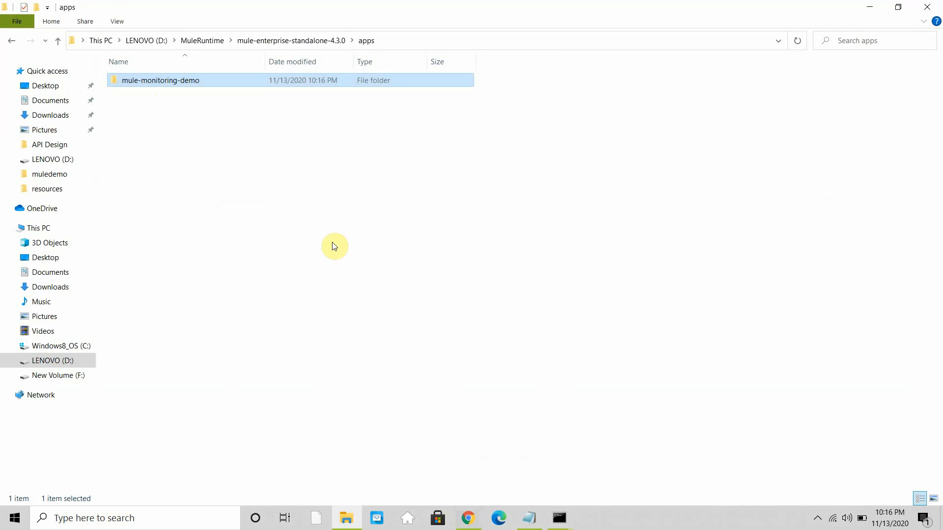
right_click(325, 218)
left_click(359, 268)
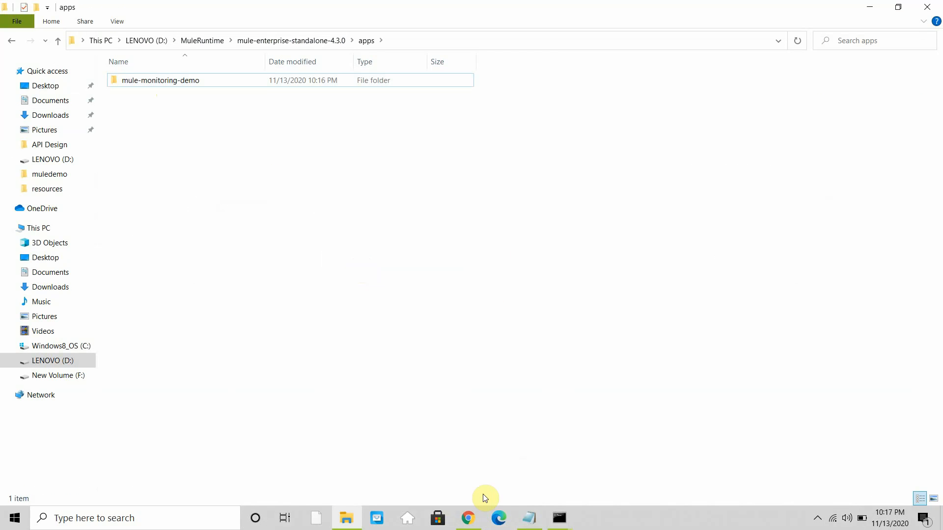
- View the localhost:8081/test page and follow the application's deployment log in the Mule Enterprise Edition console
left_click(466, 521)
left_click(228, 12)
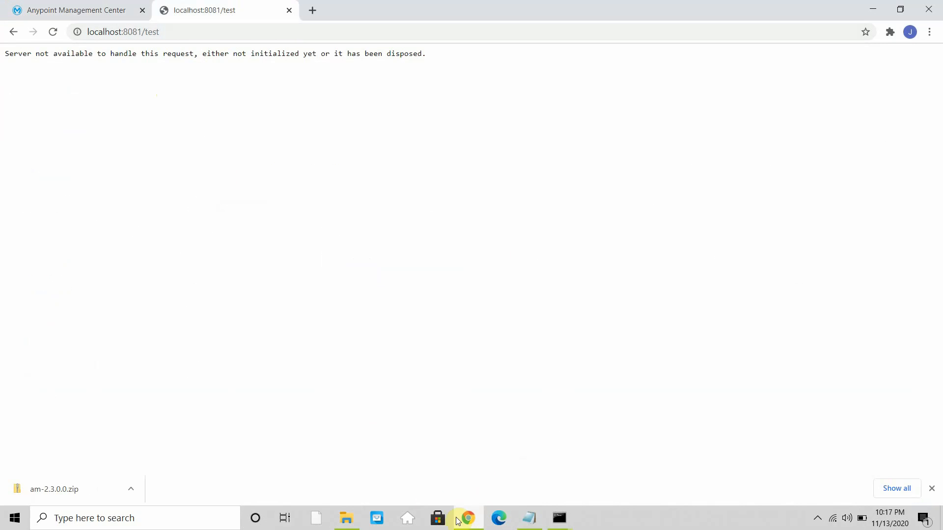
left_click(352, 526)
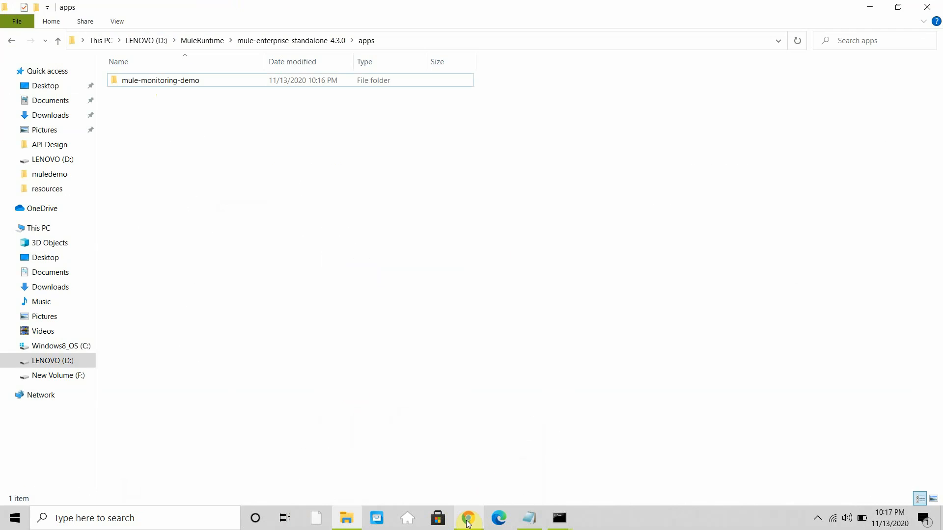
left_click(568, 525)
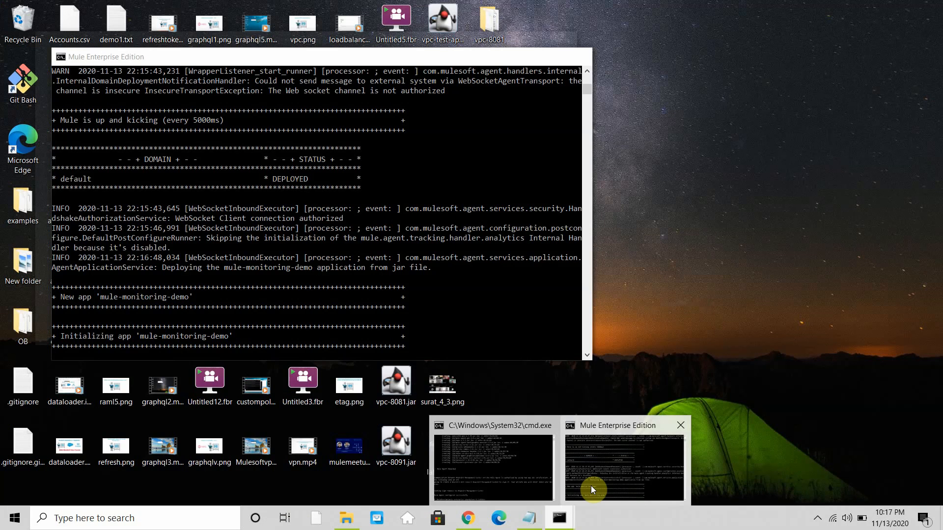
left_click(591, 485)
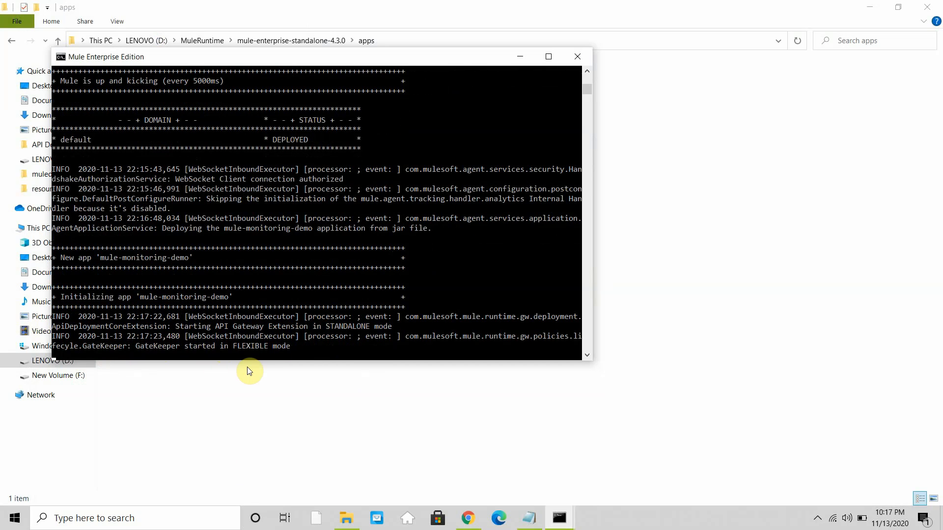
- Compare the mule-monitoring-demo status in Runtime Manager with the deployment messages in the Mule console
left_click(464, 523)
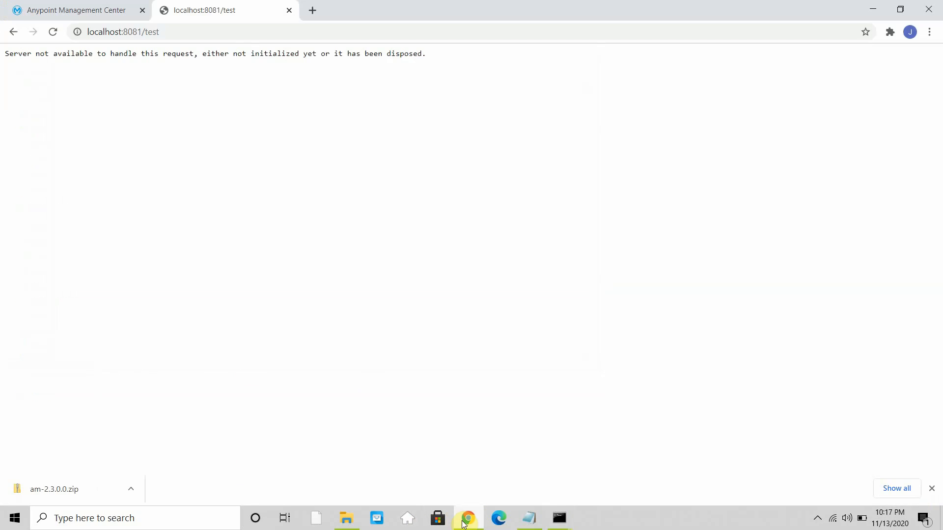
left_click(69, 10)
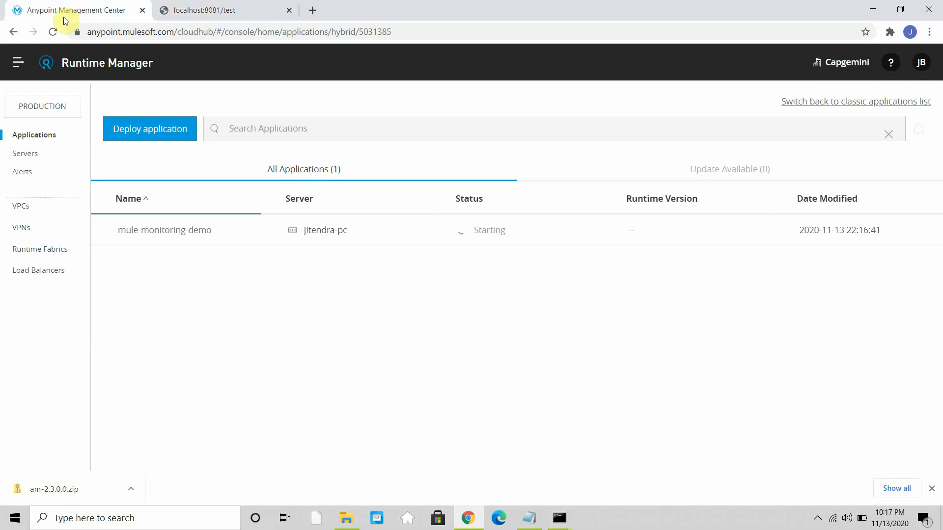
mouse_move(562, 520)
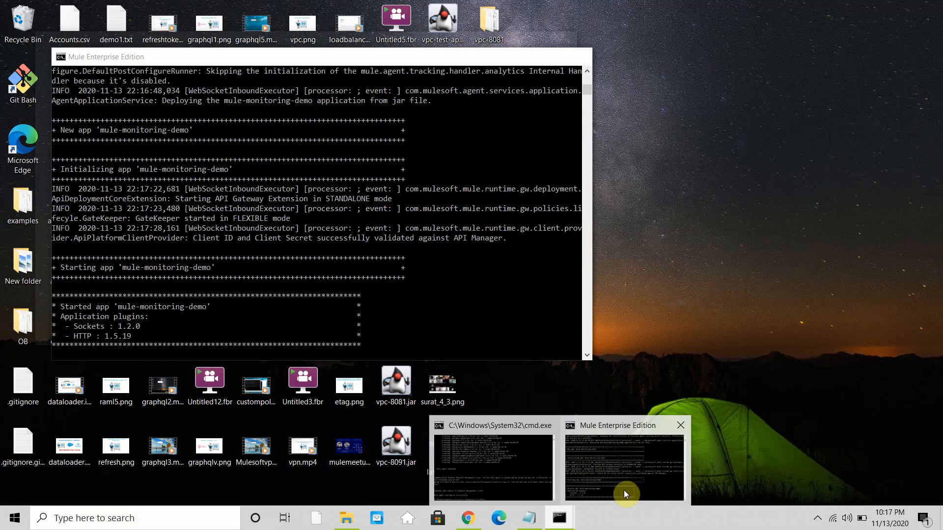
left_click(627, 486)
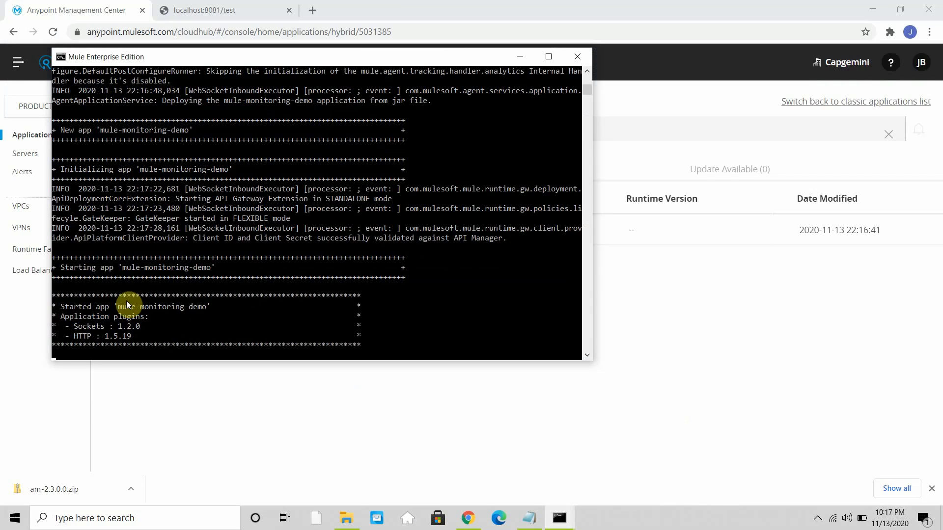
left_click(249, 402)
- Request localhost:8081/test again in its existing browser tab to test the deployed application
left_click(223, 10)
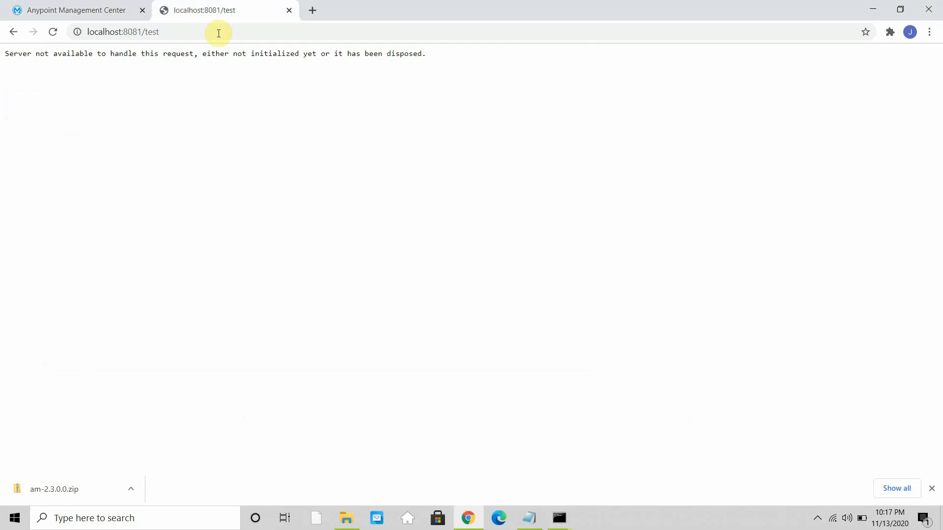
left_click(214, 33)
key("Return")
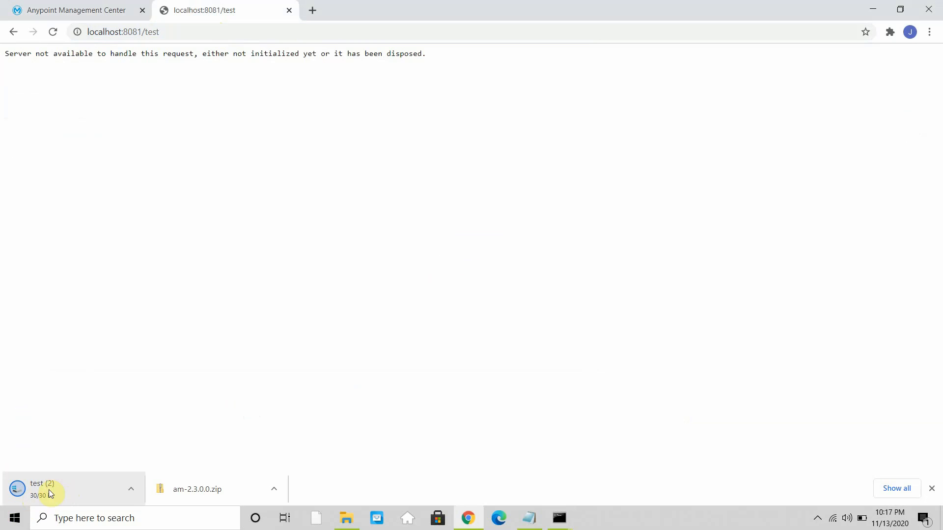
- Open the downloaded test (2) file from the Downloads folder in Notepad, read the application's response, and return to the browser
right_click(55, 491)
left_click(104, 460)
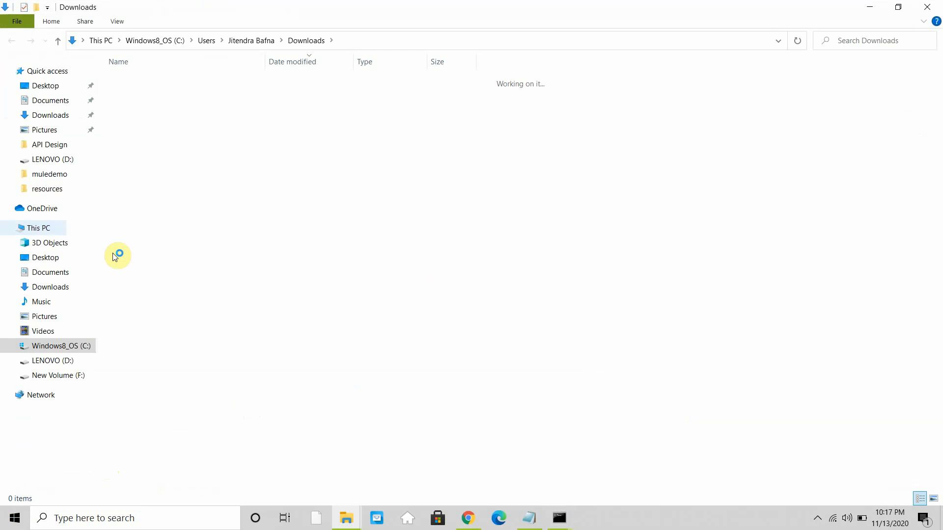
right_click(183, 94)
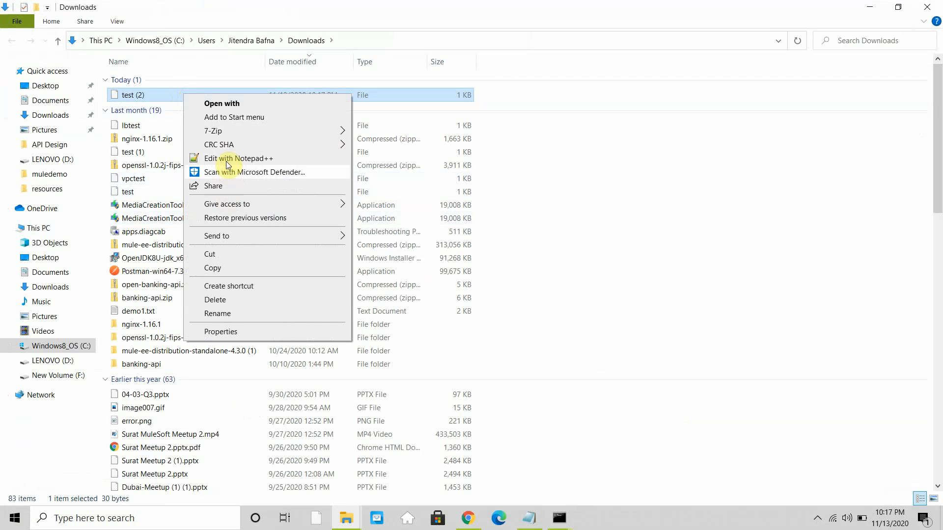
left_click(222, 105)
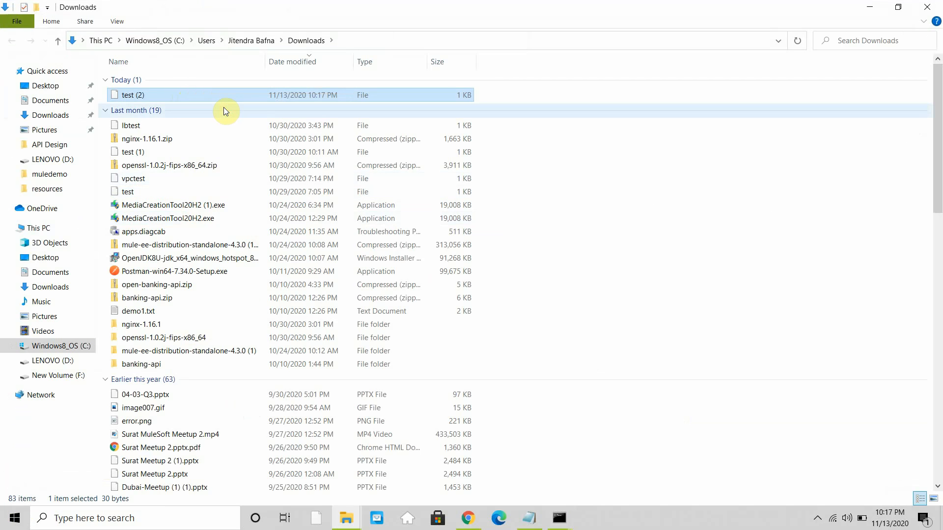
double_click(408, 212)
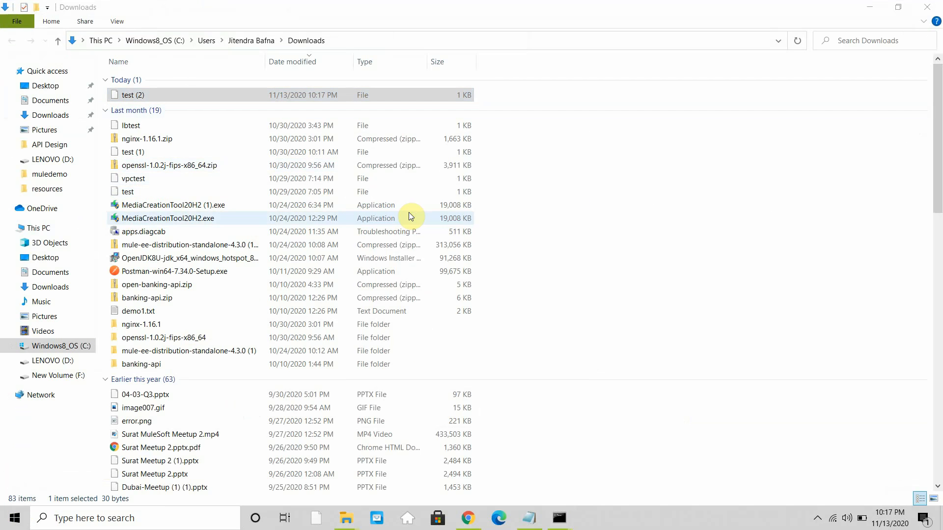
left_click_drag(277, 190, 518, 183)
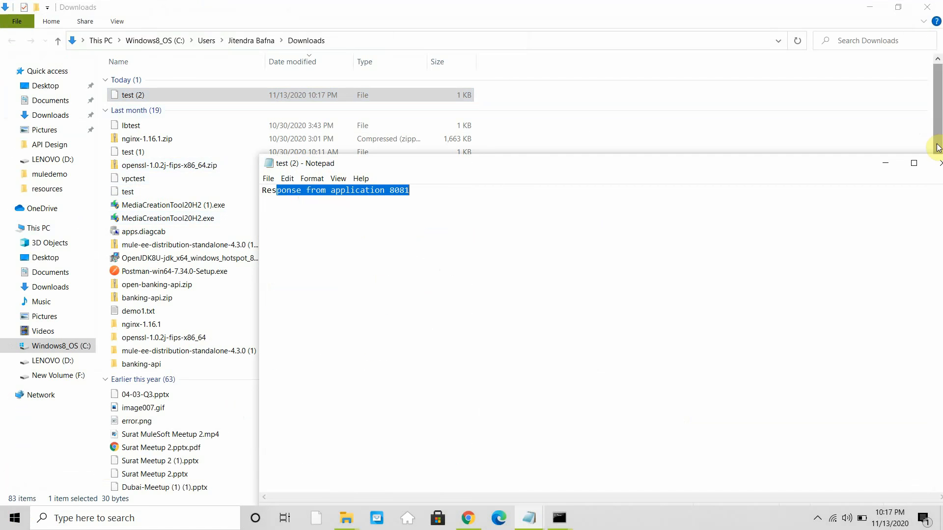
left_click(939, 163)
left_click(870, 12)
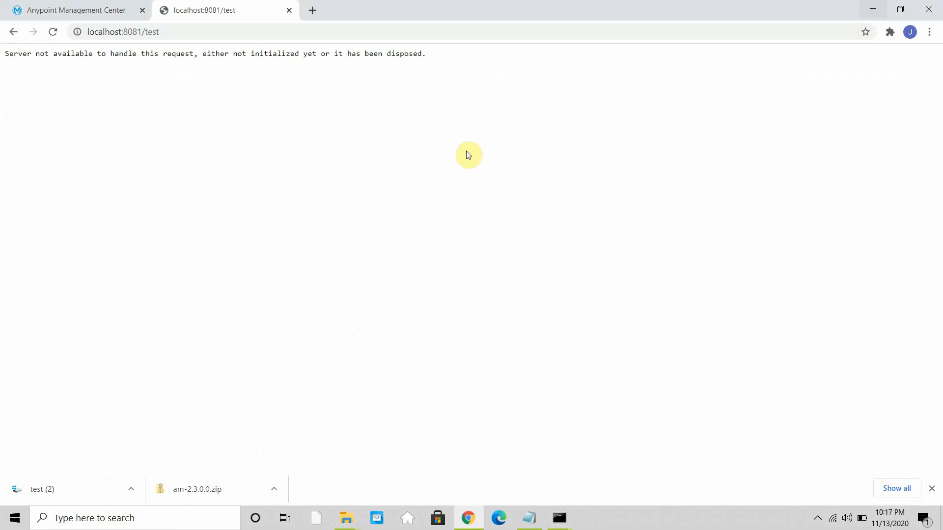
- Return to Runtime Manager and sign out of the current Anypoint Platform session
left_click(105, 11)
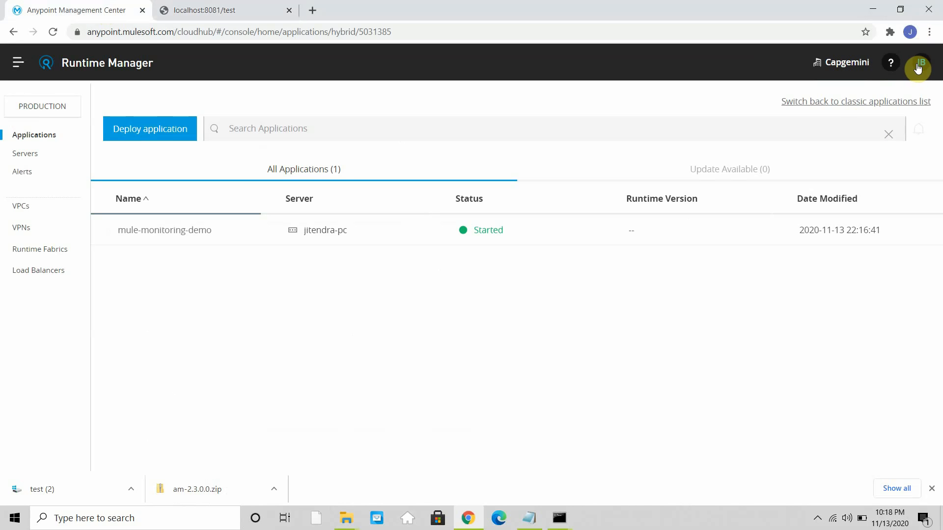
left_click_drag(918, 69, 424, 250)
left_click(14, 65)
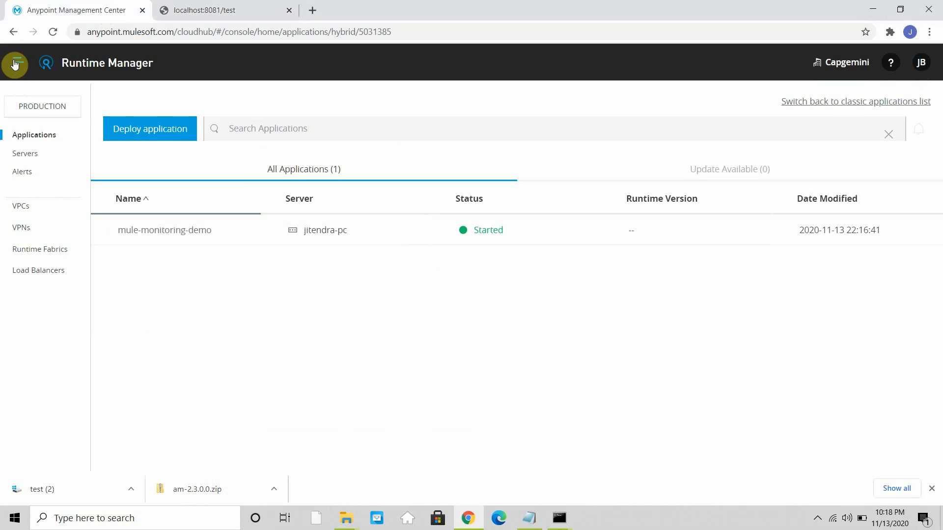
left_click(922, 72)
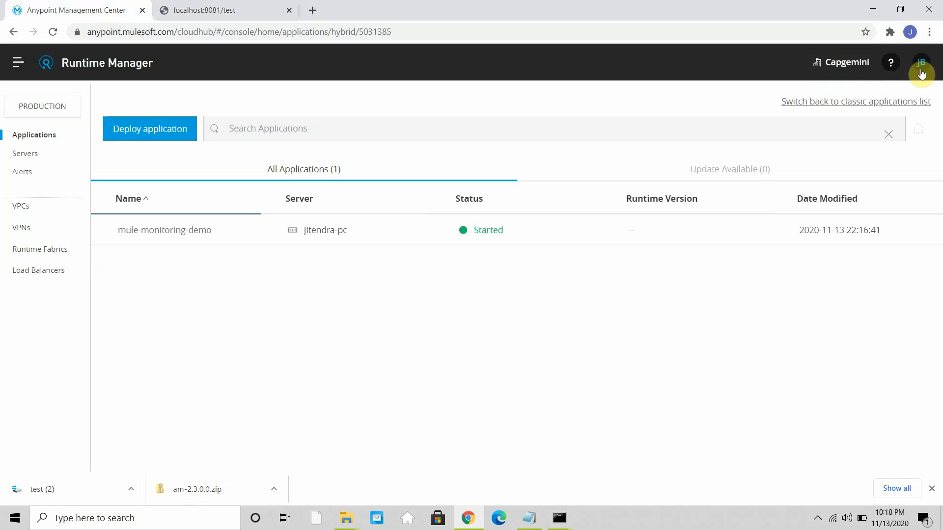
left_click(921, 73)
left_click(850, 197)
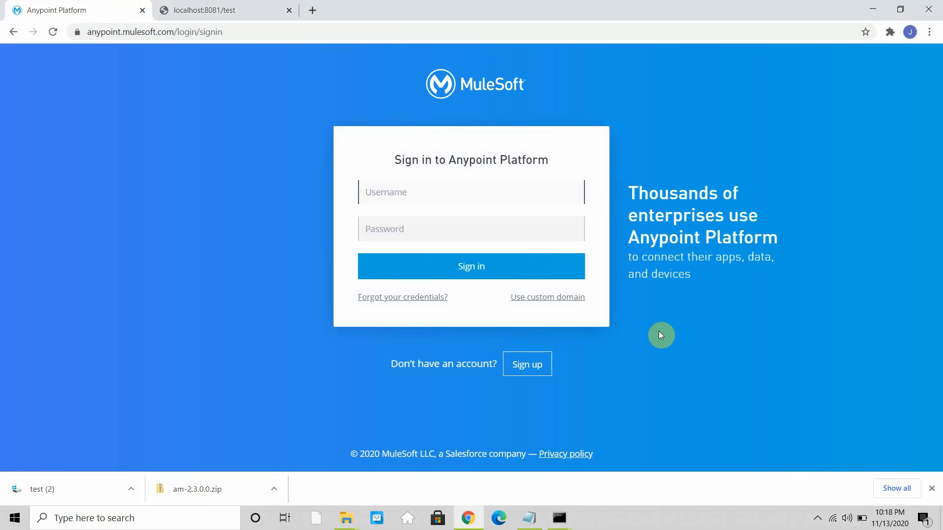
- Sign in to Anypoint Platform with the account username and password, and open Anypoint Monitoring
type("jacky85")
key("Tab")
type("•")
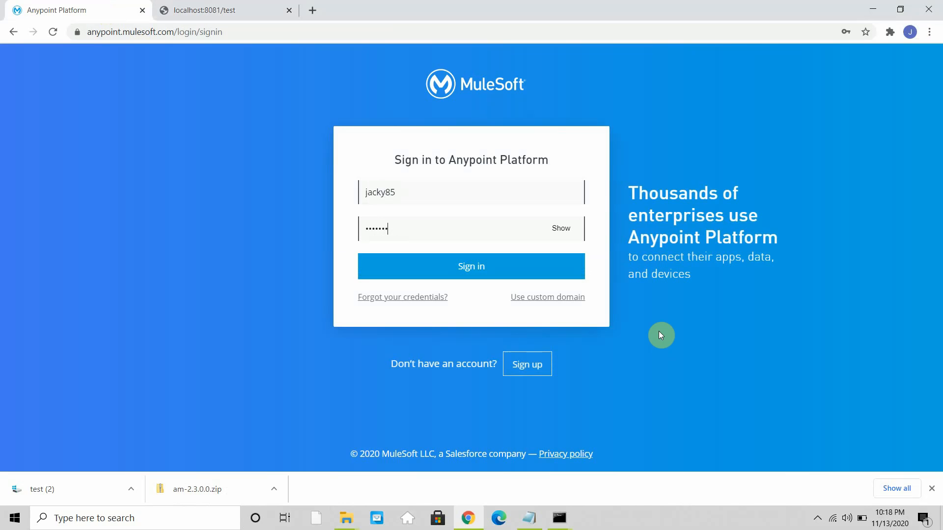
type("•••••••••")
key("Return")
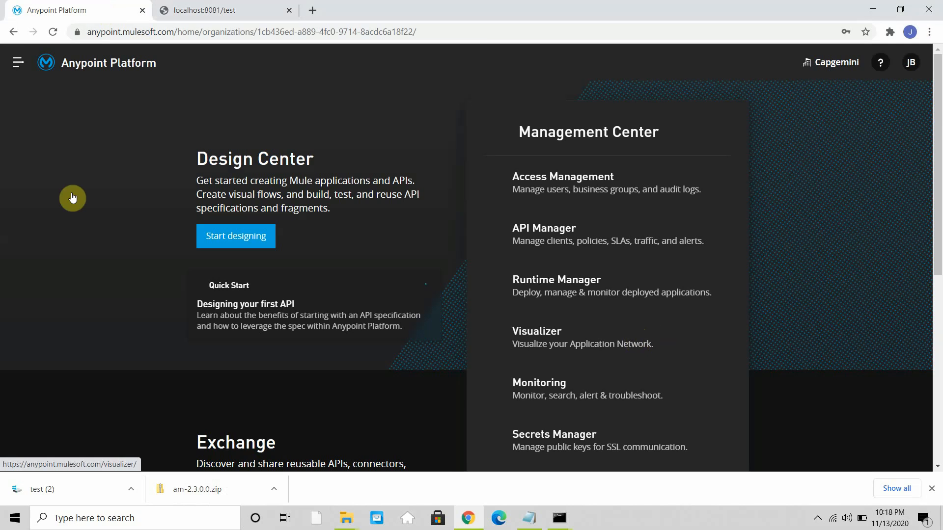
left_click(18, 62)
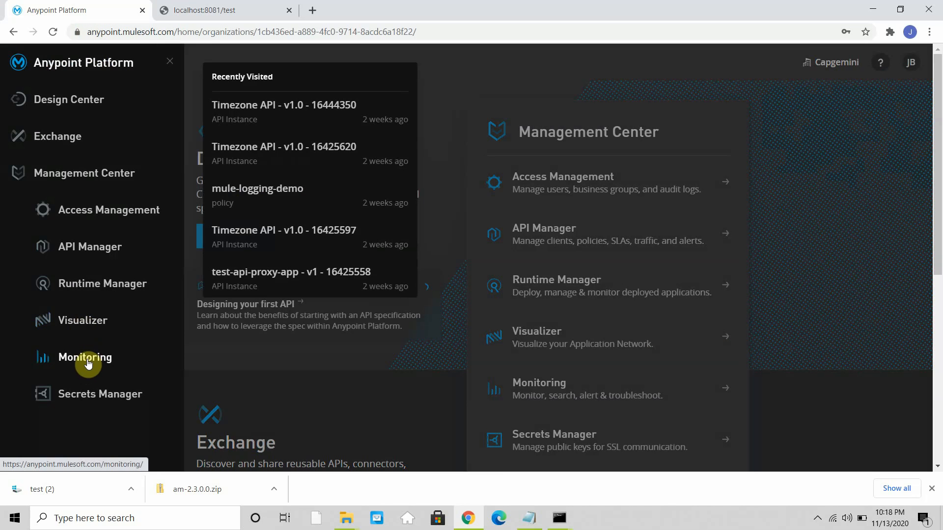
left_click(87, 362)
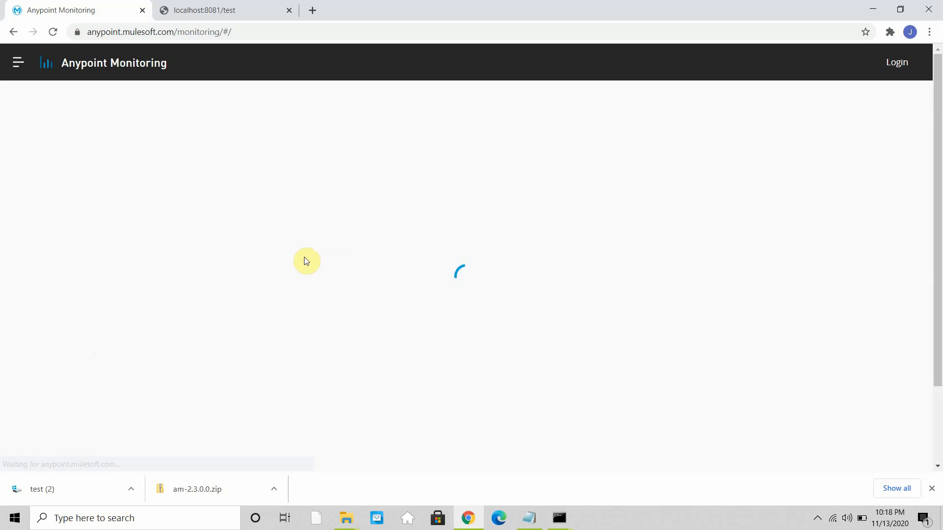
- Request localhost:8081/test several times and check the built-in dashboards for available resources in the Production environment
left_click(167, 10)
left_click(204, 35)
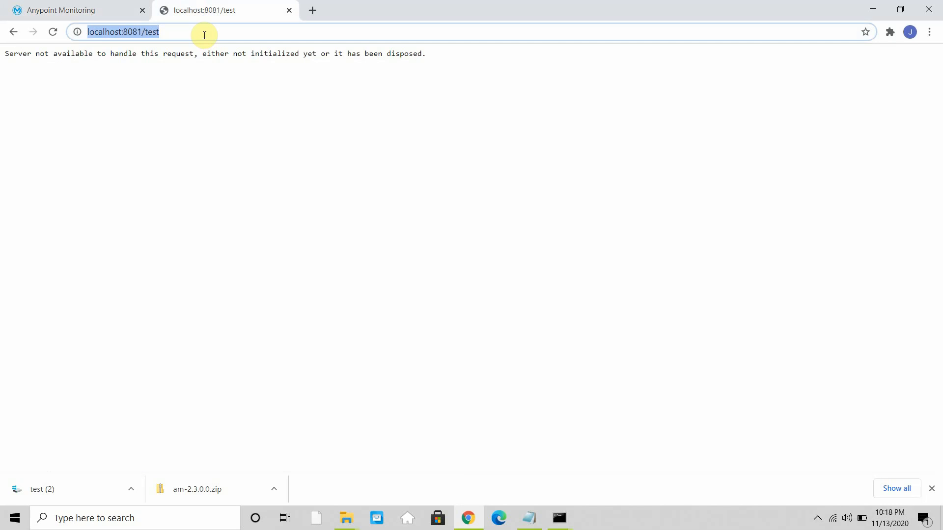
key("Return")
left_click(204, 34)
key("Return")
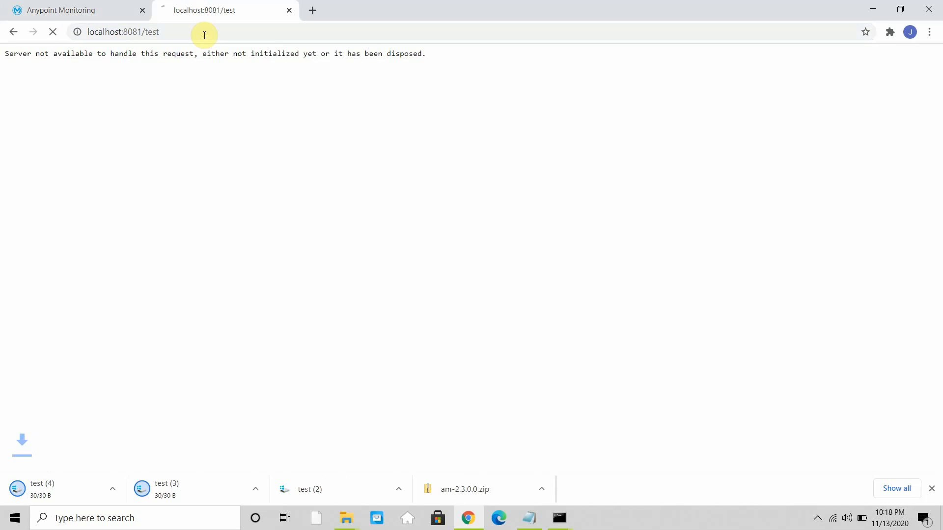
left_click(119, 8)
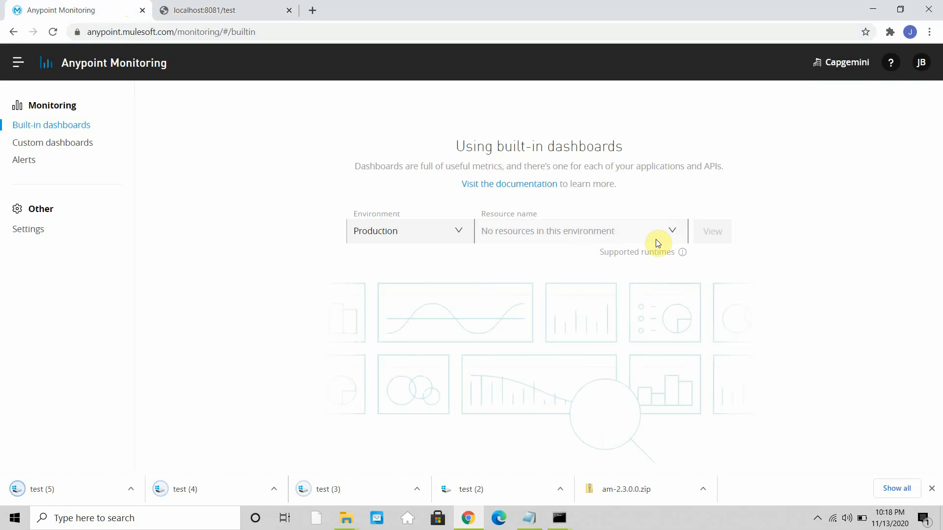
left_click(658, 242)
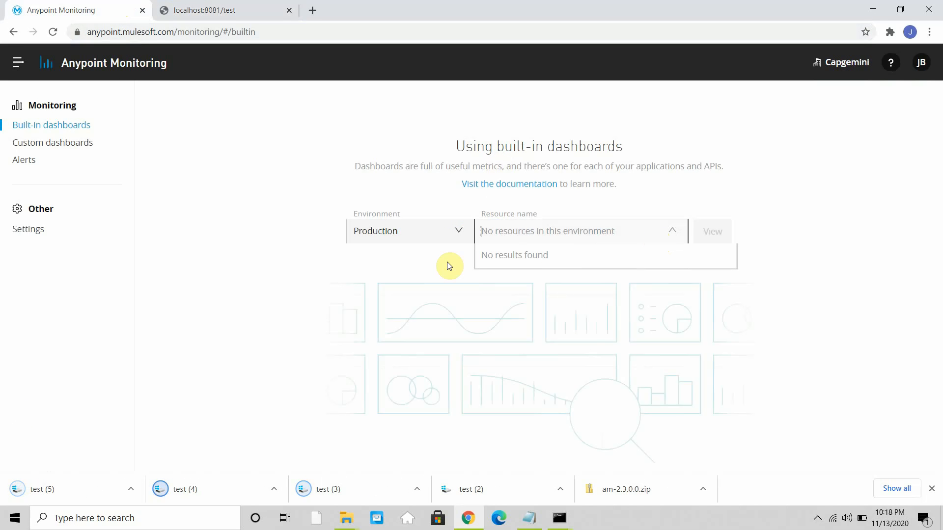
- In the hybrid monitoring settings, select the registered server in the Production environment and download am.zip
left_click(34, 237)
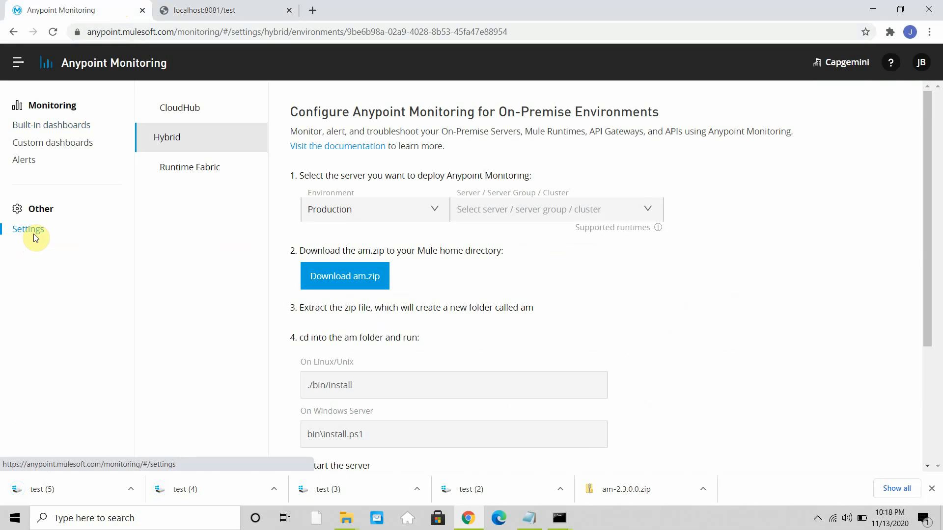
left_click(640, 210)
left_click(487, 237)
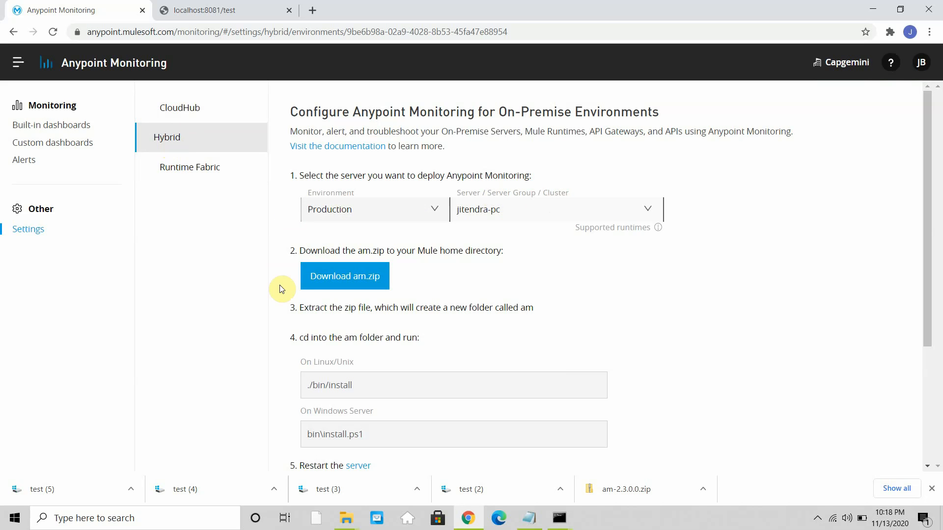
left_click(347, 279)
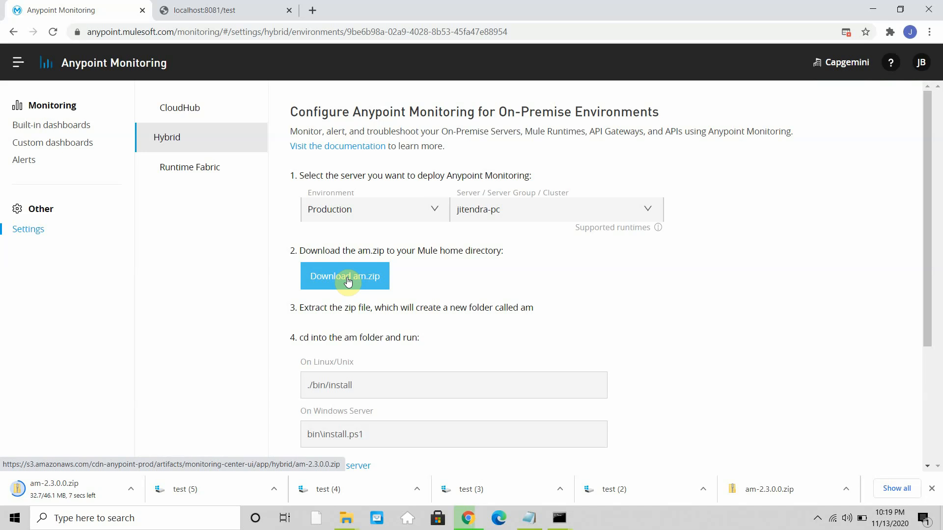
- Review the install and setup commands for Linux/Unix and Windows Server in the on-premise monitoring instructions
scroll(364, 354, "down", 1)
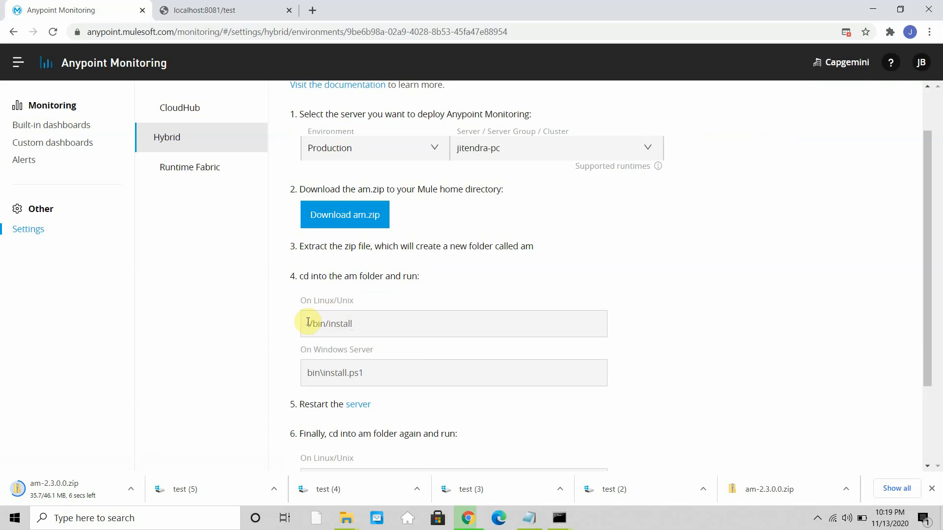
left_click_drag(308, 322, 375, 317)
left_click_drag(307, 373, 387, 375)
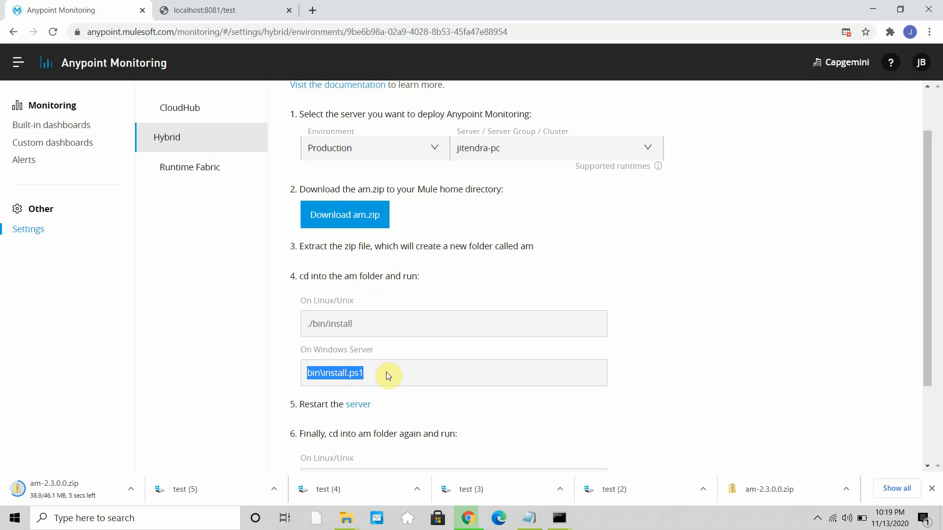
scroll(386, 372, "down", 2)
left_click(306, 369)
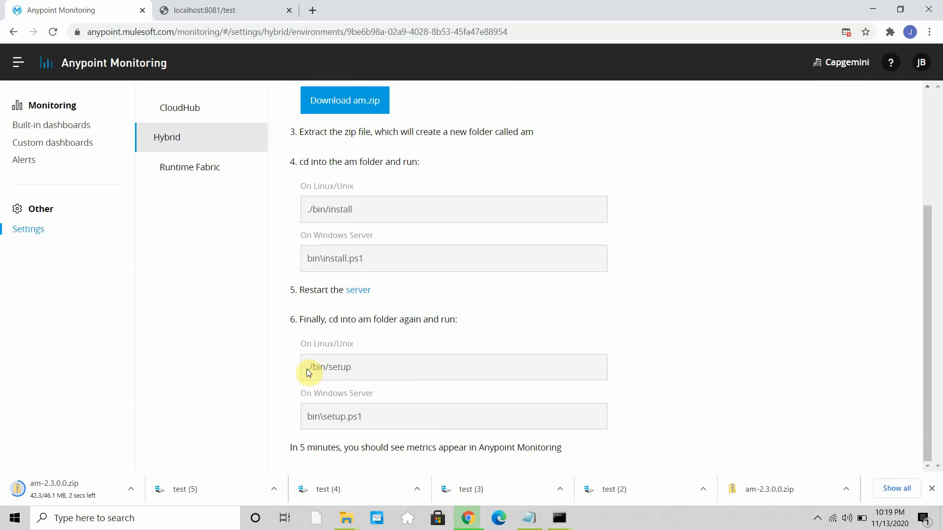
left_click_drag(306, 369, 379, 371)
left_click_drag(306, 414, 458, 416)
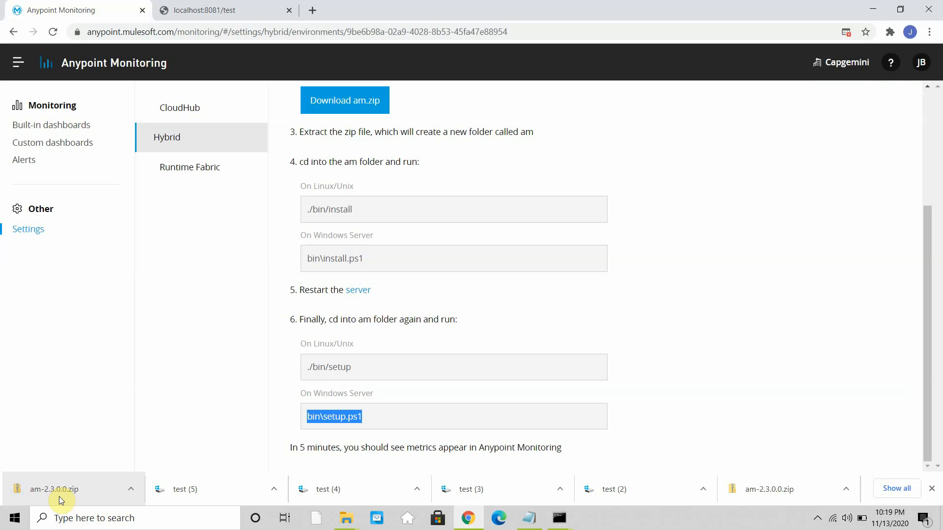
- Locate the downloaded am-2.3.0.0.zip in the Downloads folder and extract it with 7-Zip into an am-2.3.0.0 folder
right_click(59, 496)
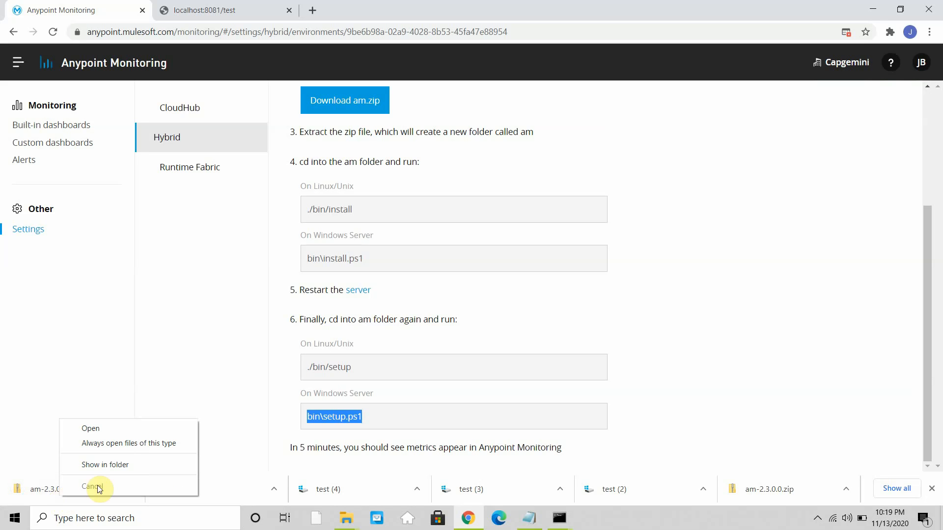
left_click(111, 470)
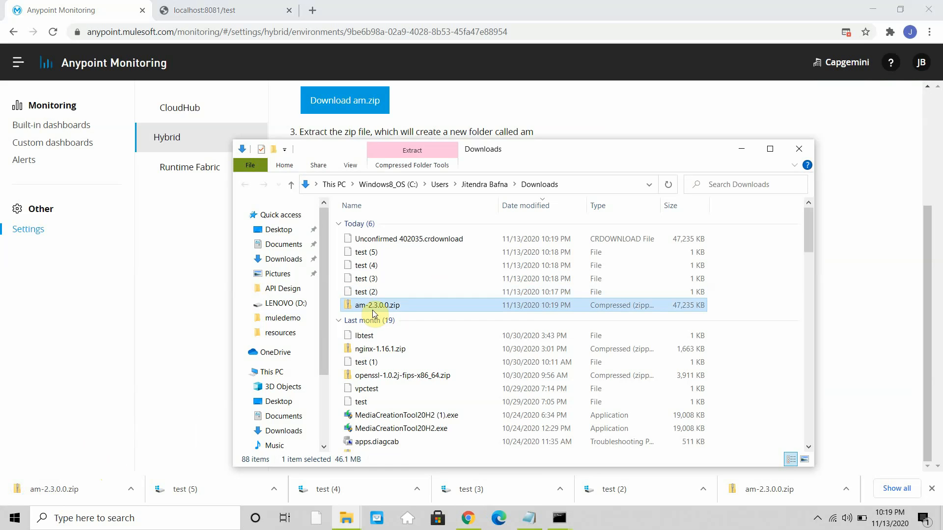
right_click(373, 310)
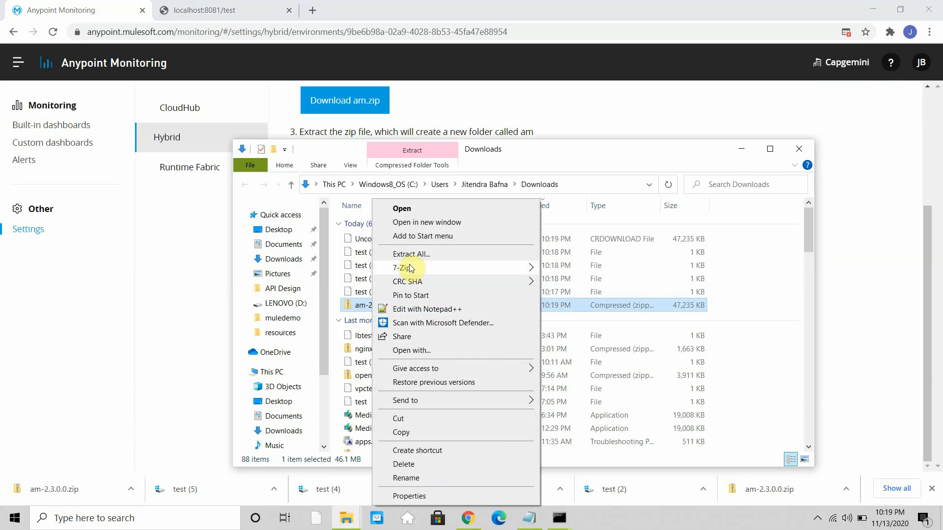
mouse_move(475, 268)
left_click(583, 325)
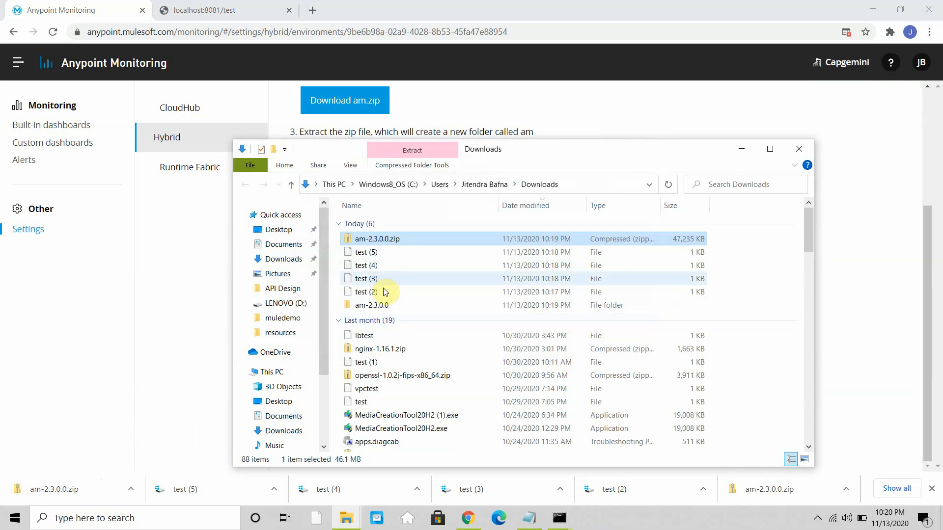
- Copy the am folder from the extracted am-2.3.0.0 folder into D:\MuleRuntime\mule-enterprise-standalone-4.3.0
double_click(364, 307)
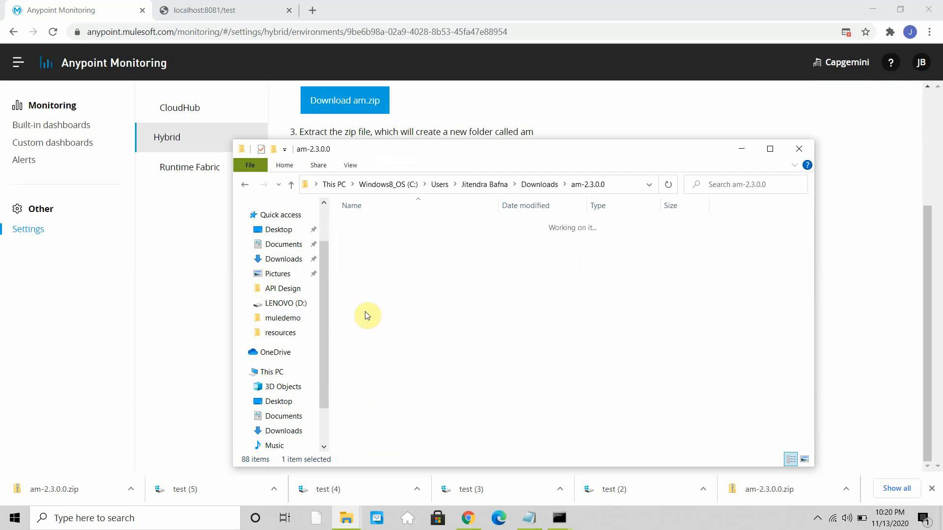
left_click(361, 228)
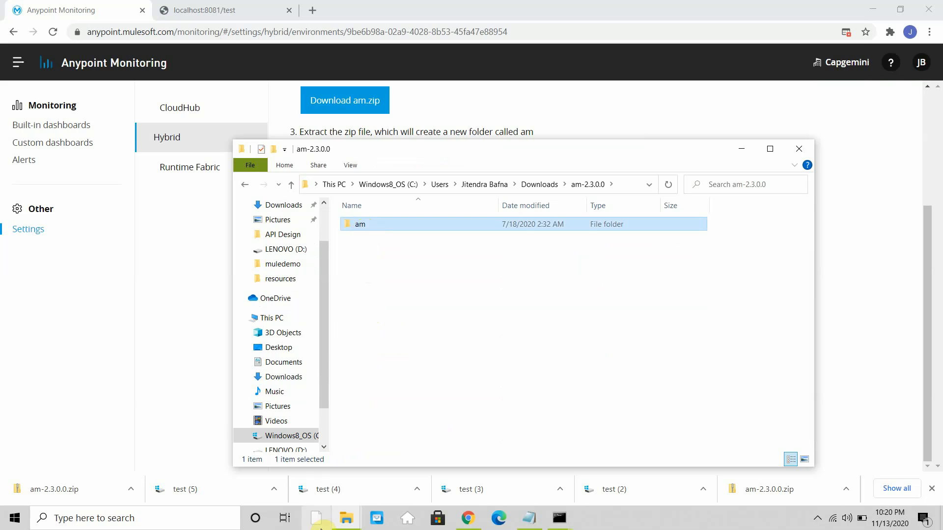
mouse_move(346, 518)
left_click(256, 473)
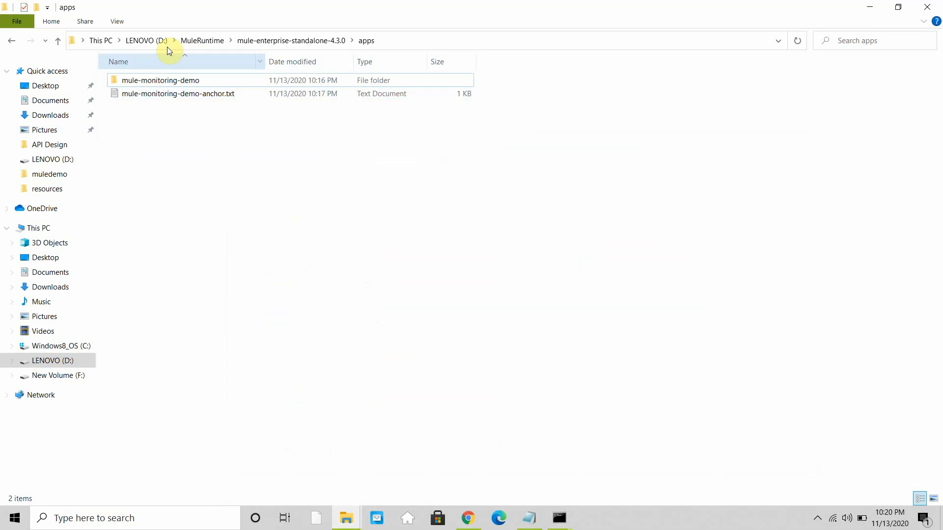
left_click(131, 41)
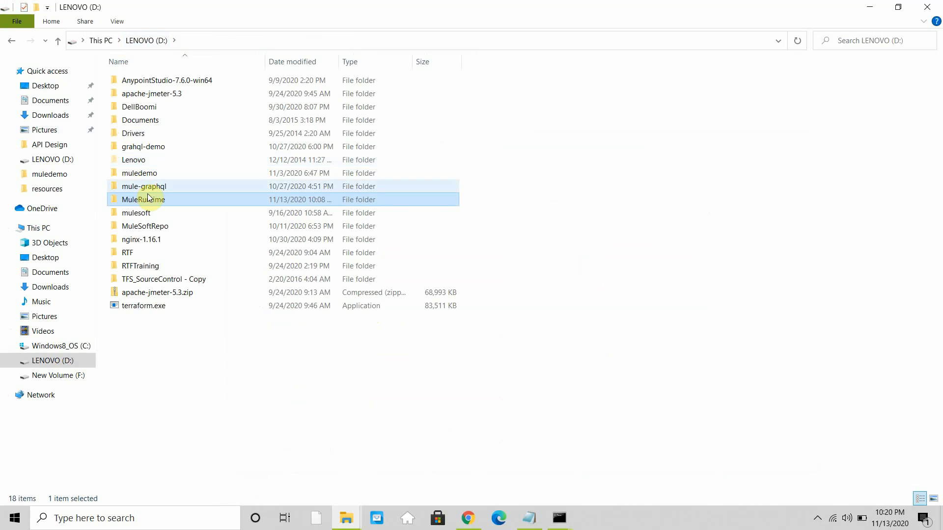
double_click(148, 199)
left_click(136, 84)
double_click(137, 84)
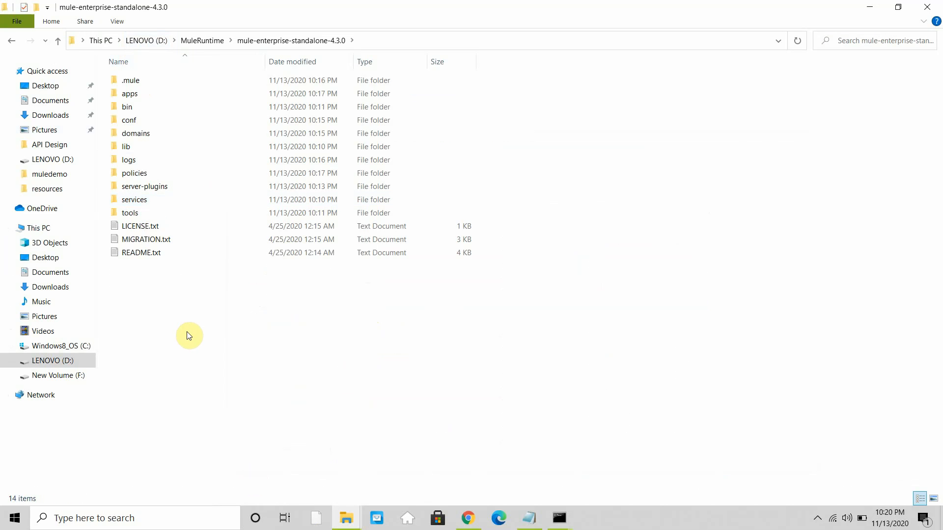
key("ctrl+v")
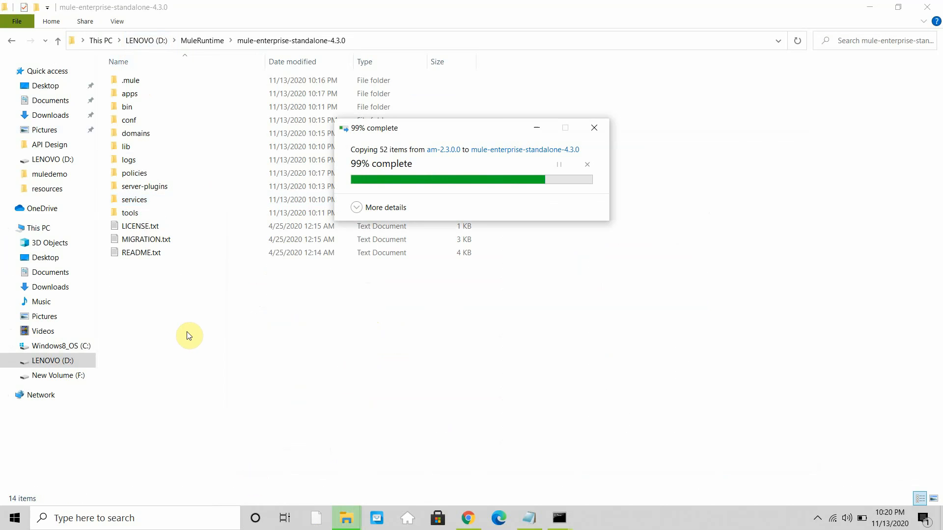
- Search Windows for PowerShell and launch Windows PowerShell ISE (x86) as administrator
left_click(468, 515)
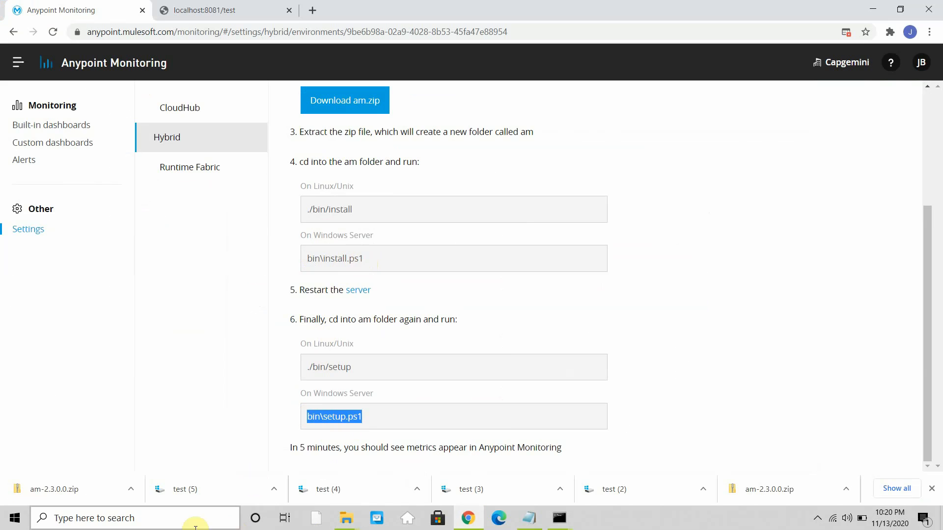
left_click(157, 524)
type("p")
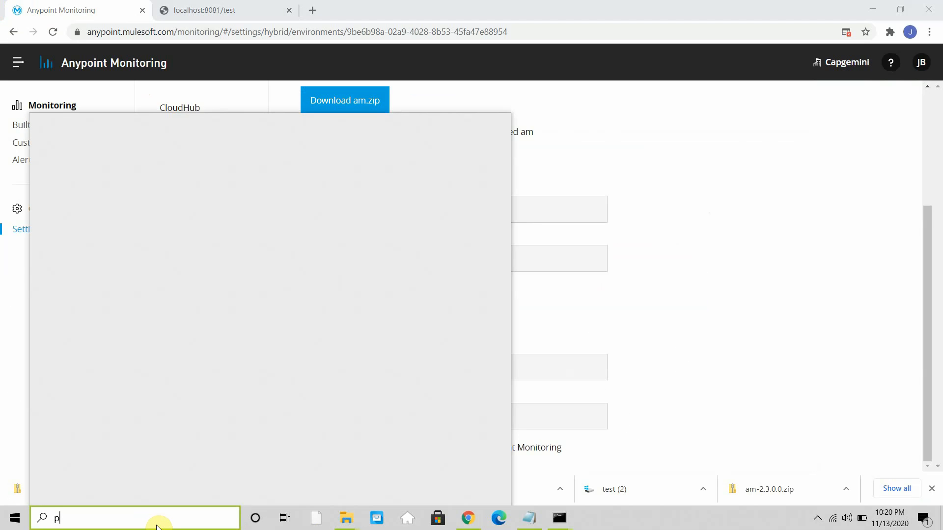
type("ower")
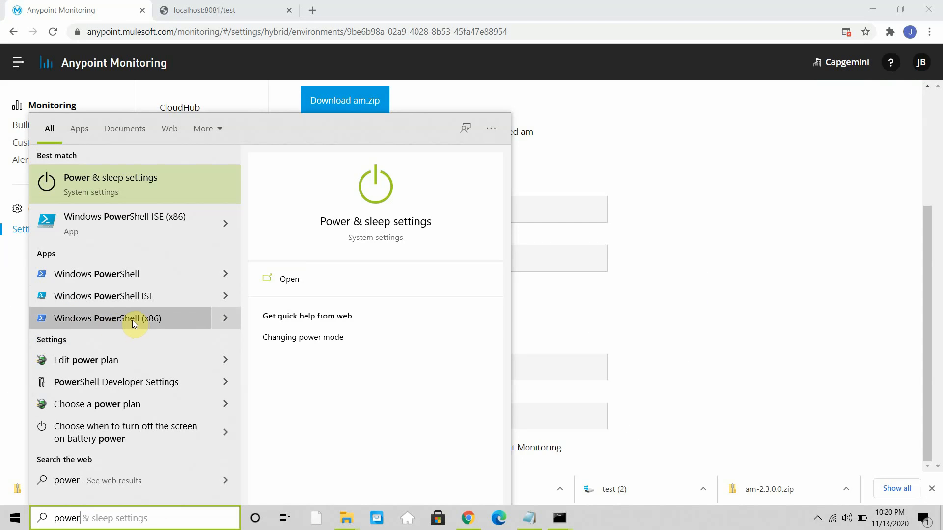
right_click(152, 217)
left_click(174, 227)
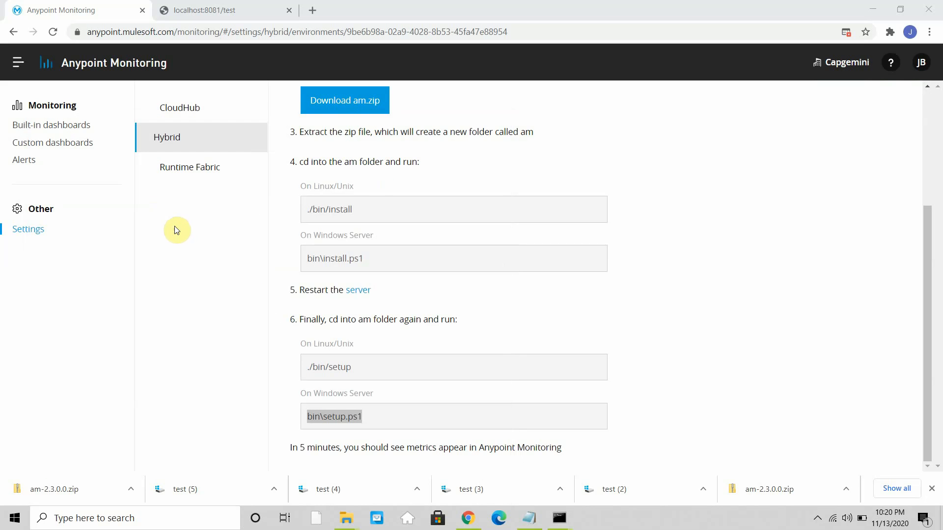
- Run the Set-ExecutionPolicy Unrestricted command copied from the Notepad note in PowerShell ISE and accept the policy change for all
left_click(525, 521)
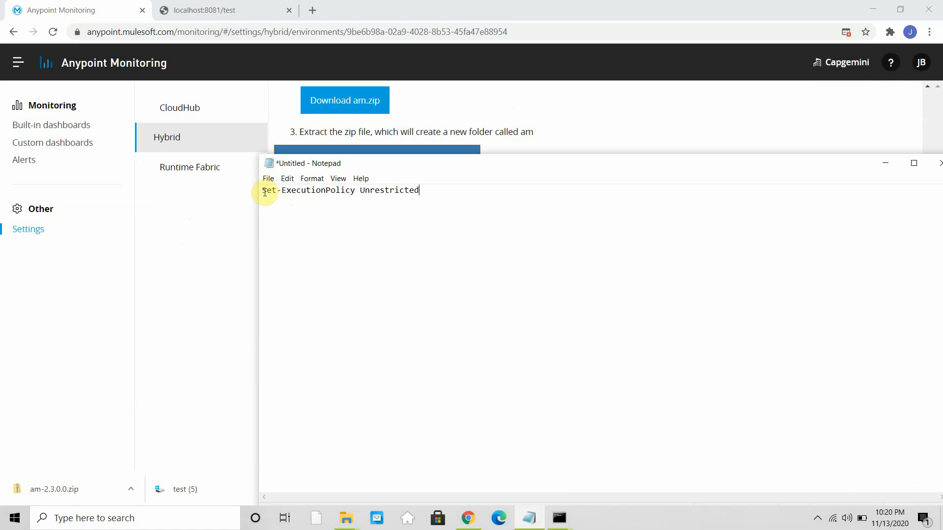
left_click_drag(263, 190, 424, 191)
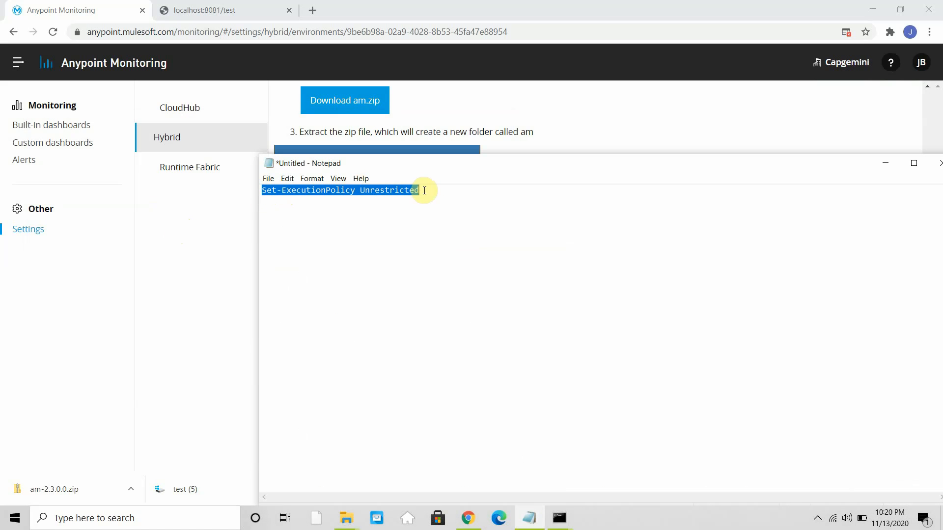
right_click(396, 192)
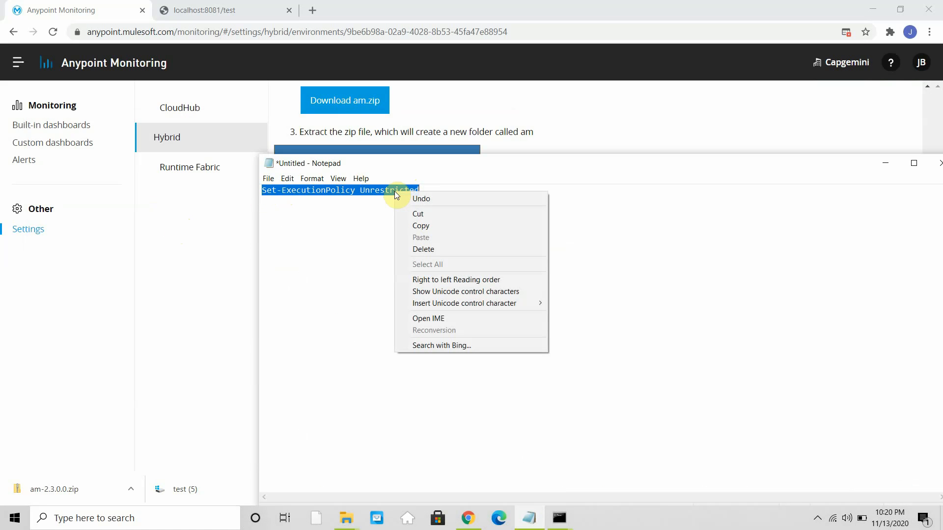
left_click(413, 229)
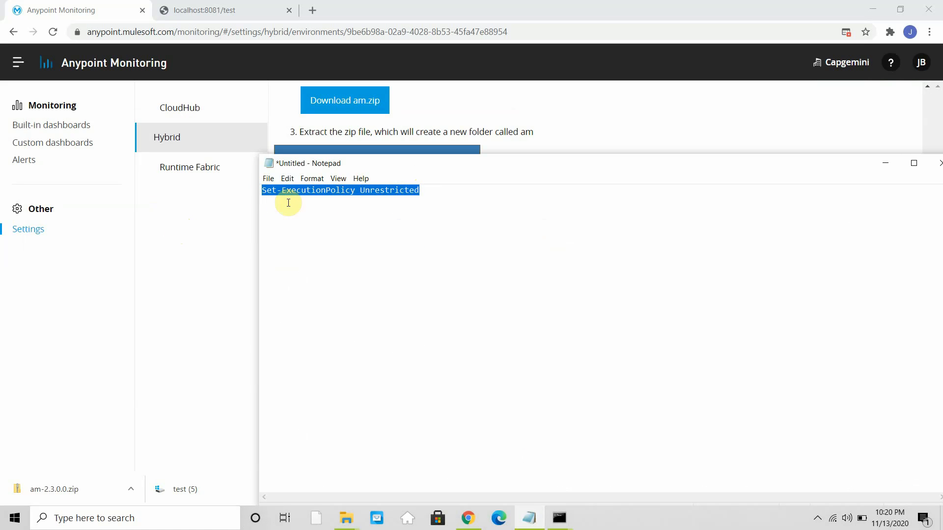
left_click(887, 166)
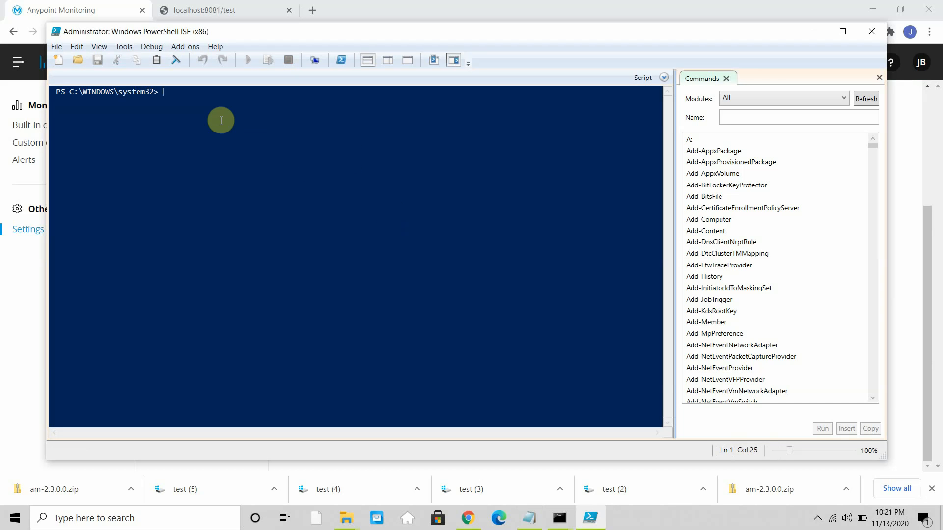
right_click(221, 121)
left_click(258, 157)
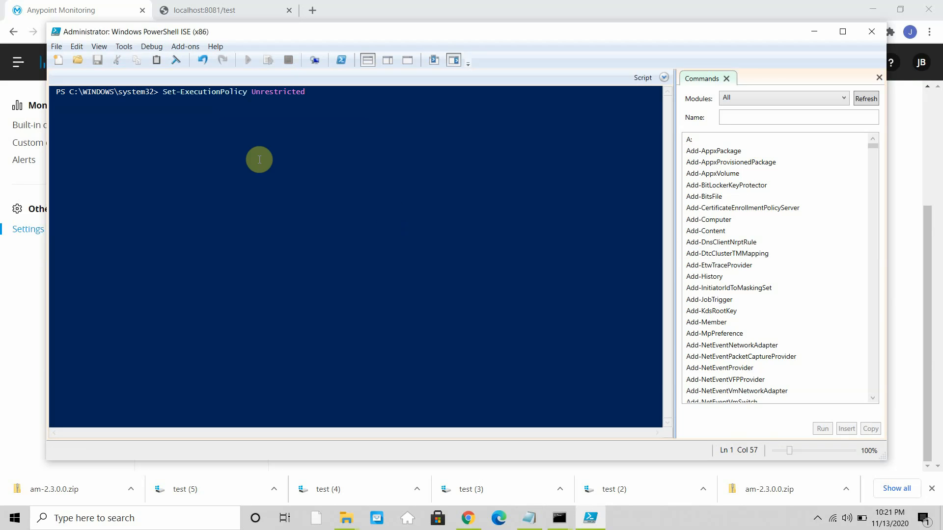
key("Return")
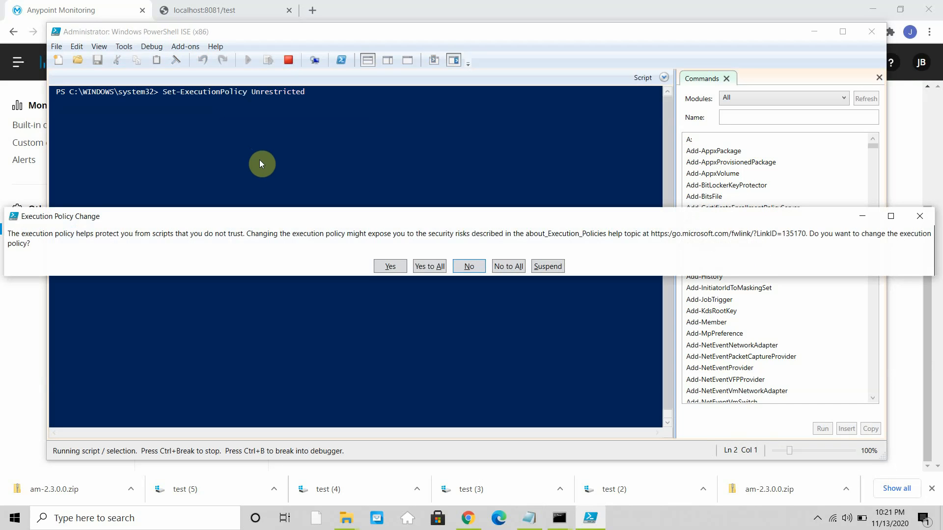
left_click(387, 266)
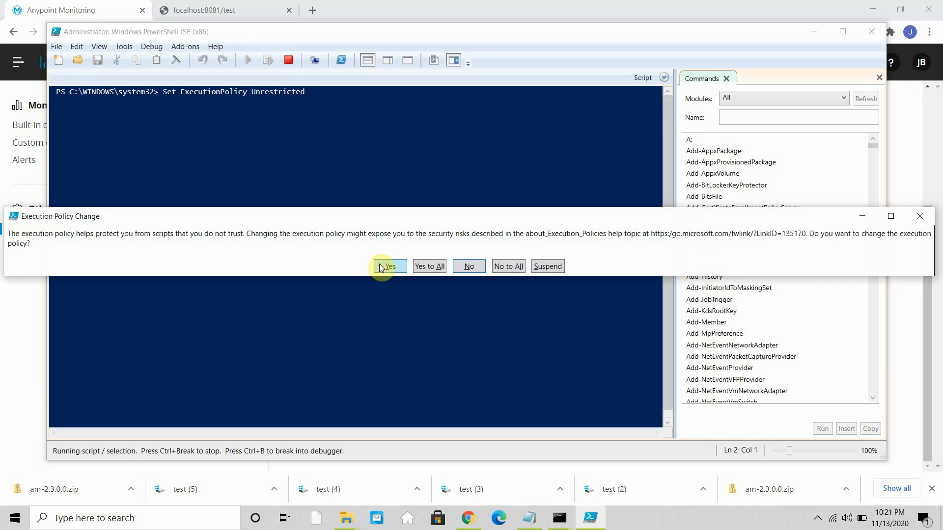
left_click(427, 270)
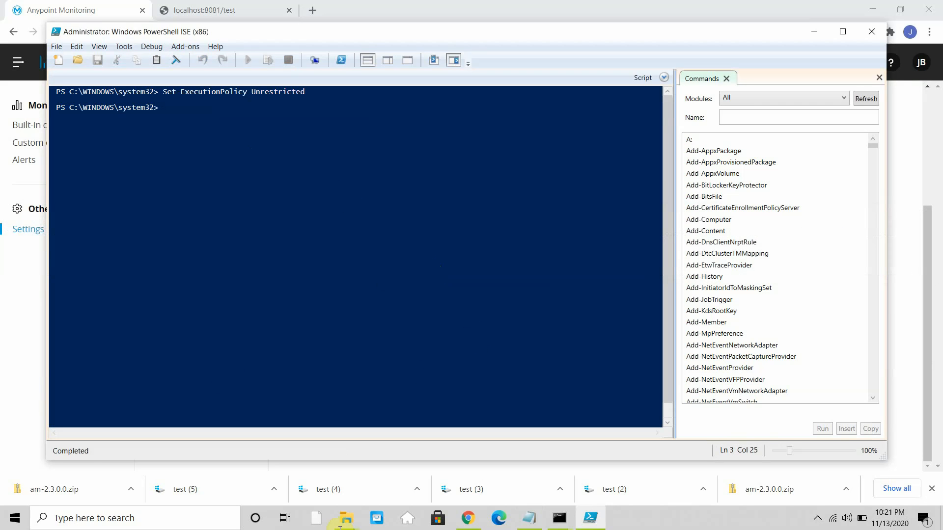
- Copy the path of the am\bin folder from File Explorer and change PowerShell's directory to D:\MuleRuntime\mule-enterprise-standalone-4.3.0\am\bin
mouse_move(351, 521)
left_click(259, 480)
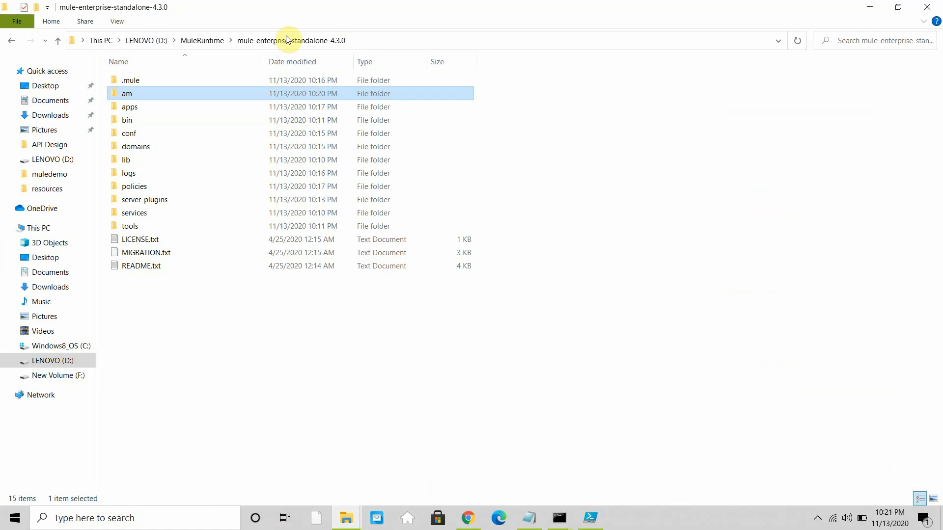
double_click(135, 95)
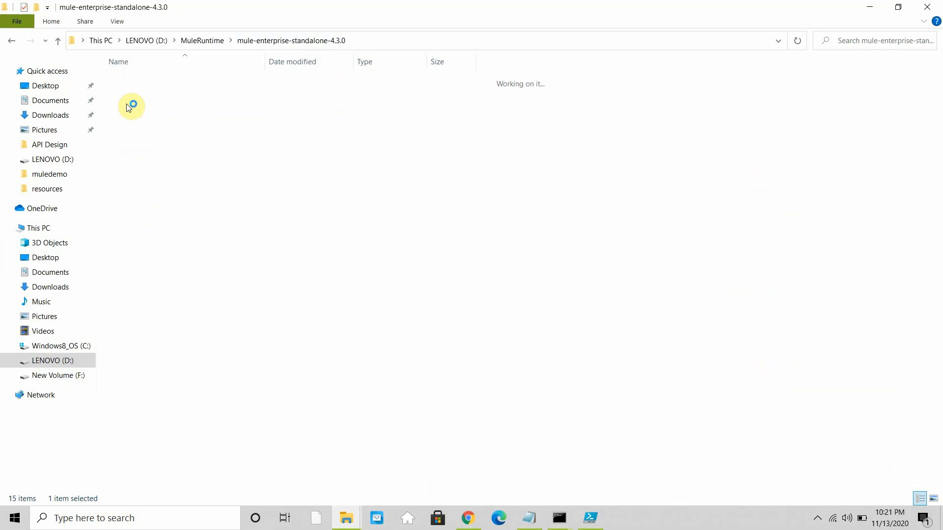
double_click(126, 82)
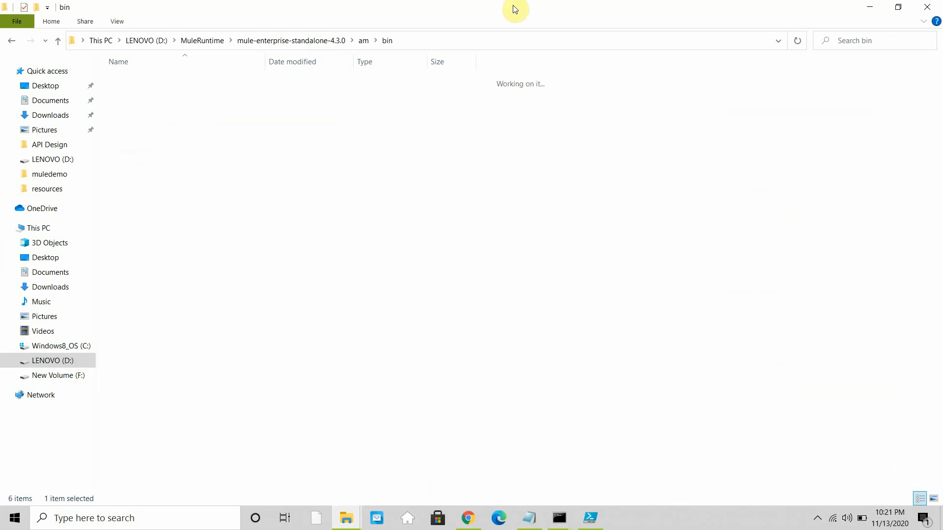
left_click(470, 37)
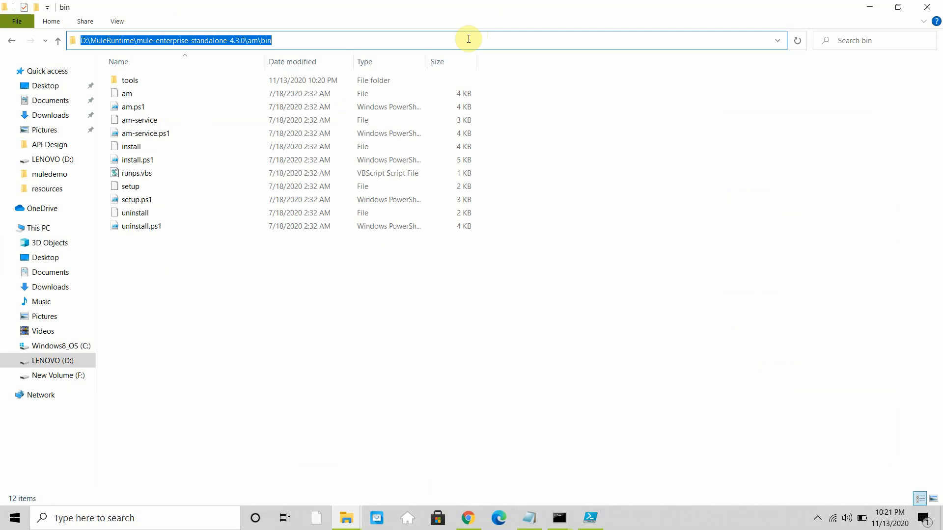
left_click(590, 518)
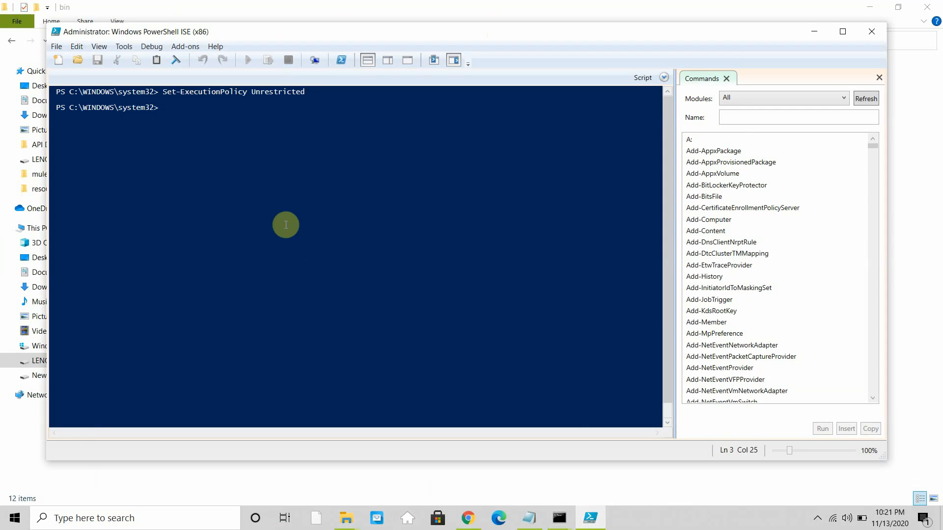
type("cd")
right_click(255, 133)
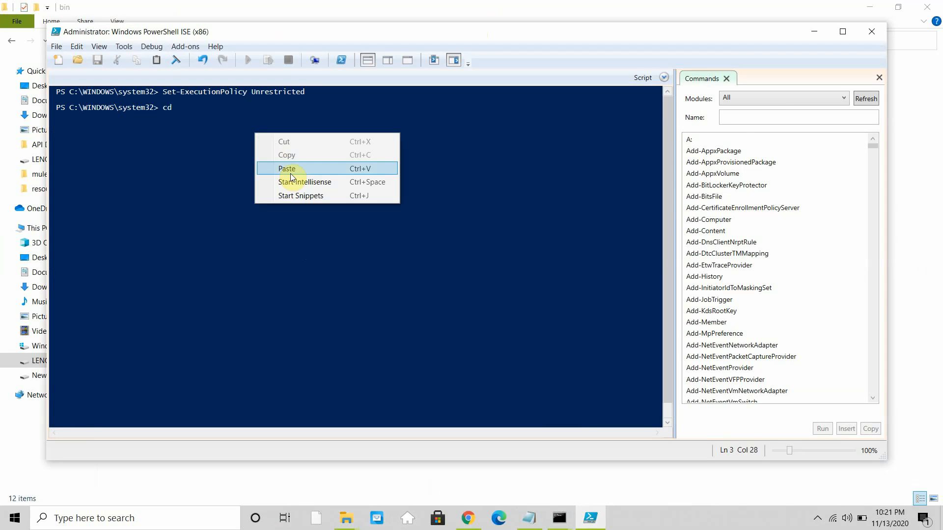
left_click(288, 169)
key("Return")
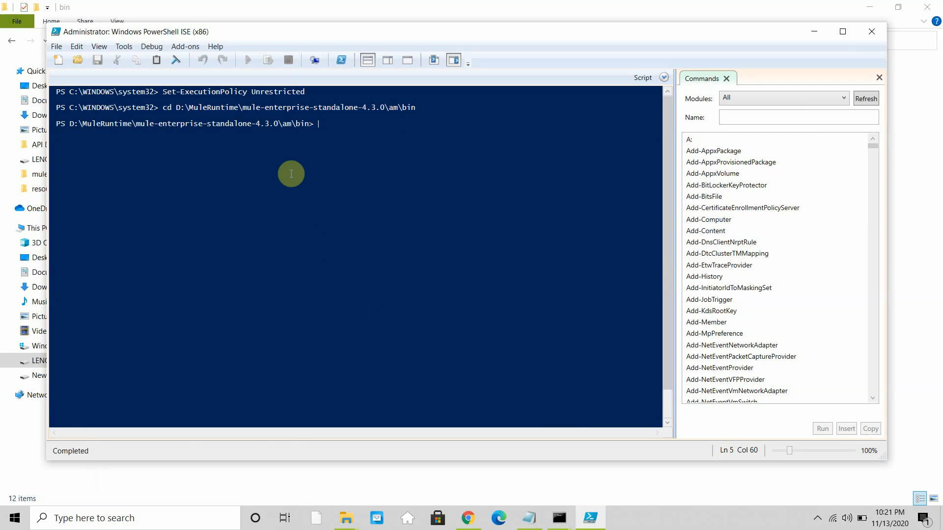
- Run the .\install script in am\bin and answer y to using monitoring as a service
type("in")
key("Tab")
key("Return")
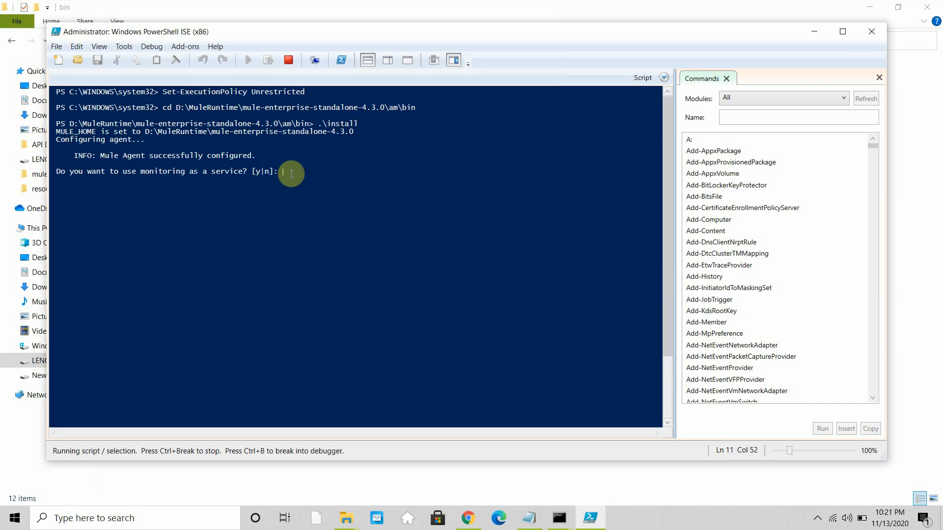
type("y")
key("Return")
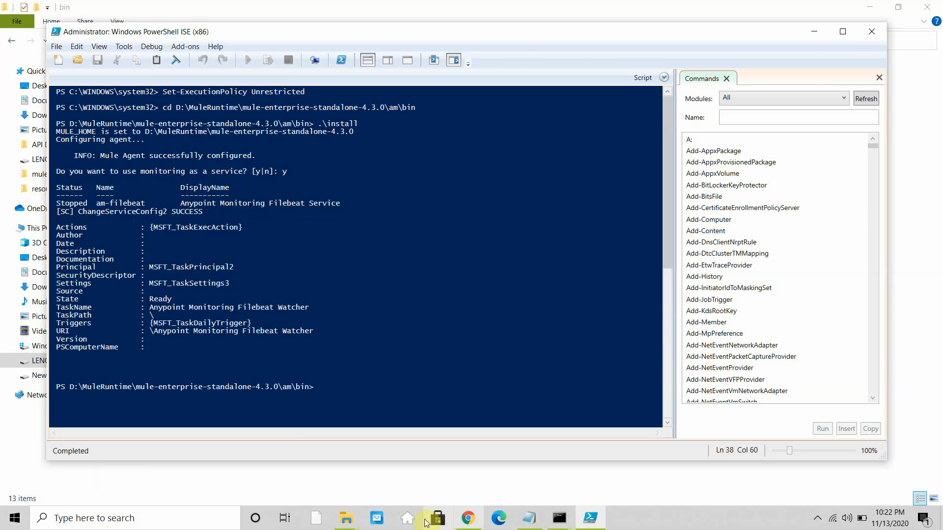
- Switch to Anypoint in Chrome and open the registered server's management page from the Production servers in Runtime Manager
left_click(460, 524)
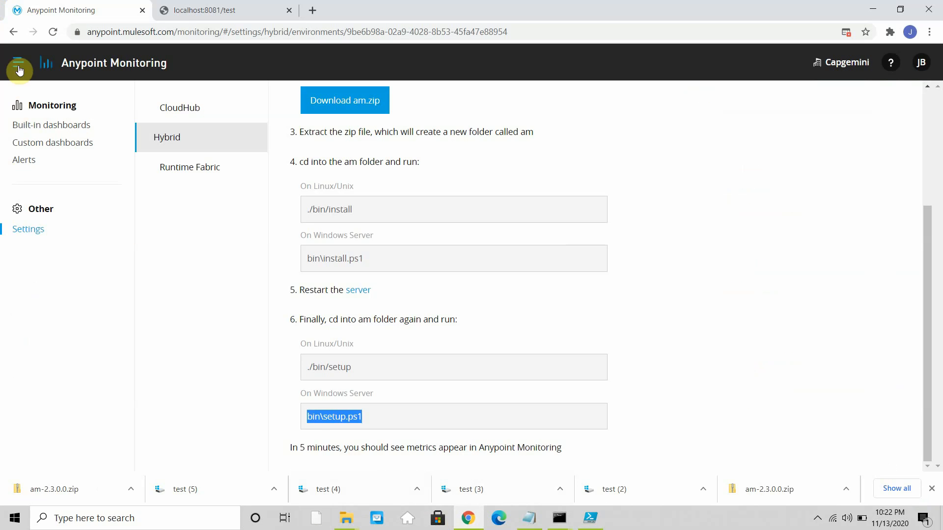
left_click(18, 66)
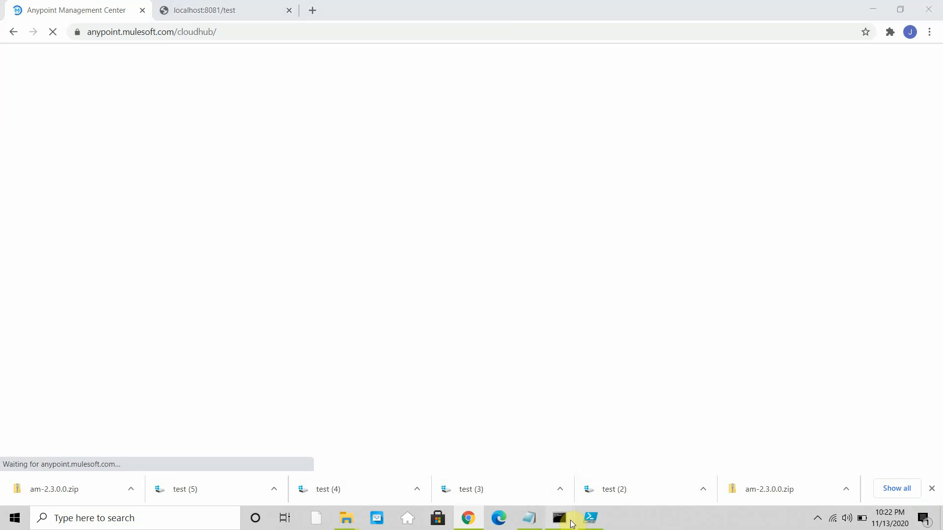
mouse_move(560, 517)
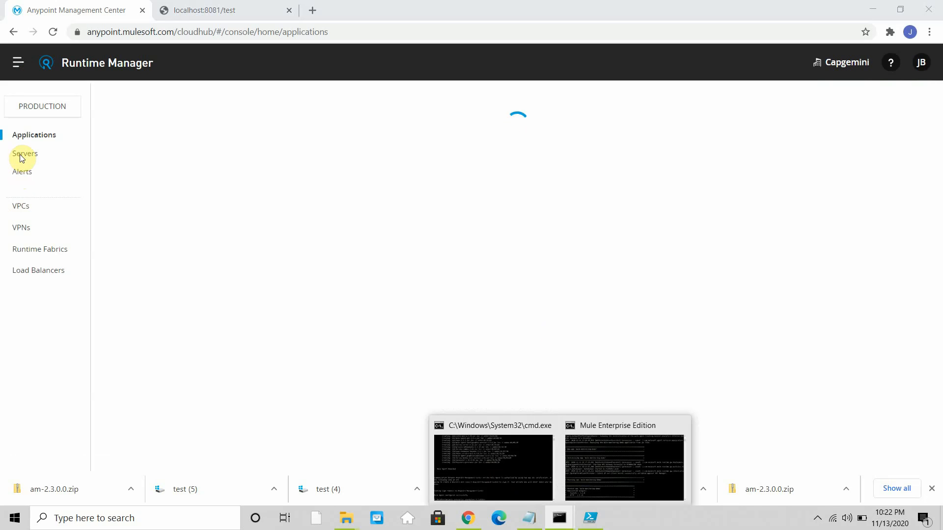
left_click(21, 156)
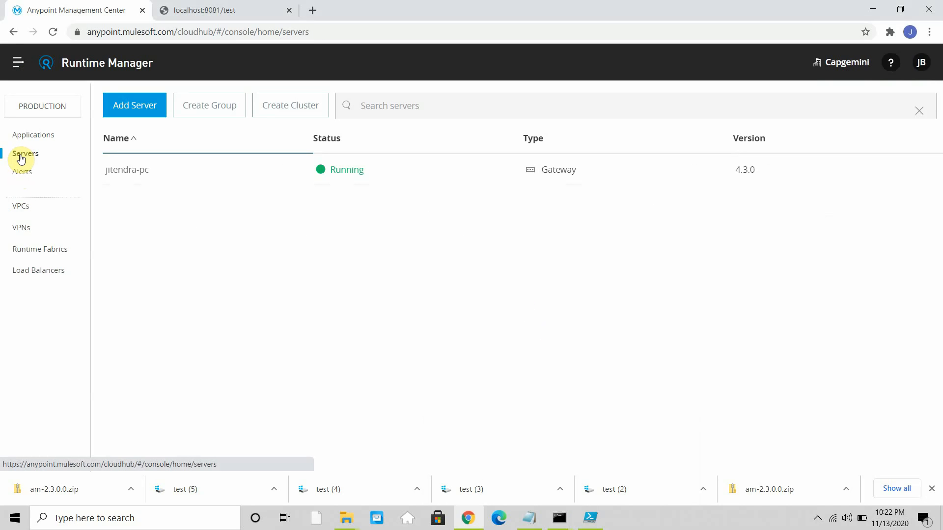
left_click(434, 183)
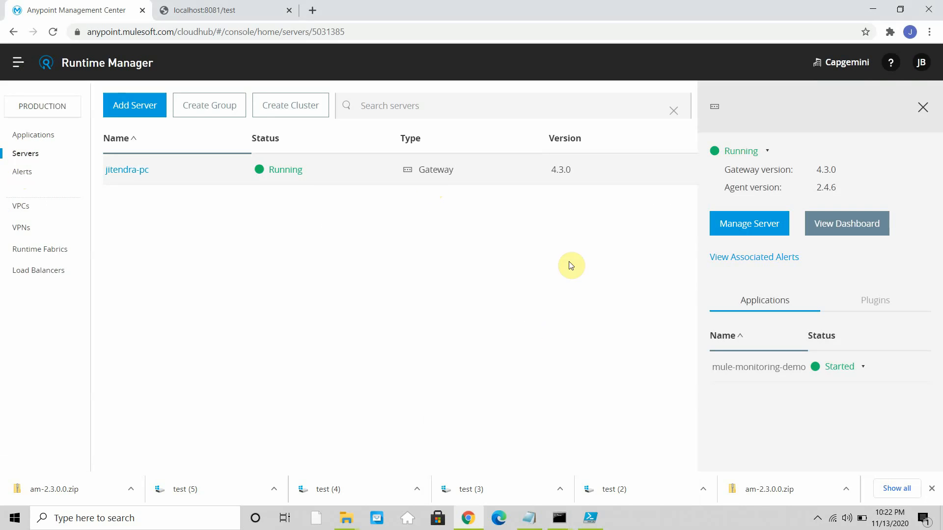
left_click(775, 228)
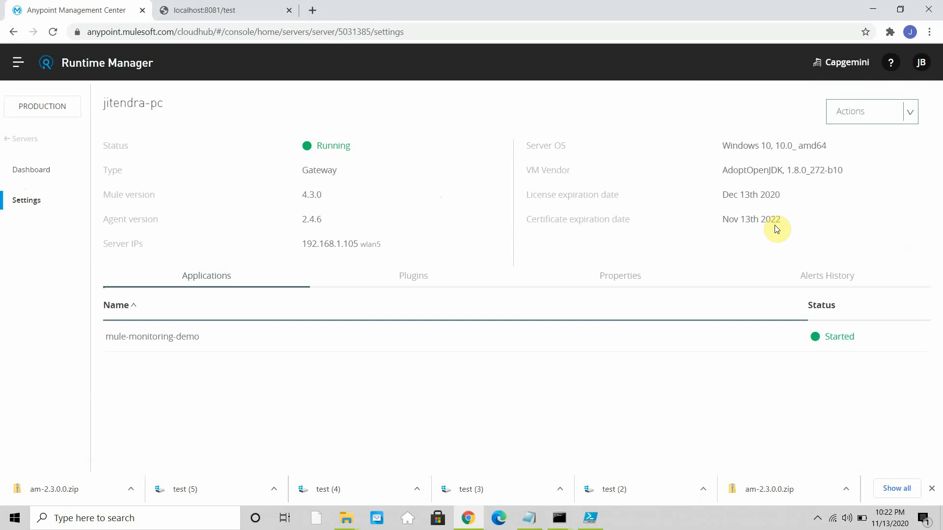
- Restart the registered server from its Runtime Manager page, confirming the restart
left_click(910, 118)
left_click(850, 160)
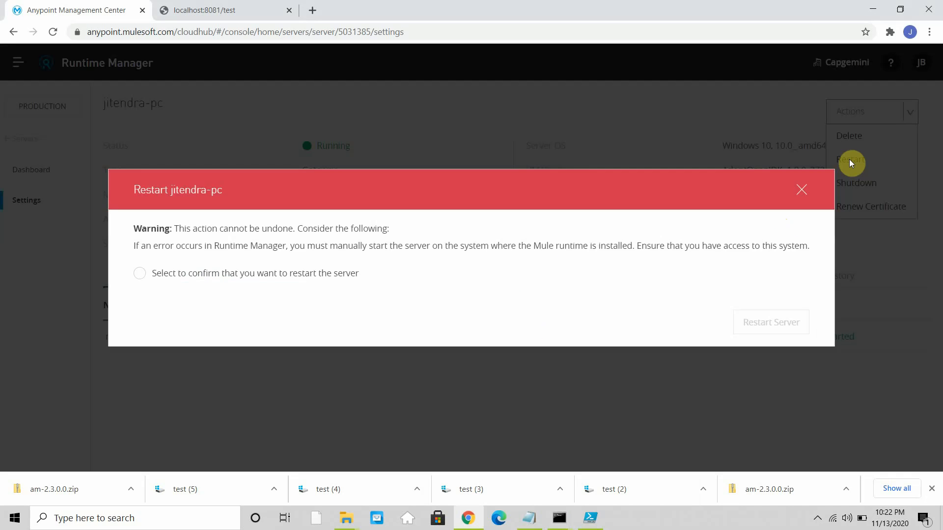
left_click(139, 274)
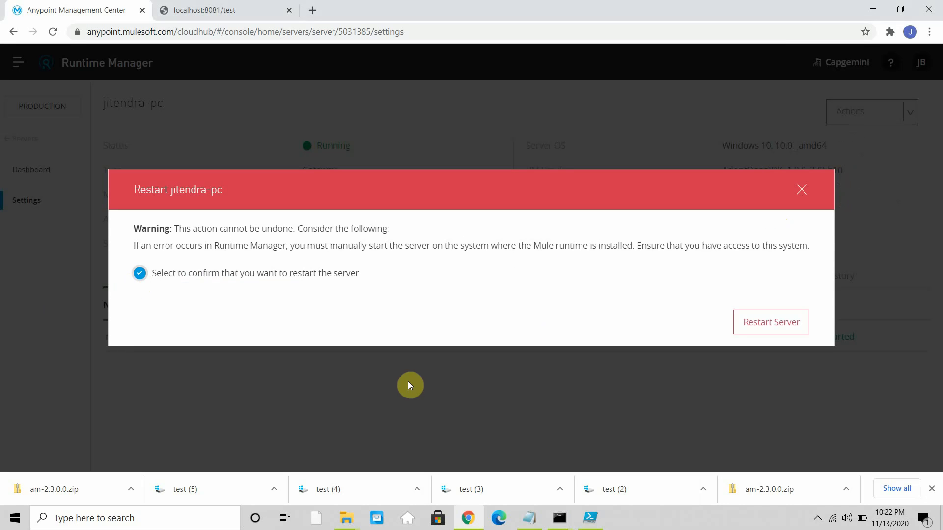
left_click(735, 326)
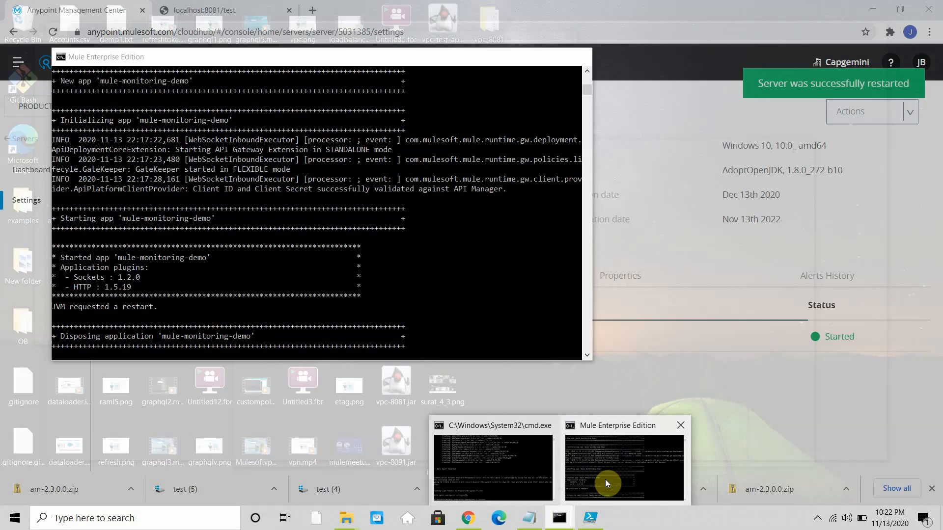
- Check the server's restart in the Mule Enterprise Edition console and return to its Runtime Manager page in Chrome
left_click(604, 479)
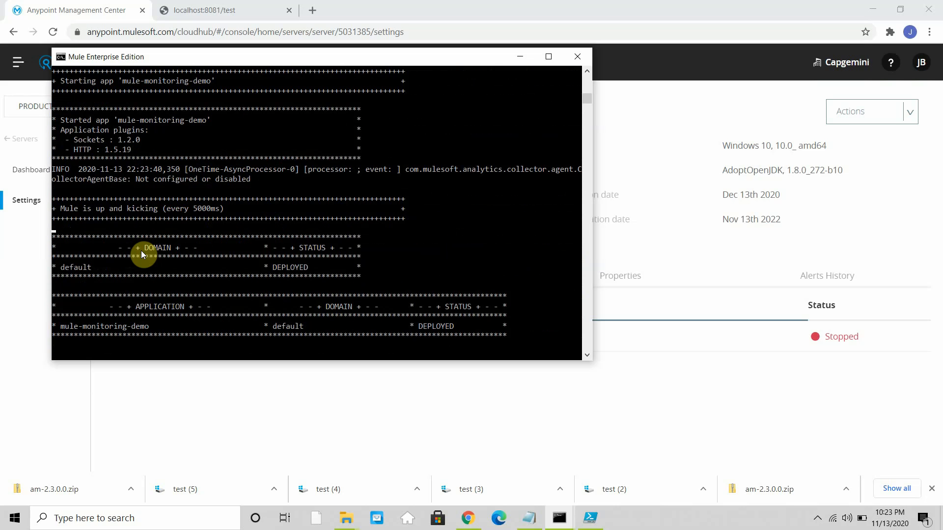
left_click(590, 518)
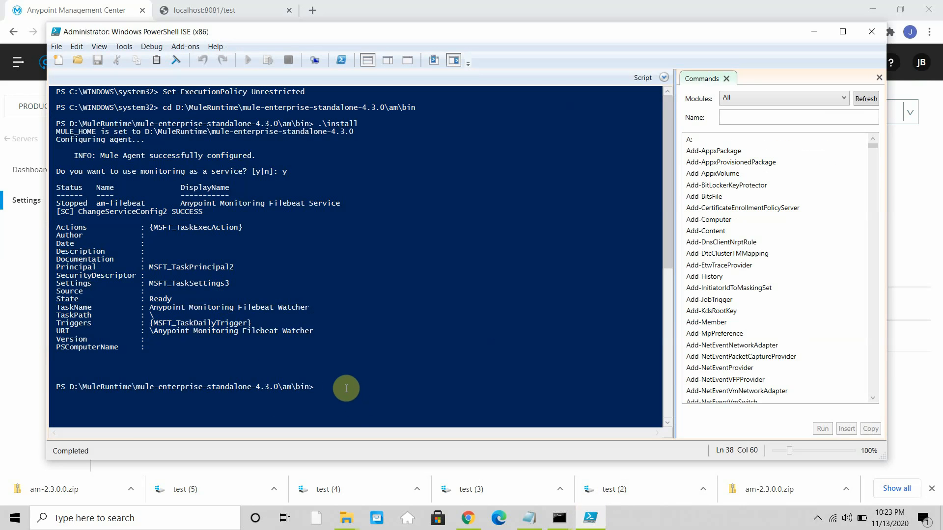
left_click(468, 518)
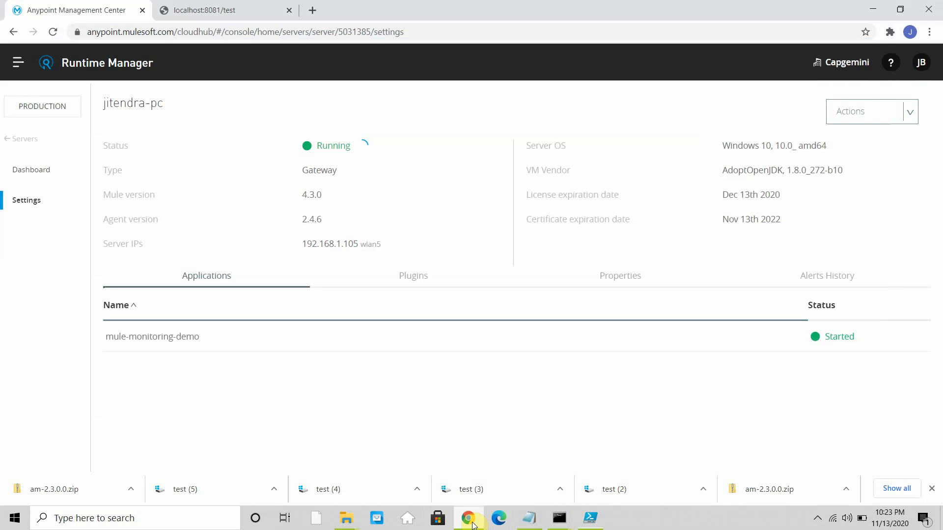
- Open the hybrid settings in Anypoint Monitoring and read the final setup instruction for Windows Server
left_click(25, 73)
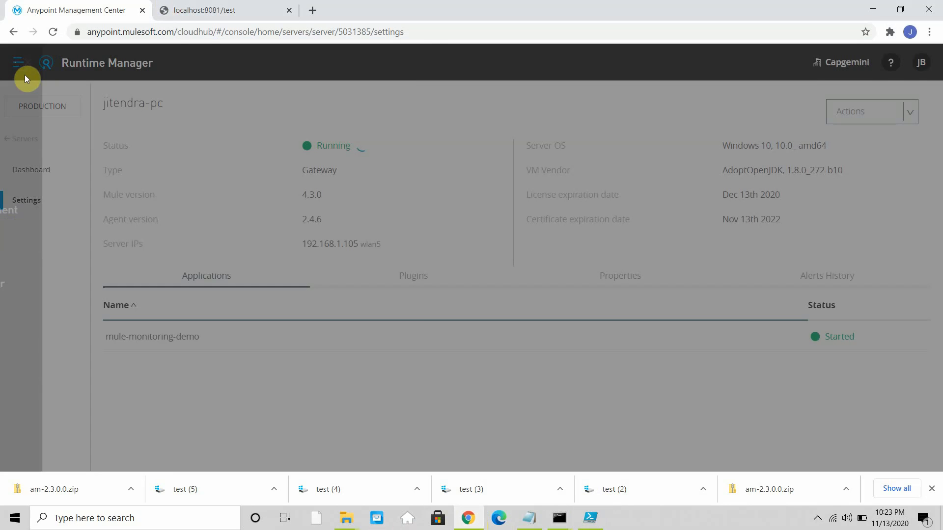
left_click(93, 360)
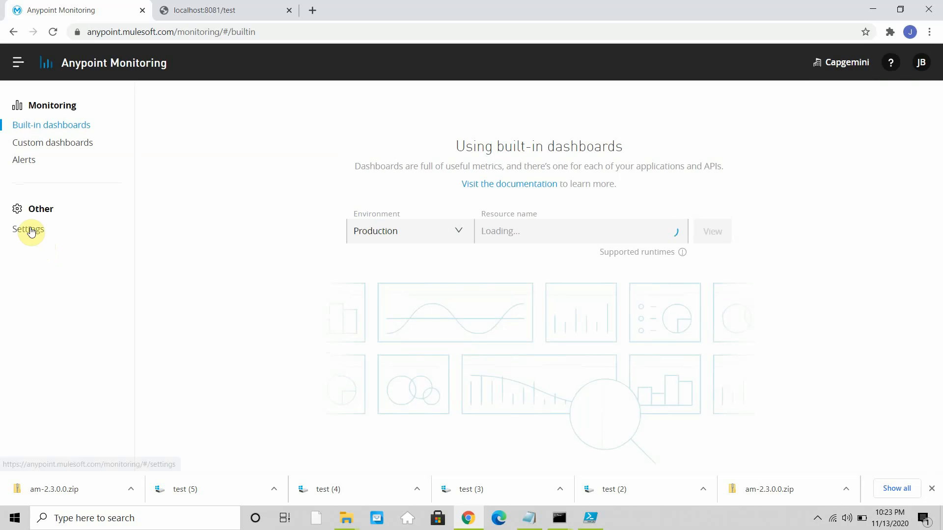
left_click(31, 230)
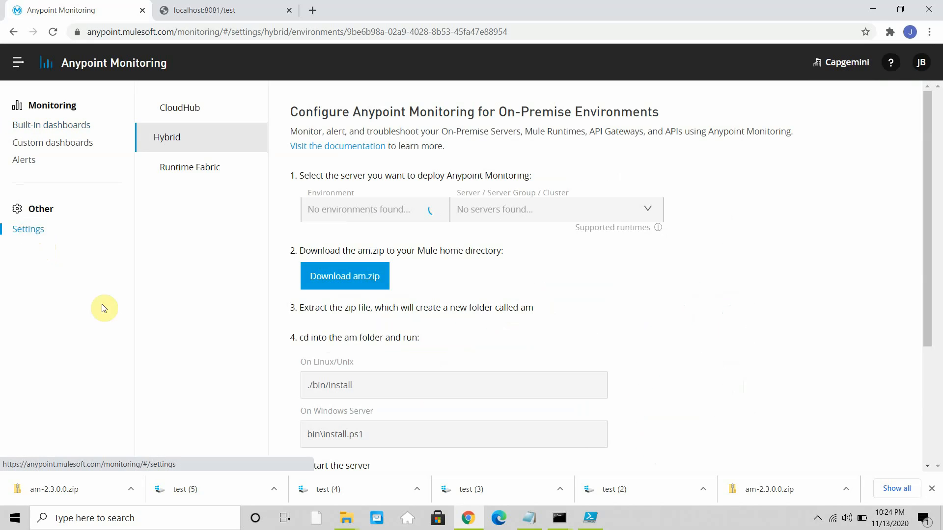
scroll(366, 366, "down", 4)
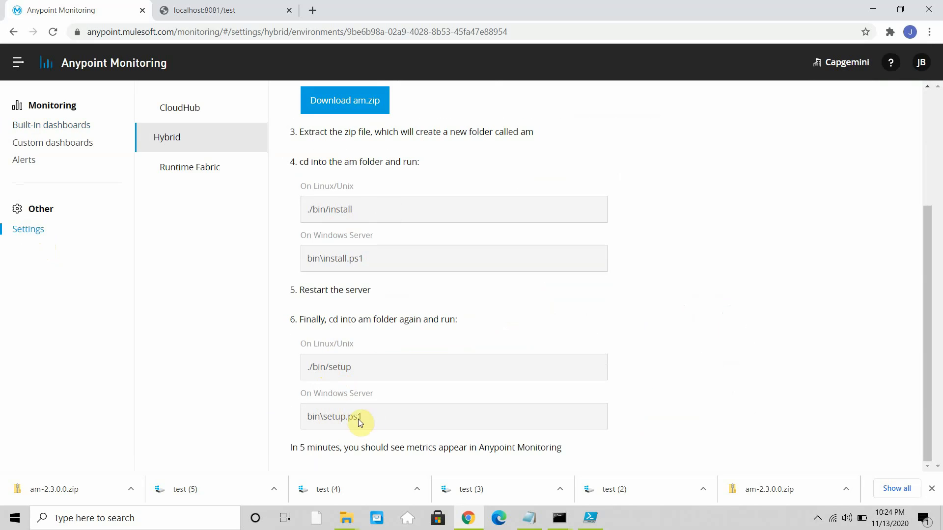
- Switch to PowerShell and run the .\setup script in am\bin
left_click(590, 518)
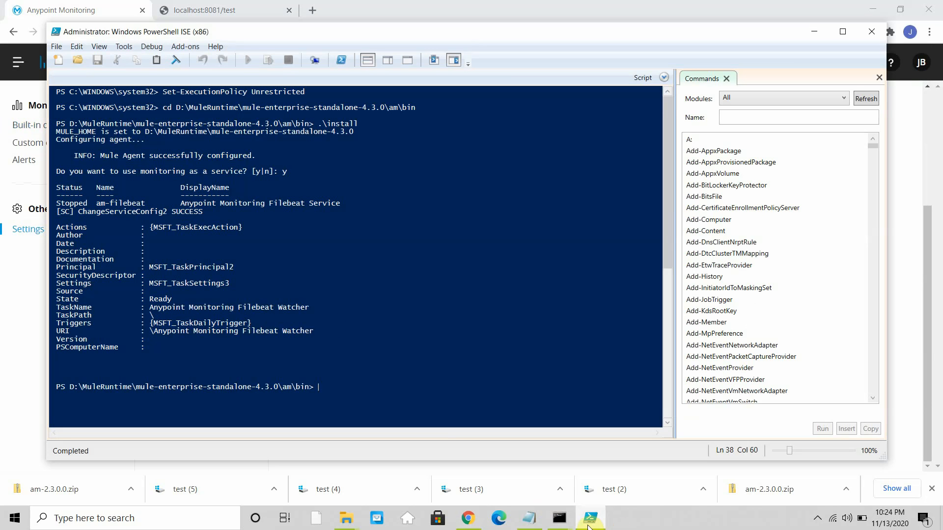
type(".\\setup")
key("Return")
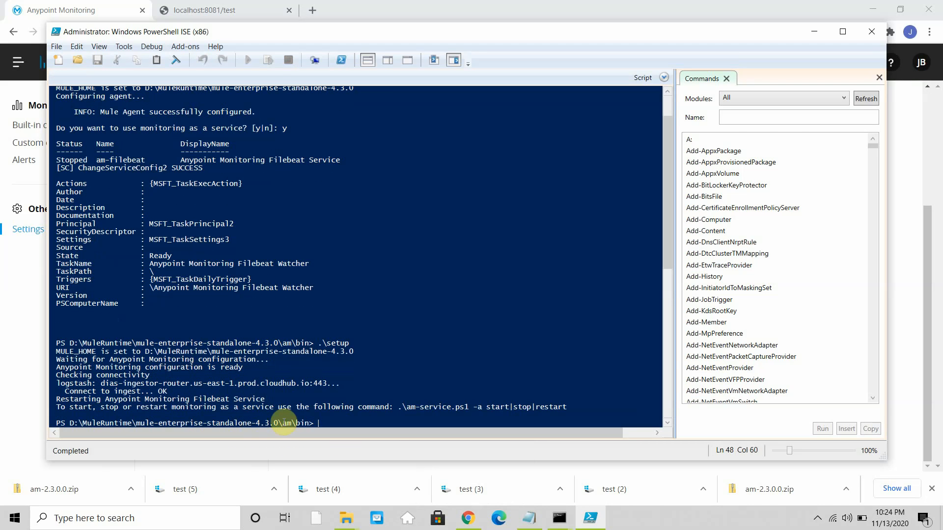
- Return to Chrome, open Anypoint Monitoring's built-in dashboards and check the resources offered for the Production environment
left_click(466, 519)
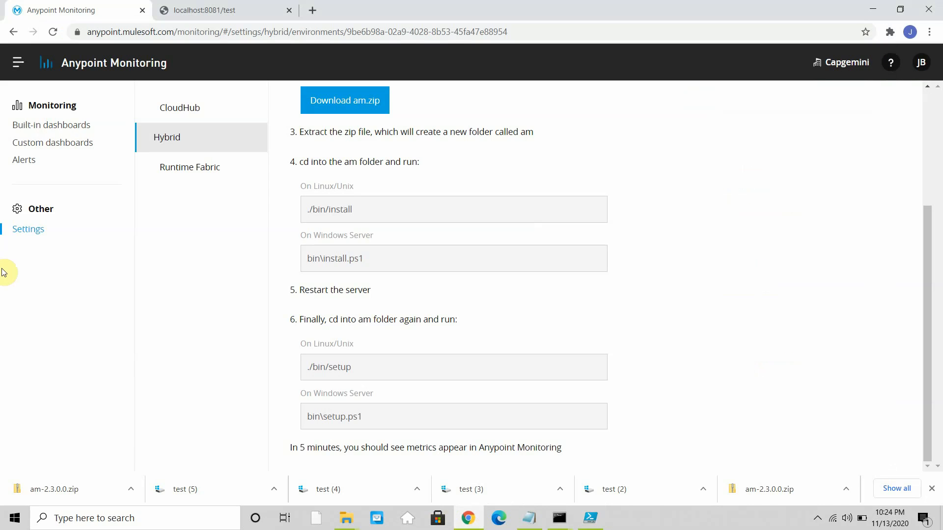
left_click(19, 63)
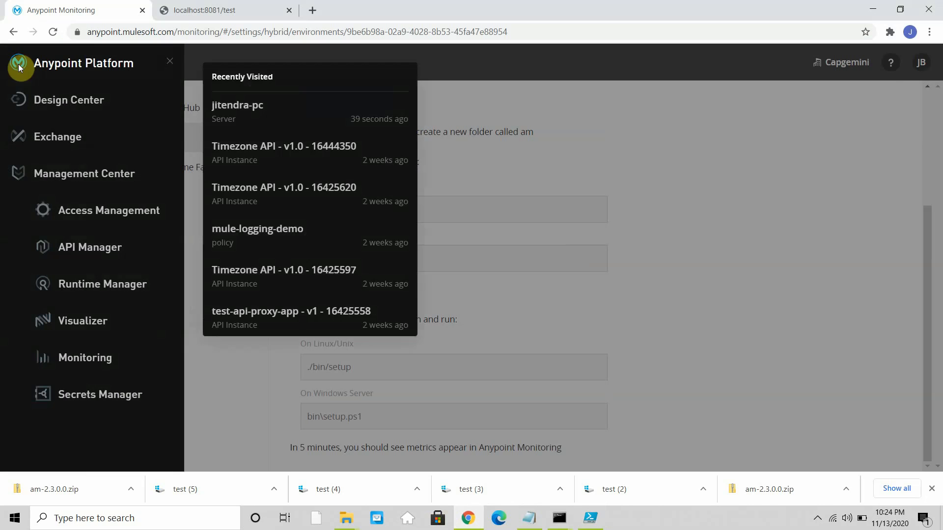
left_click(84, 355)
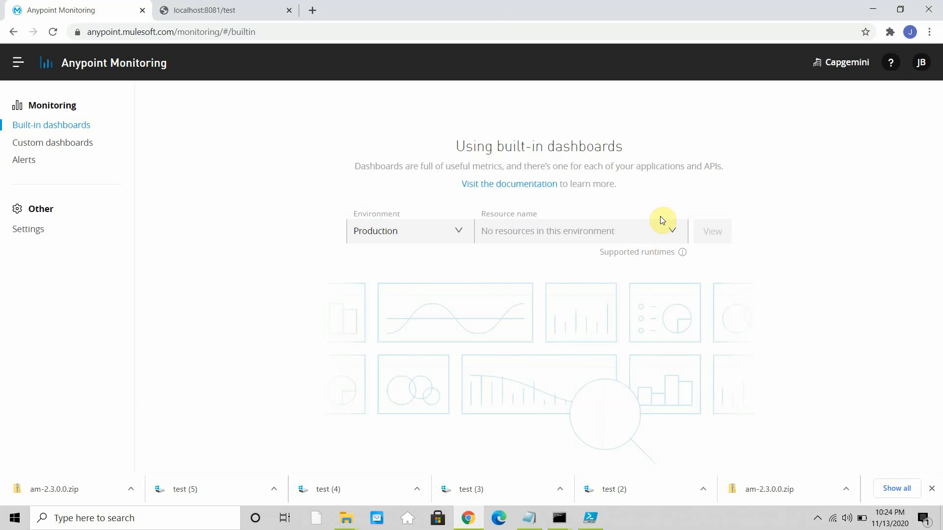
left_click(571, 235)
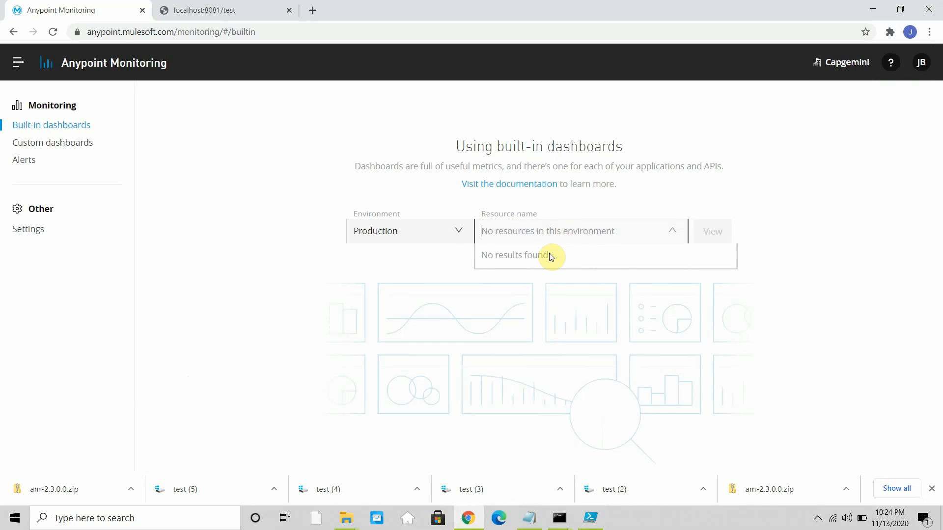
left_click(275, 158)
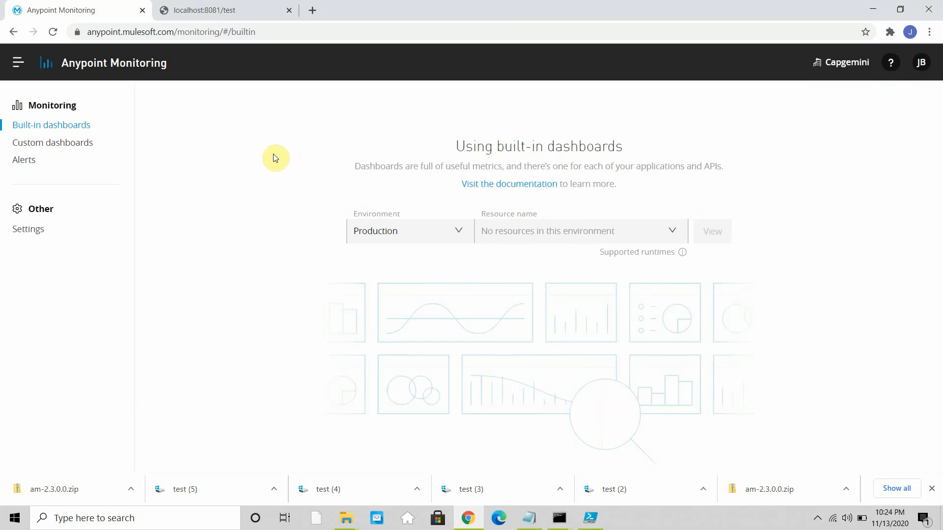
- Sign out of Anypoint Platform and sign back in with the account username and password
left_click(921, 64)
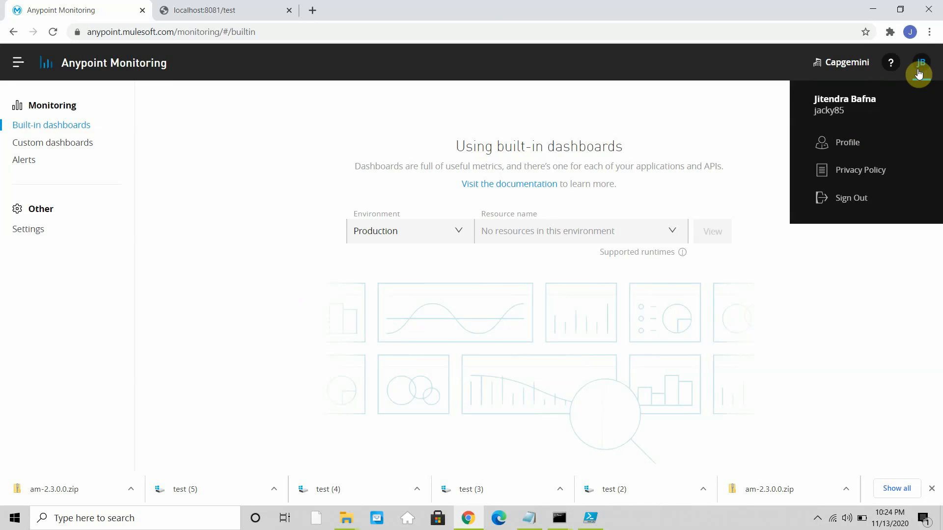
left_click(859, 198)
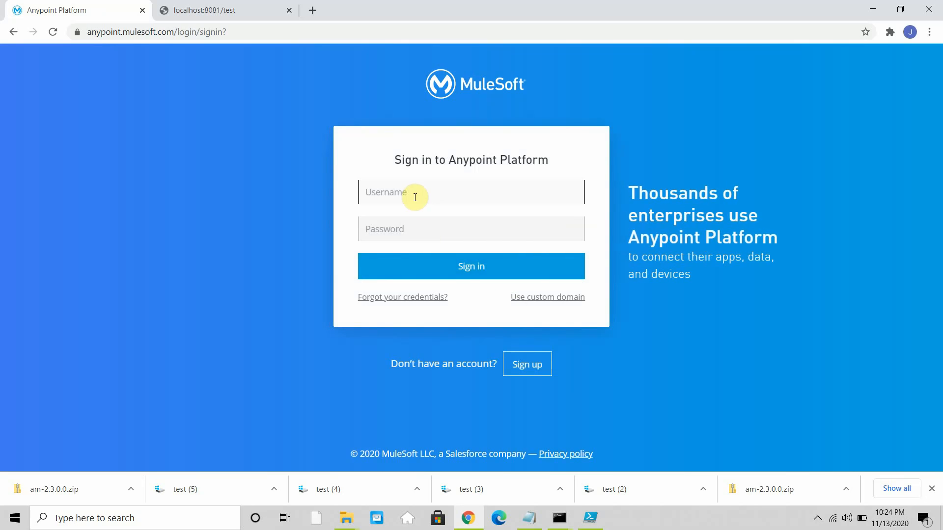
left_click(415, 196)
type("jacky85")
key("Tab")
type("•••••••")
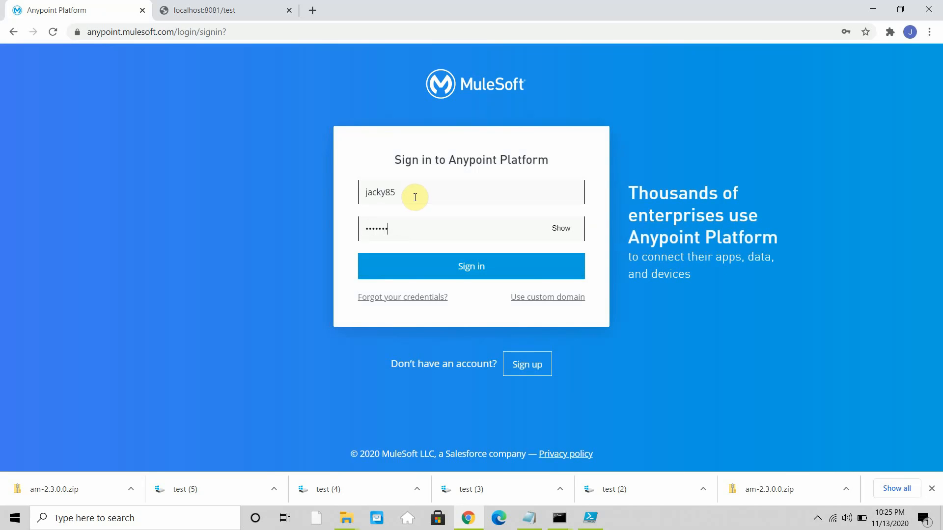
type("•••")
key("Return")
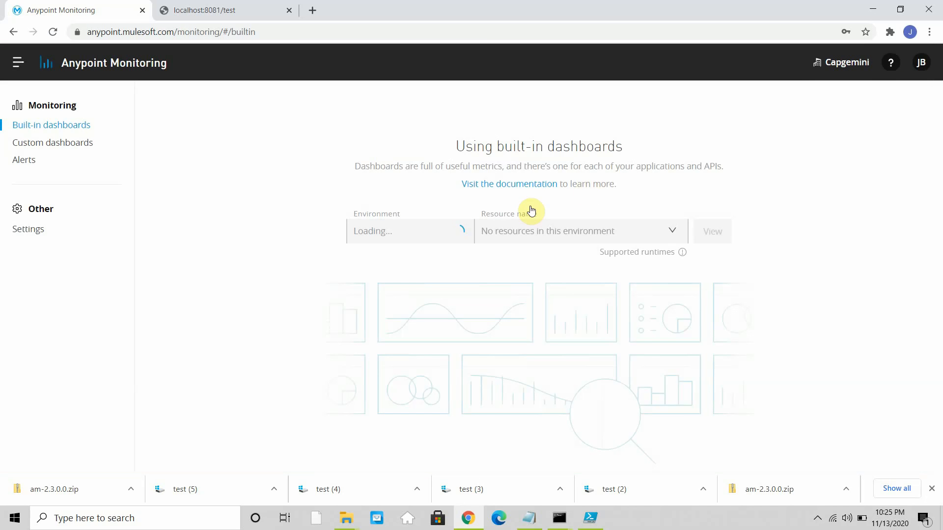
- Recheck the resource names available for Production in the built-in dashboards after signing back in
left_click(582, 235)
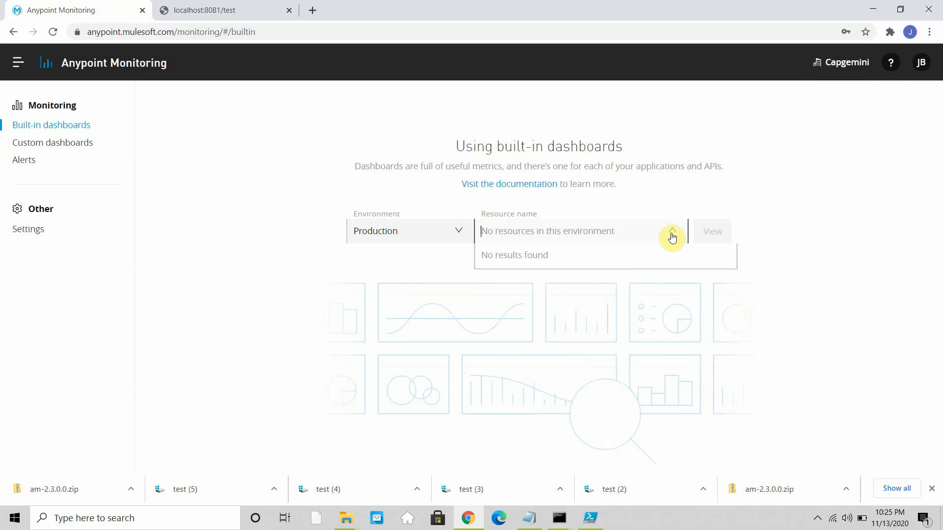
left_click(304, 295)
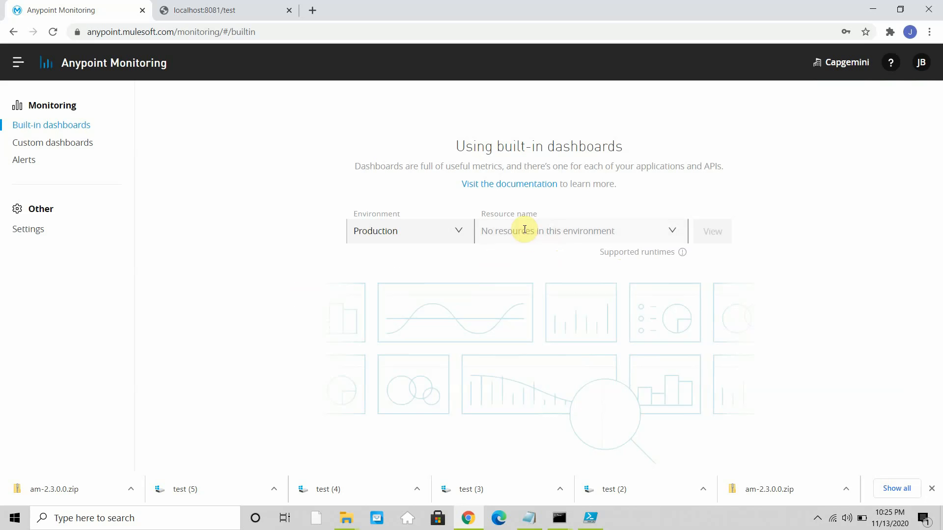
left_click(543, 234)
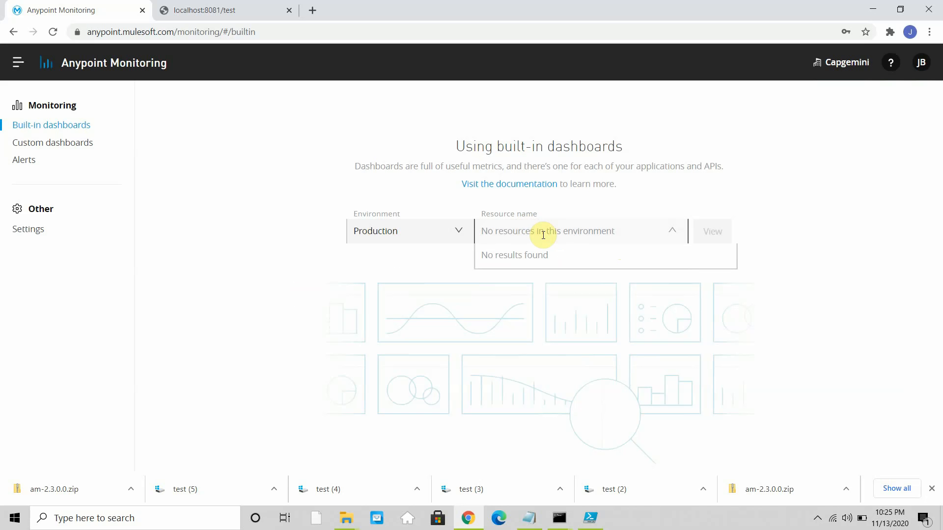
left_click(18, 62)
- Send several repeated requests to localhost:8081/test in the other browser tab to generate traffic
left_click(179, 9)
left_click(185, 33)
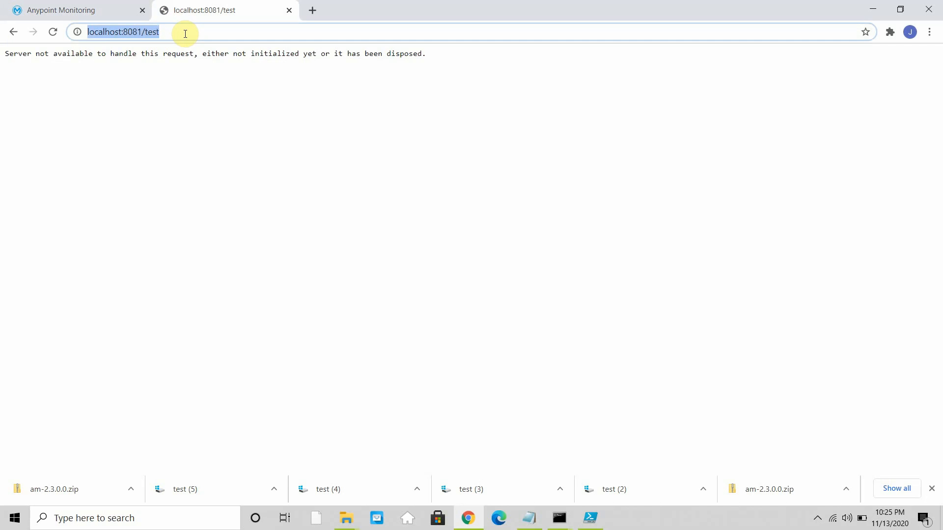
key("Return")
left_click(185, 32)
key("Return")
left_click(185, 33)
key("Return")
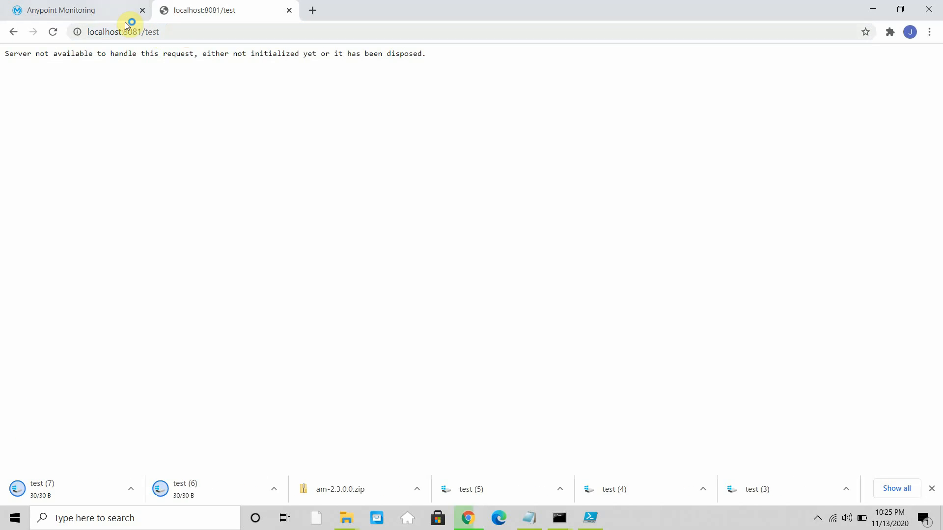
left_click(185, 33)
key("Return")
left_click(194, 35)
key("Return")
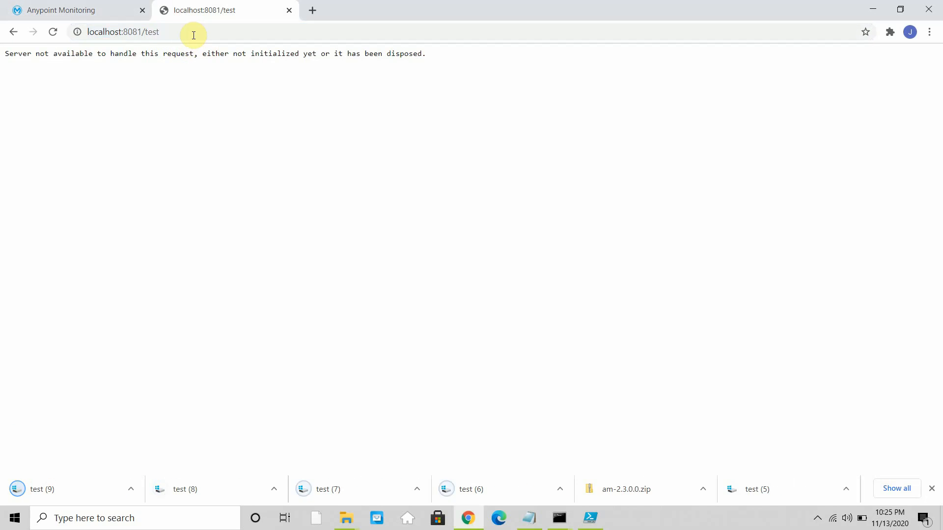
- Go back to the Anypoint Monitoring tab and close the platform navigation to show the Production resource selection
key("ctrl+Tab")
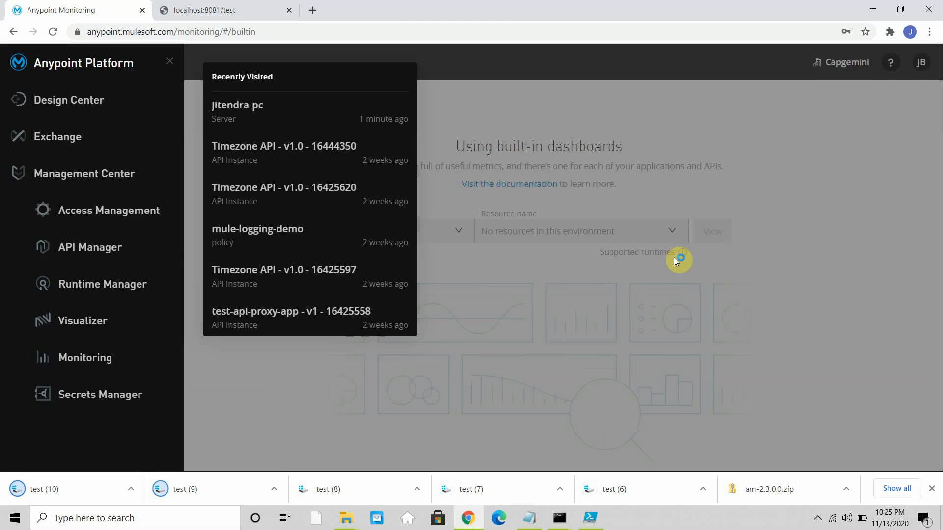
left_click(670, 238)
left_click(671, 237)
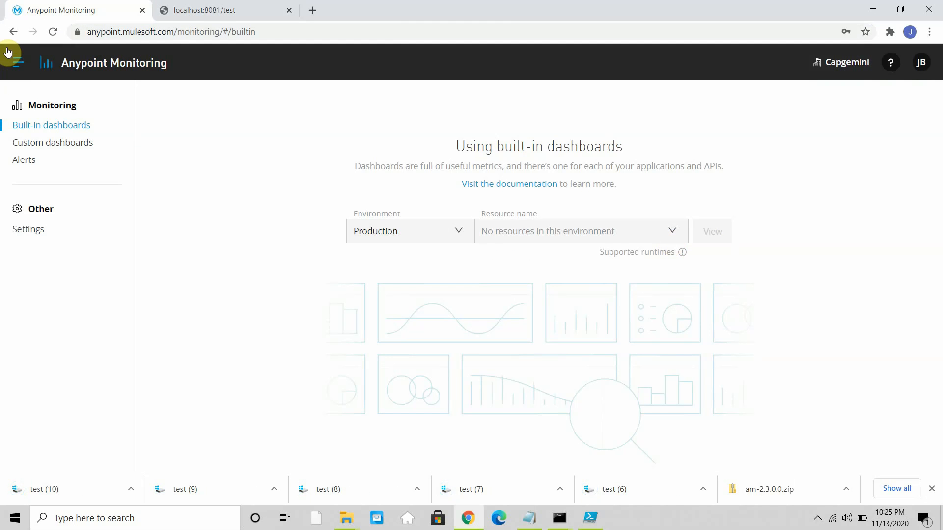
- Open Runtime Manager from the Anypoint Platform navigation
left_click(6, 66)
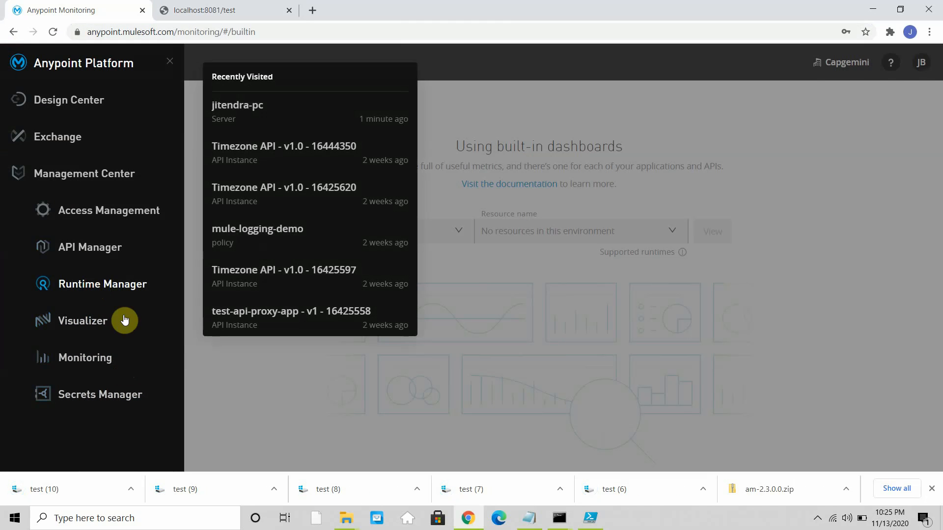
left_click(559, 517)
mouse_move(492, 480)
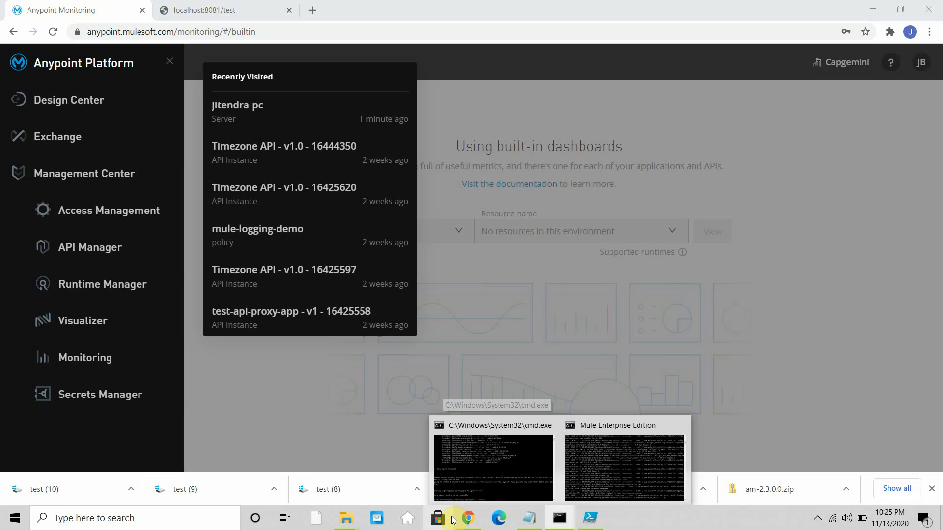
left_click(465, 522)
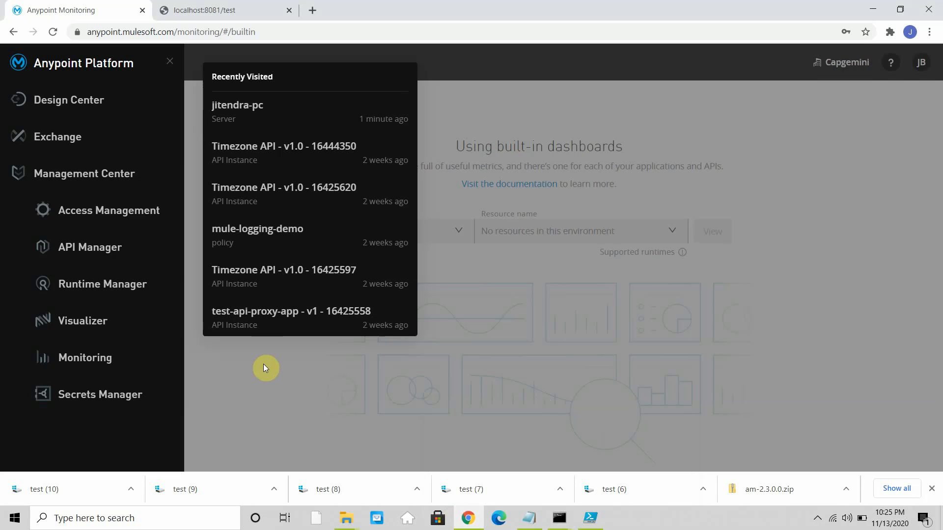
left_click(94, 291)
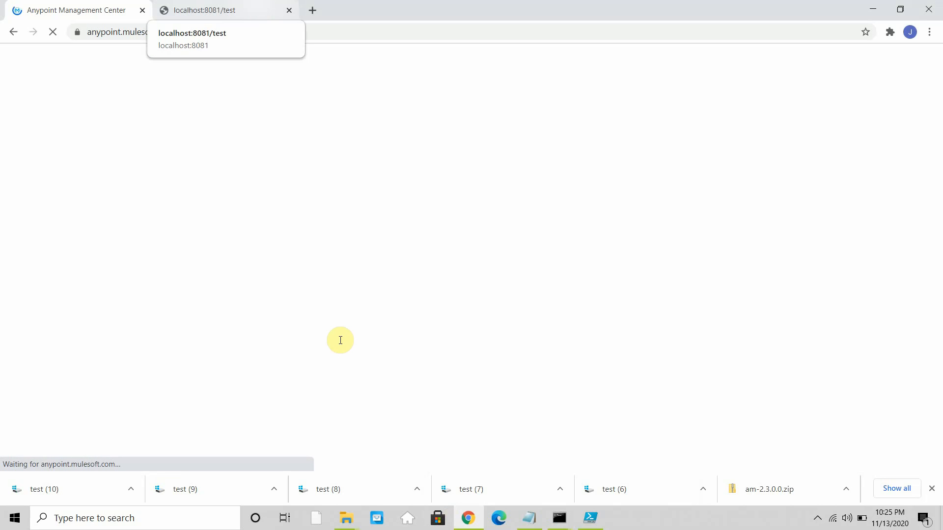
- Examine the monitoring collector entries in the Mule Enterprise Edition console log and return to the Runtime Manager applications list
key("alt+Tab")
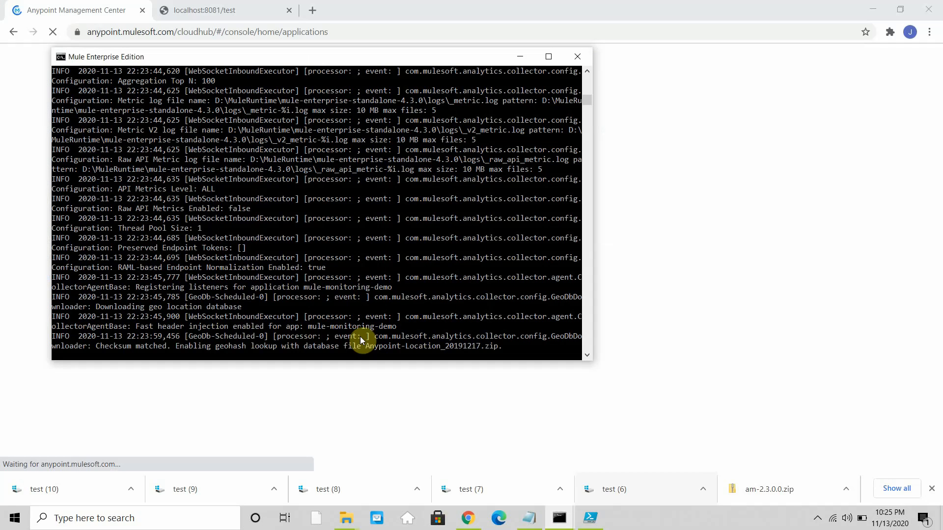
scroll(350, 307, "up", 8)
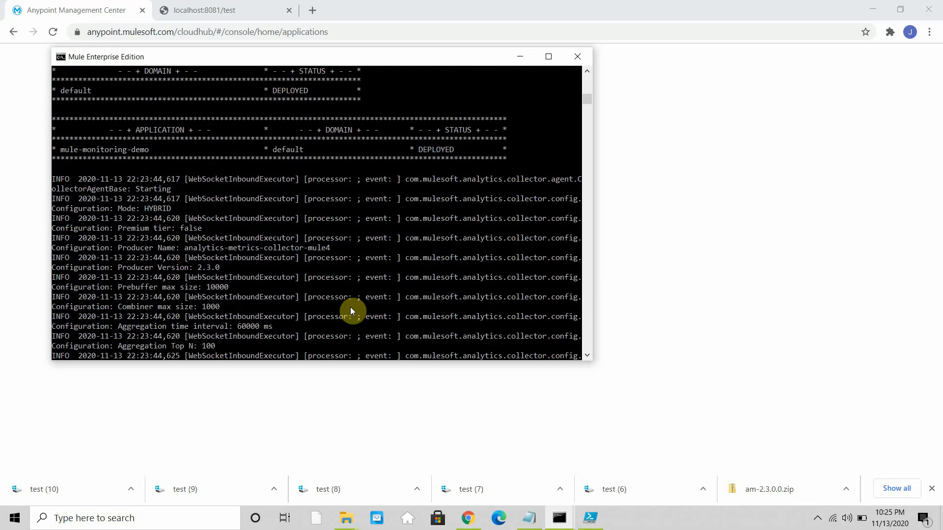
scroll(349, 307, "down", 2)
scroll(350, 307, "down", 10)
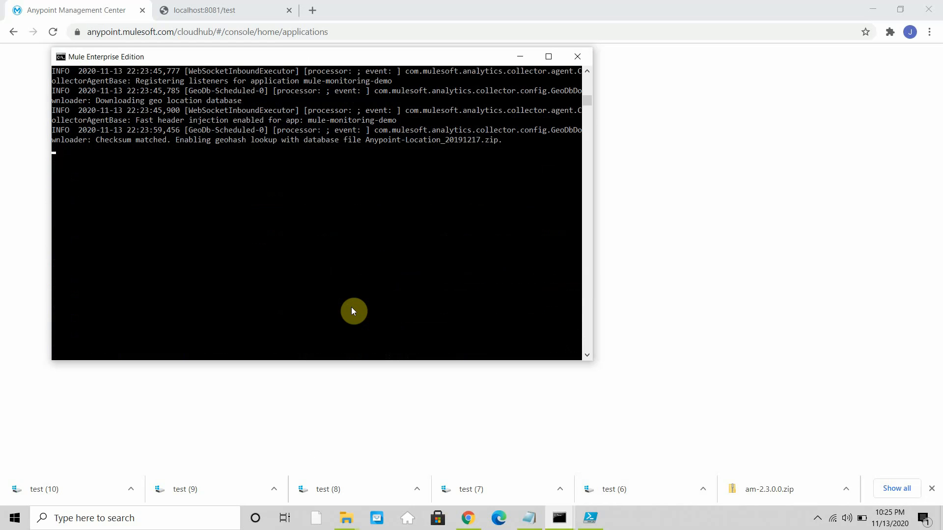
scroll(61, 343, "up", 1)
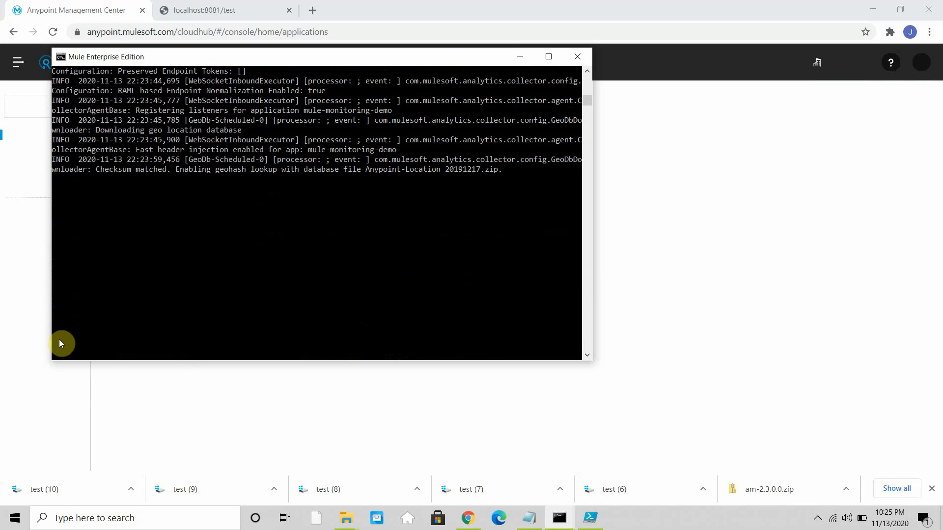
left_click(190, 394)
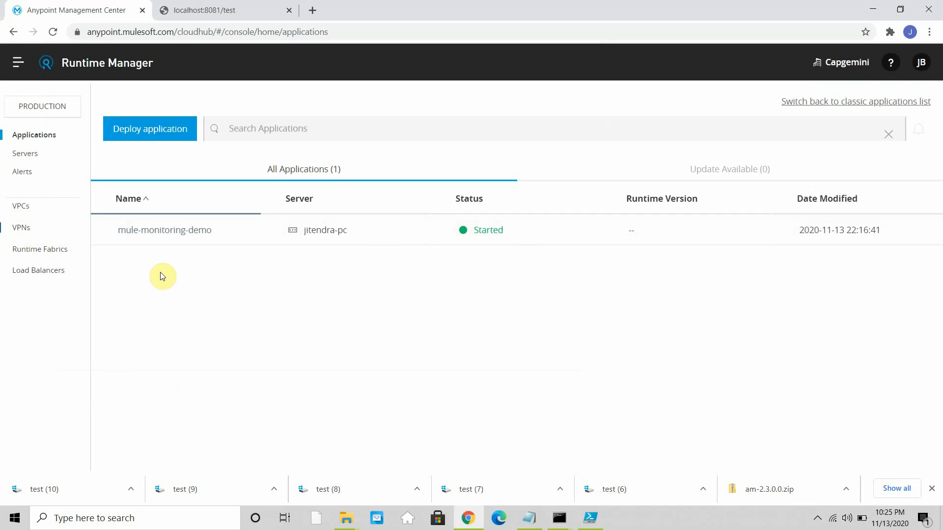
- View the Runtime Manager servers, then open Anypoint Monitoring and check the resource names offered for the Production environment
left_click(23, 156)
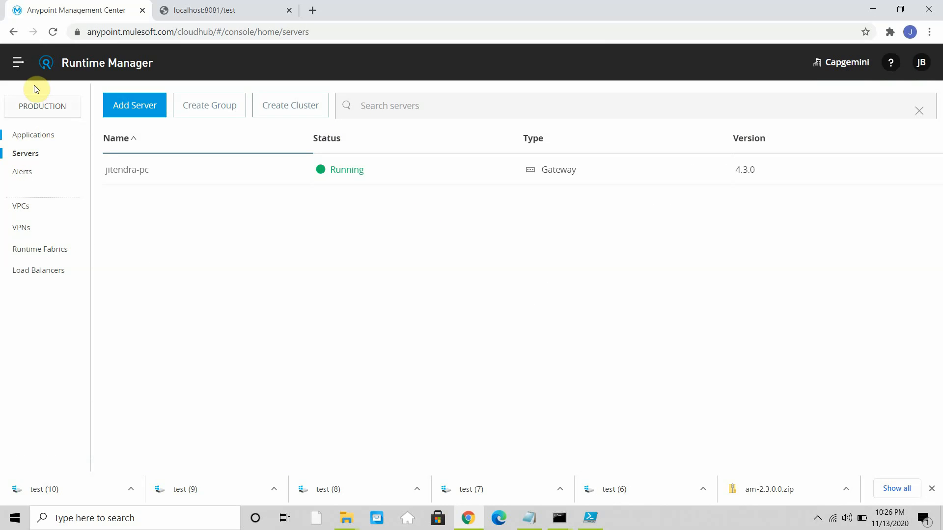
left_click(20, 64)
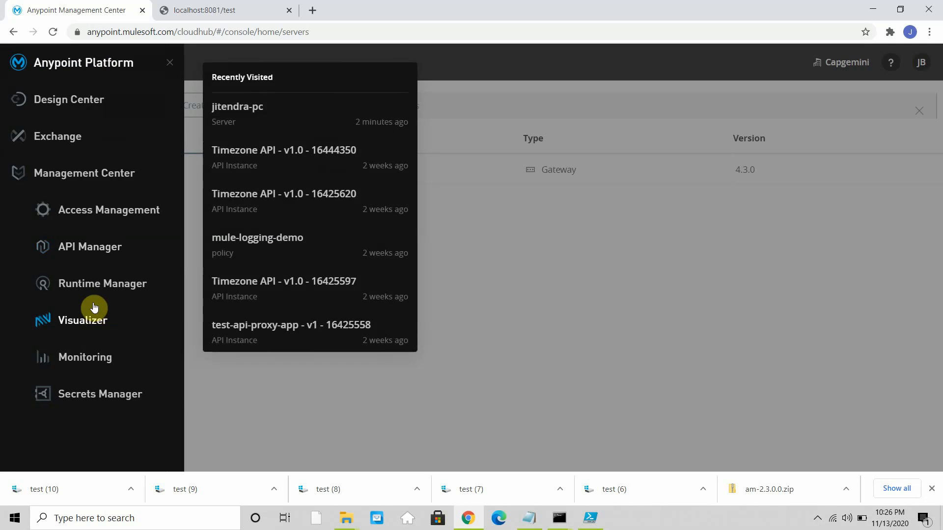
left_click(56, 360)
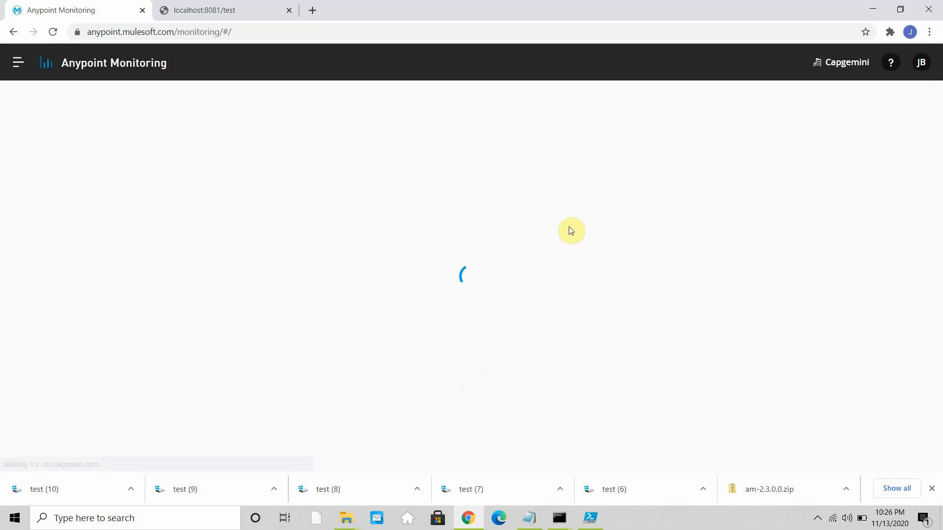
left_click(605, 236)
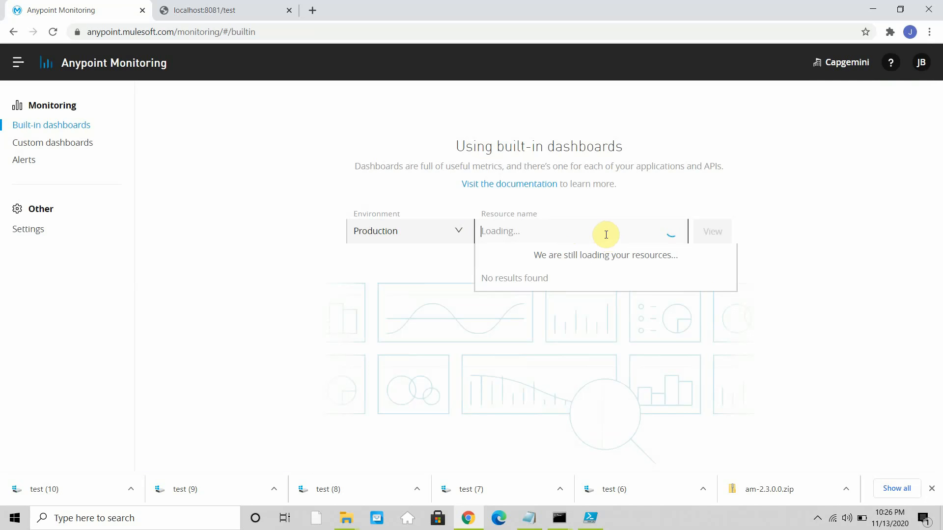
left_click(667, 237)
left_click(664, 235)
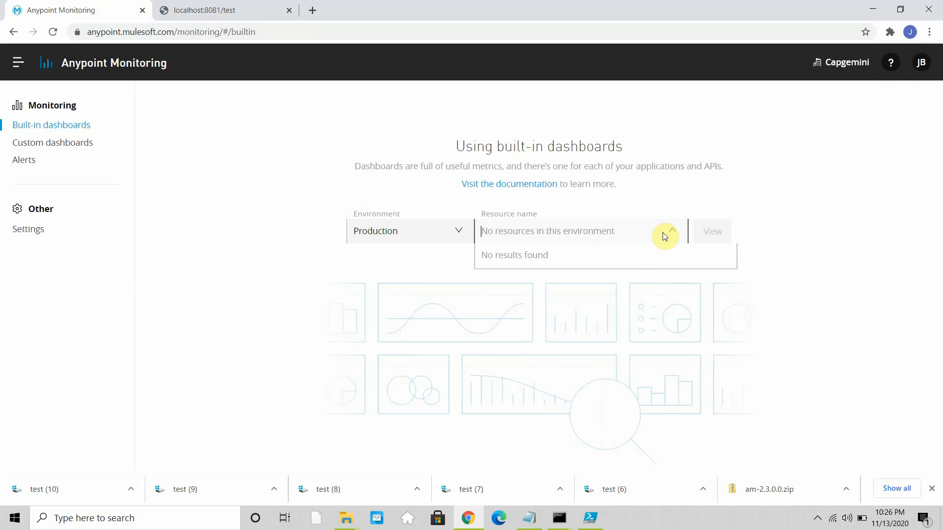
- Review the Hybrid setup instructions in the Monitoring settings, including how long metrics take to appear
left_click(36, 230)
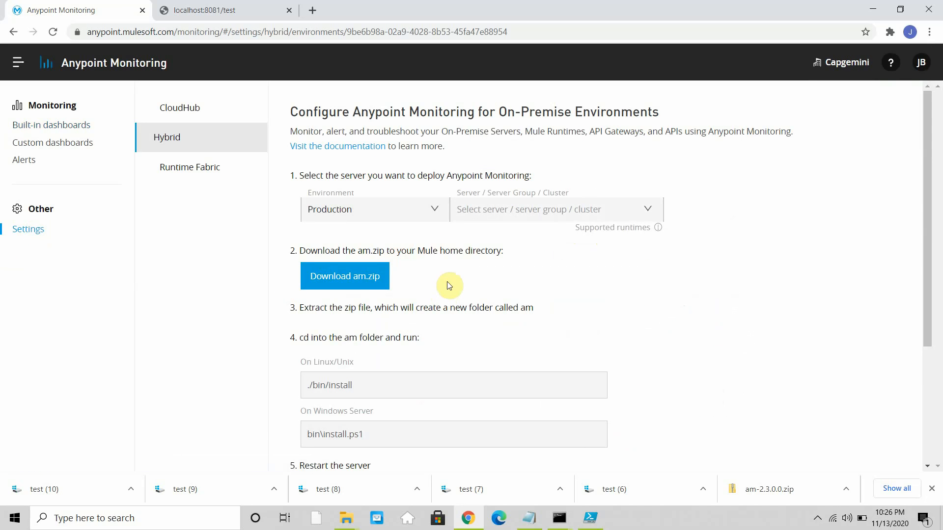
scroll(448, 286, "down", 3)
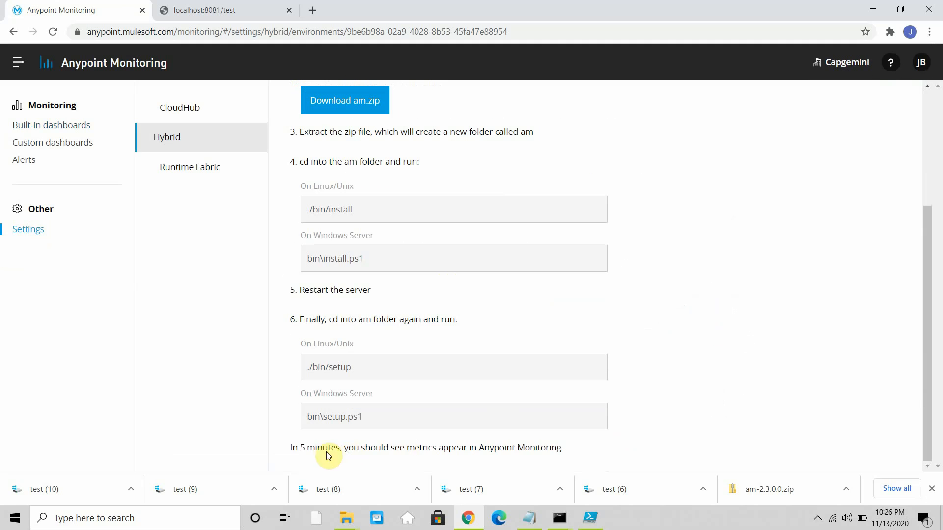
left_click_drag(298, 447, 597, 460)
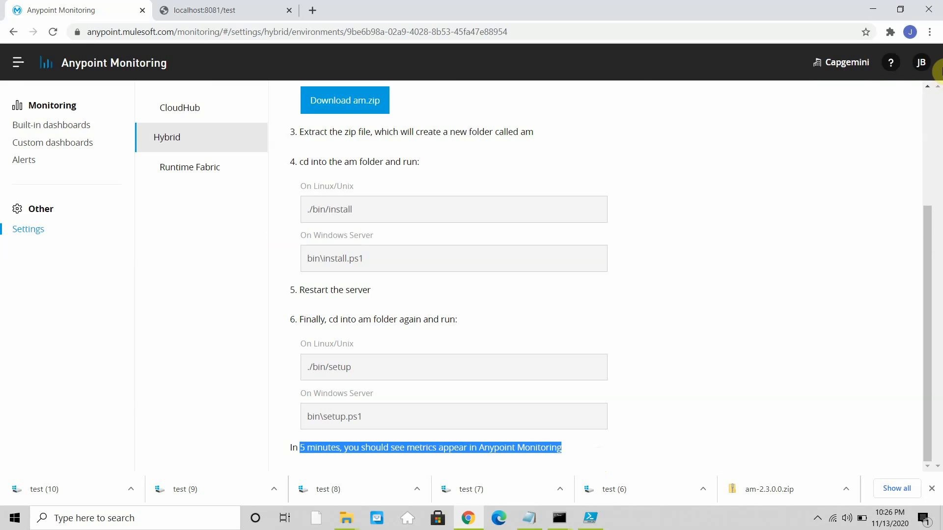
- Sign out of Anypoint Platform and sign back in with the account username and password
left_click(922, 63)
left_click(856, 199)
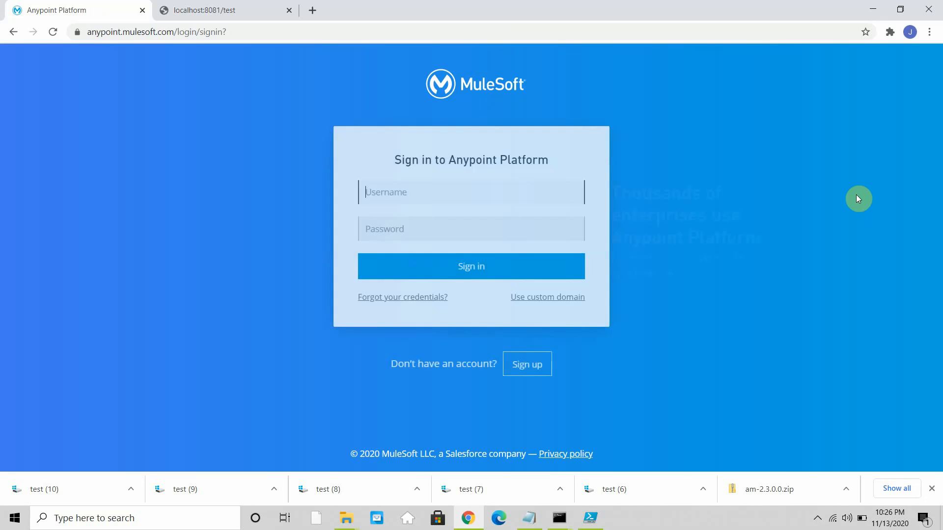
type("jacky")
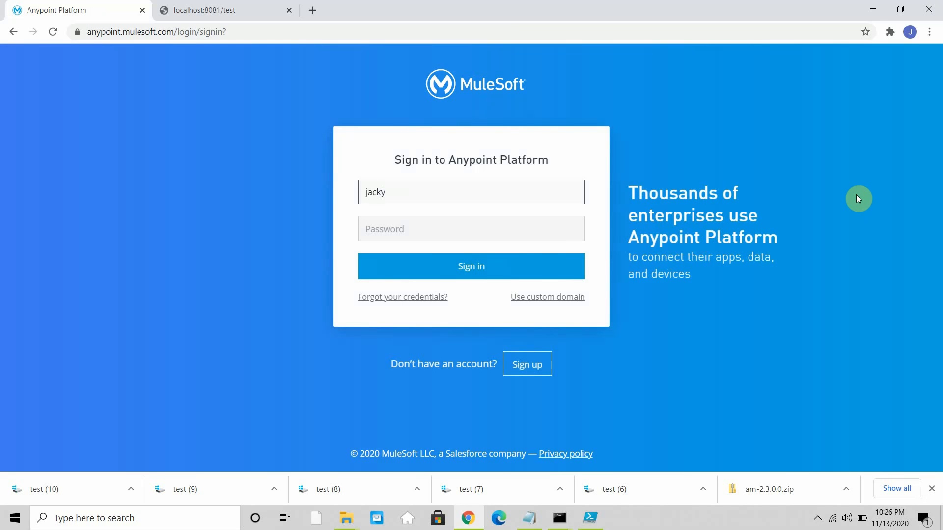
key("Tab")
type("••")
key("BackSpace")
key("BackSpace")
key("BackSpace")
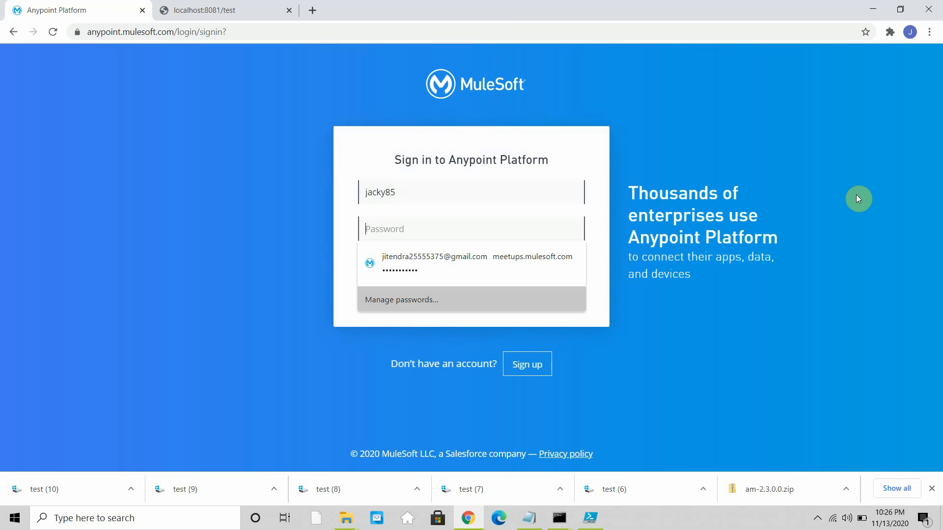
type("•")
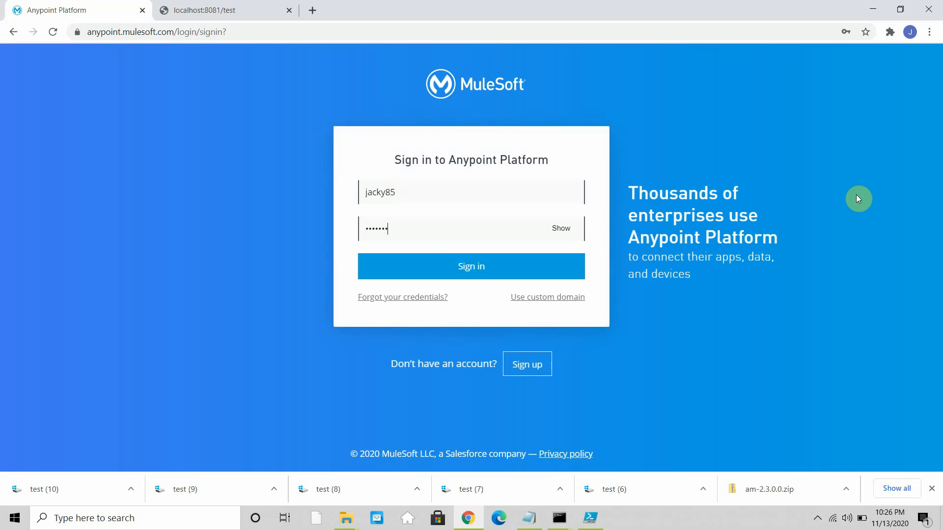
type("•••••••••")
key("Return")
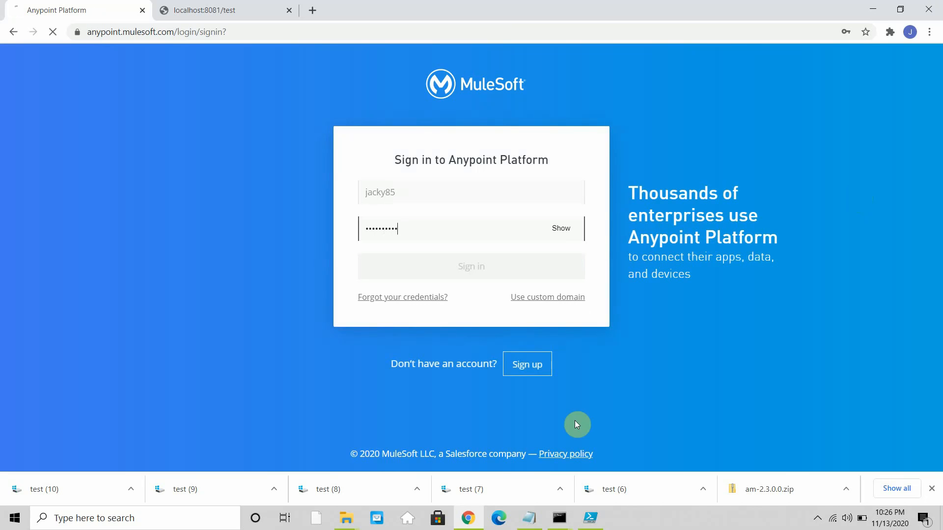
- Glance at the PowerShell setup output, then recheck the Production resource names in the built-in dashboards
left_click(598, 522)
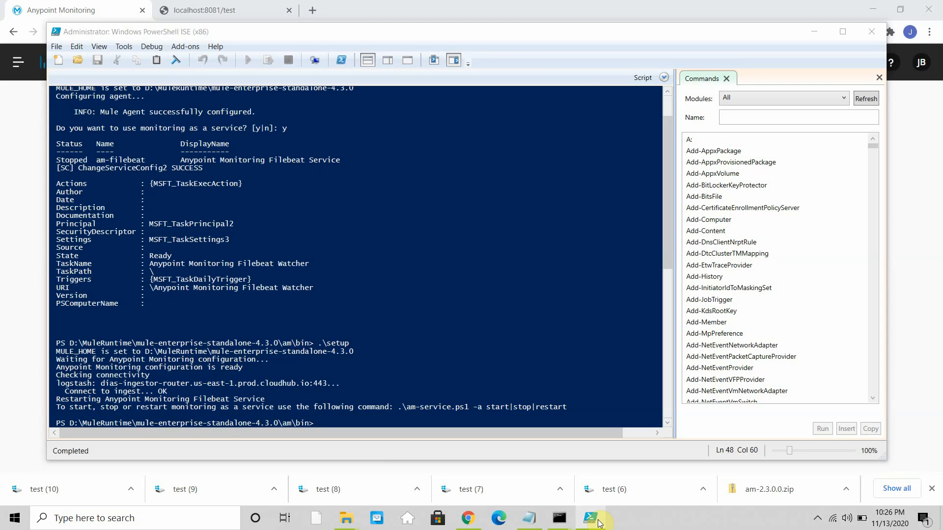
left_click(597, 522)
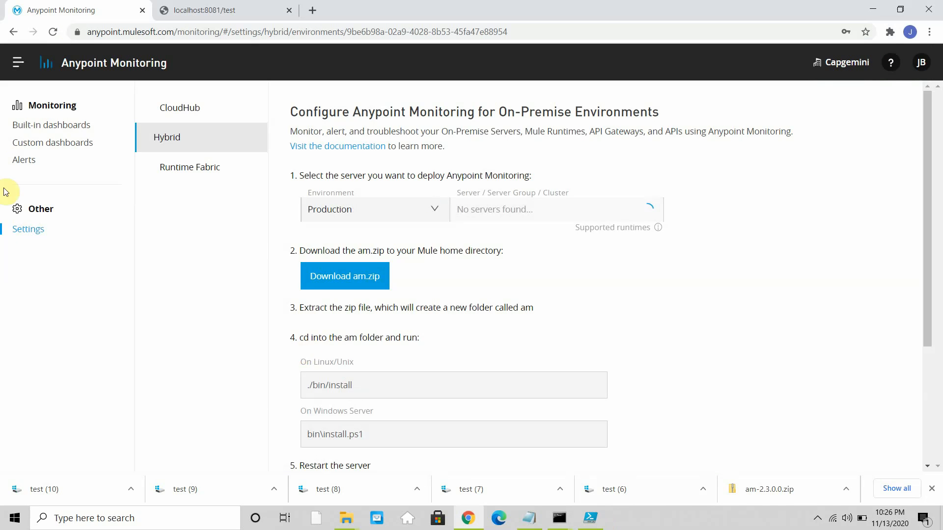
left_click(50, 127)
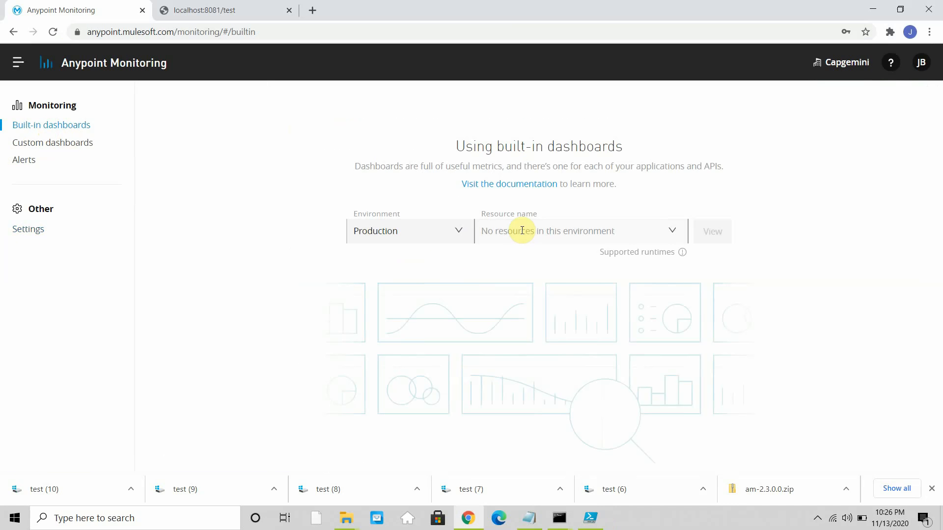
left_click(674, 233)
left_click(674, 233)
left_click(674, 233)
left_click(674, 233)
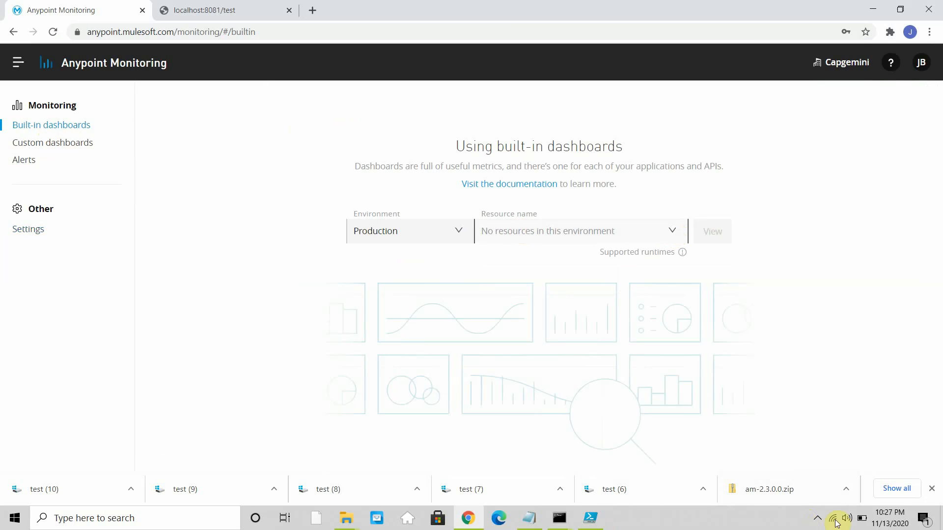
left_click(817, 518)
right_click(818, 472)
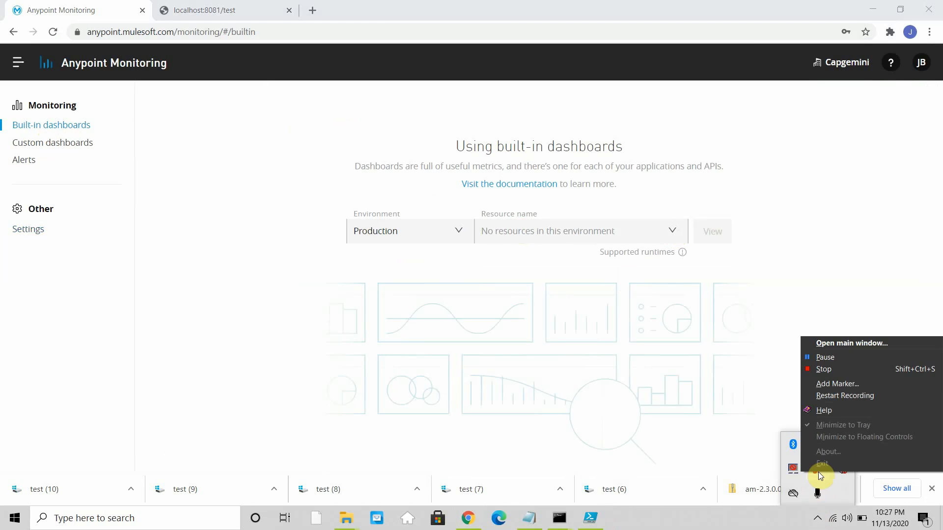
left_click(830, 359)
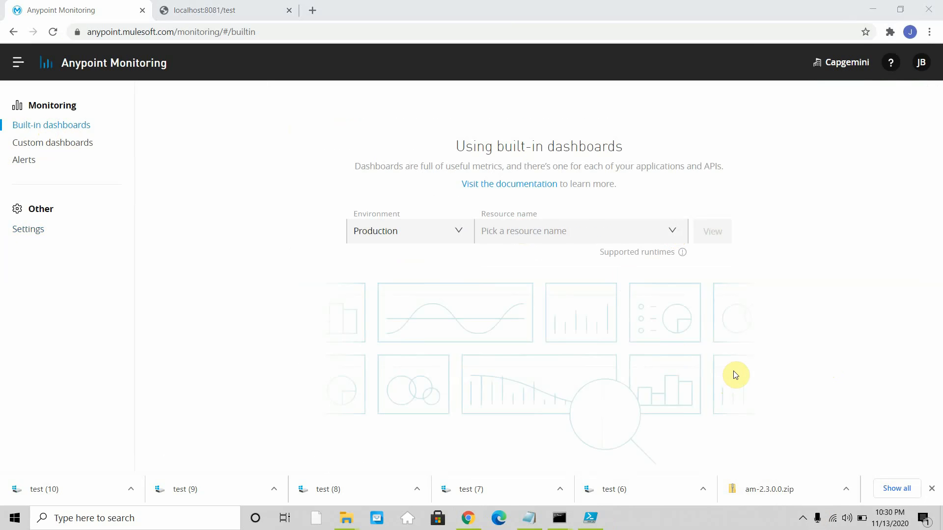
- Open the built-in dashboard of the mule-monitoring-demo hybrid app in the Production environment
left_click(592, 231)
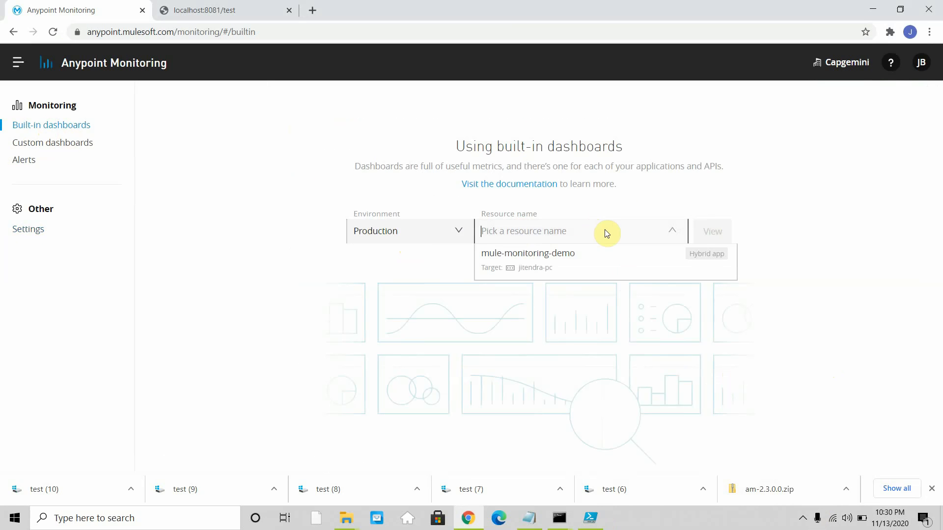
left_click(549, 267)
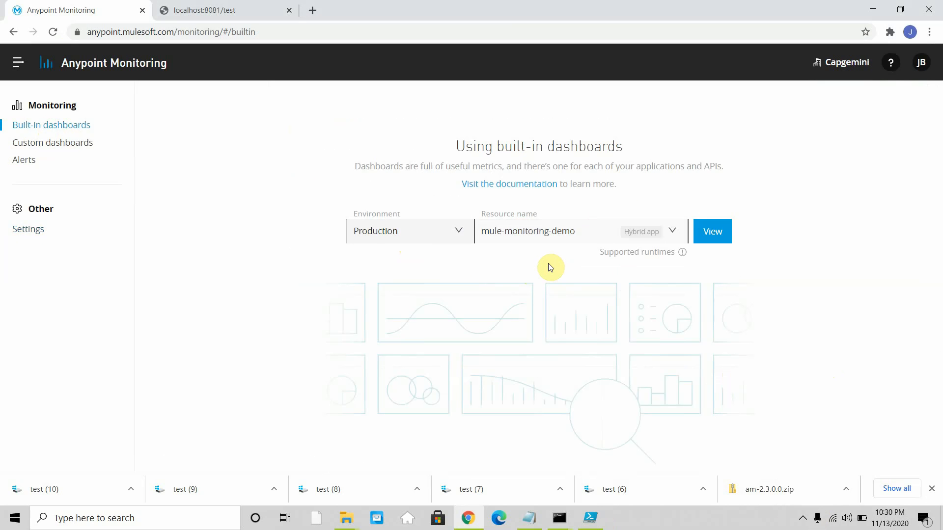
left_click(712, 241)
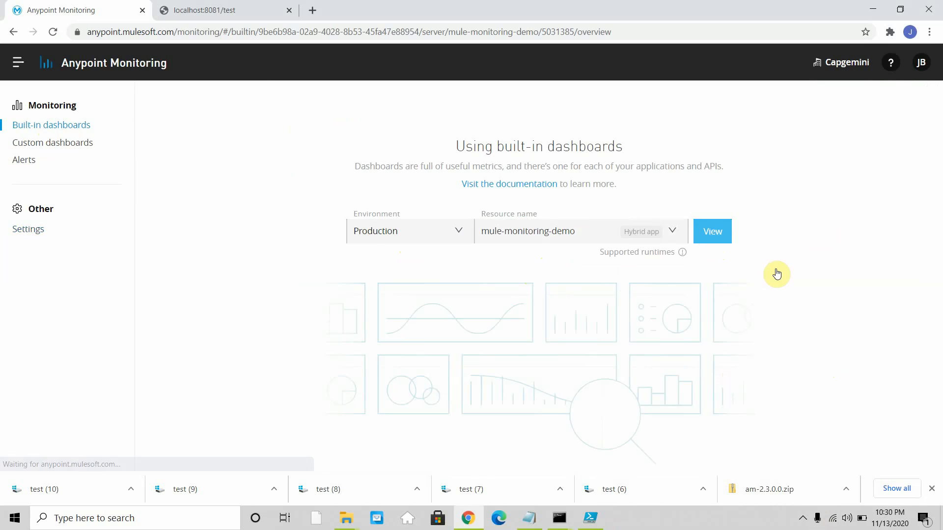
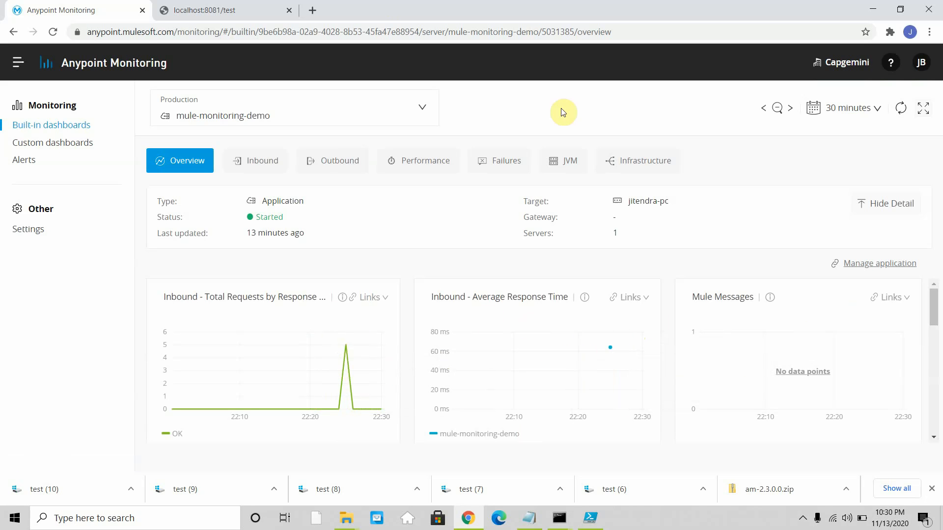
- Generate more traffic for mule-monitoring-demo by requesting localhost:8081/test about ten times in the other browser tab
left_click(242, 10)
left_click(241, 32)
key("Return")
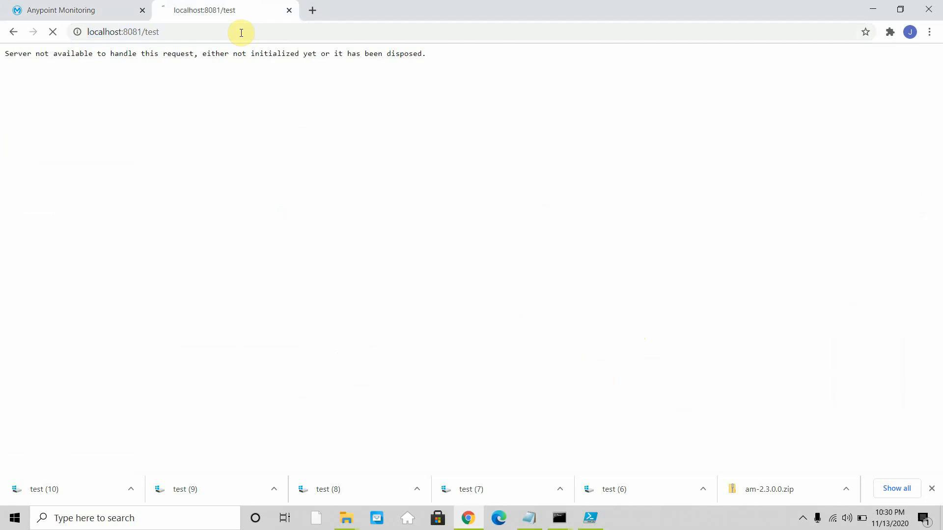
left_click(241, 31)
key("Return")
left_click(241, 31)
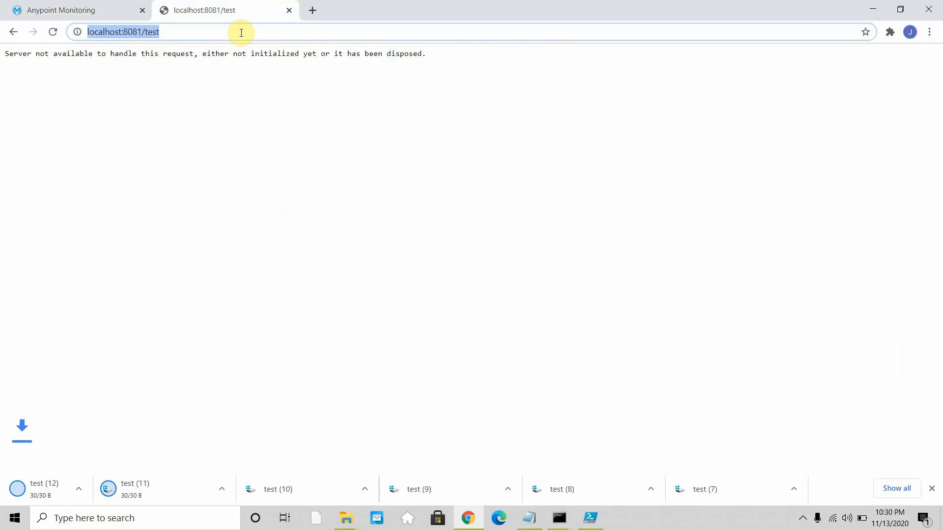
key("Return")
left_click(242, 31)
key("Return")
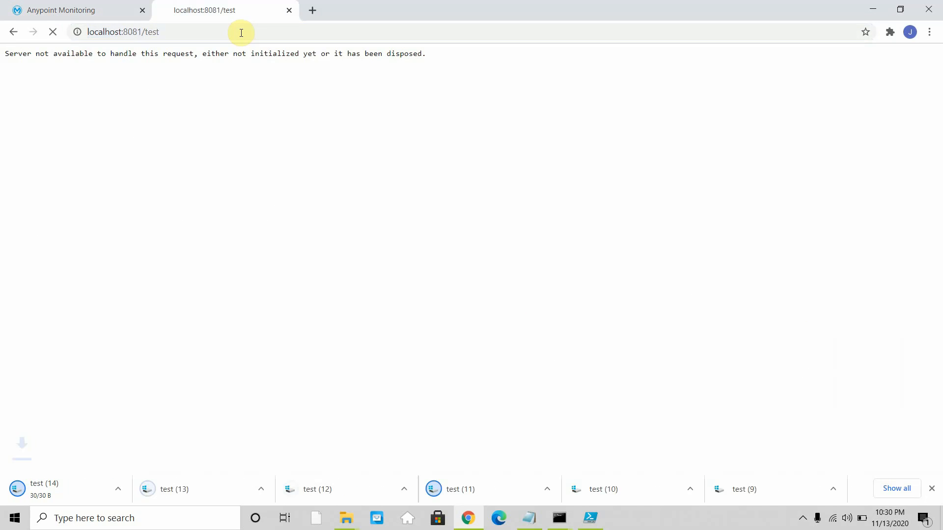
left_click(241, 33)
key("Return")
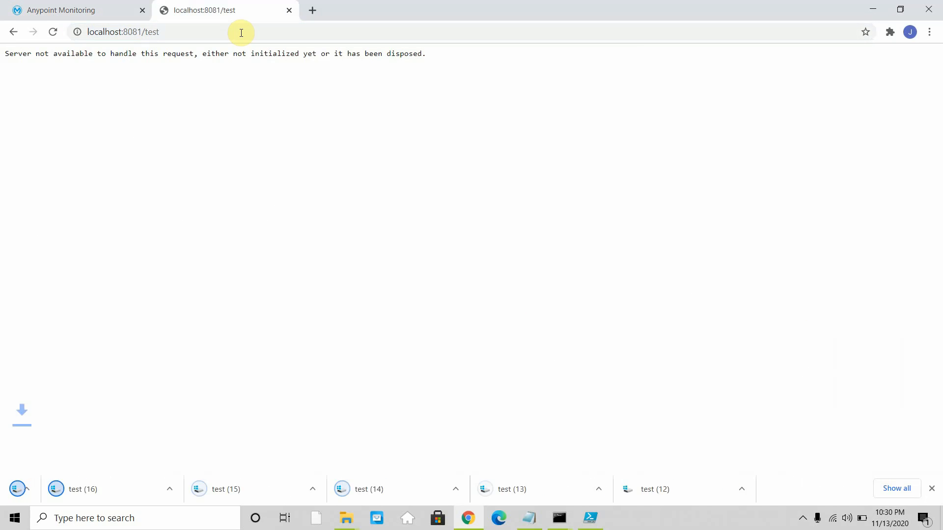
left_click(241, 33)
key("Return")
left_click(241, 33)
key("Return")
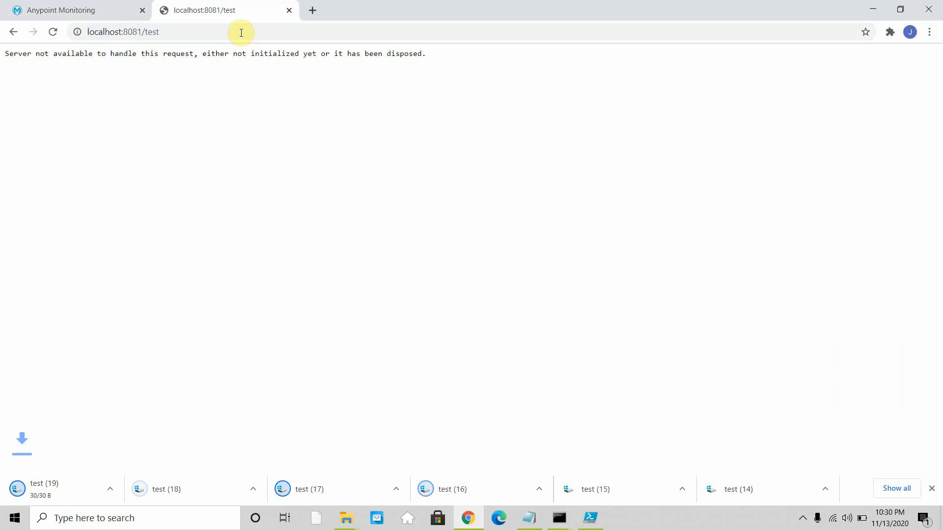
left_click(241, 32)
key("Return")
left_click(239, 33)
key("Return")
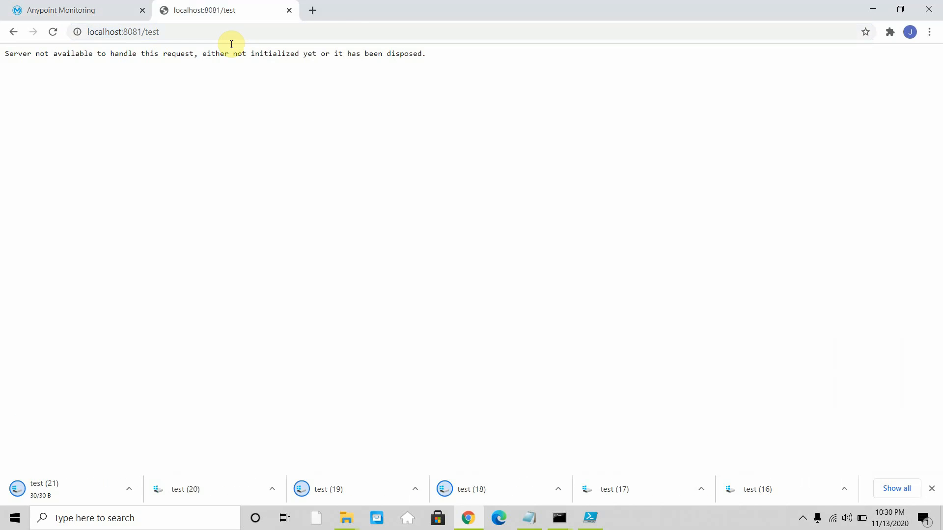
- Return to Anypoint Monitoring and review mule-monitoring-demo's Overview charts, from inbound requests and response time to JVM CPU, heap and threads
left_click(47, 6)
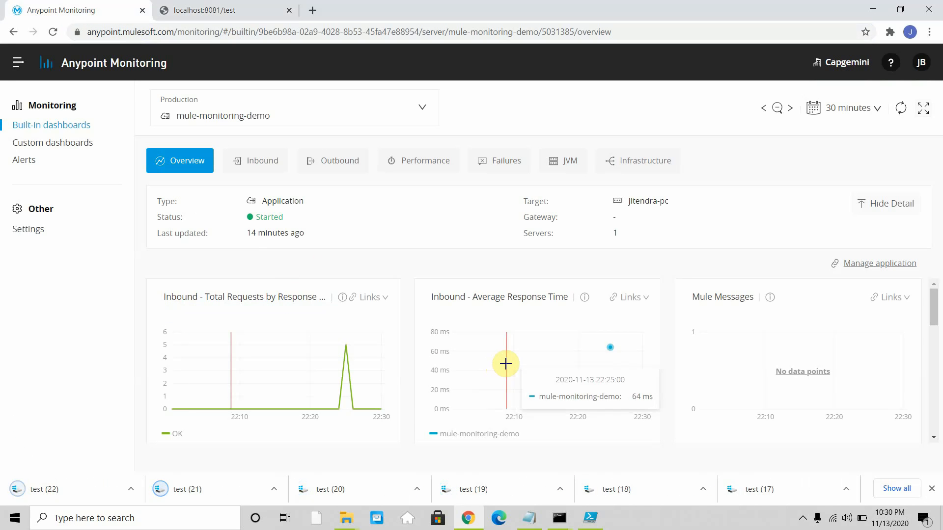
scroll(746, 348, "down", 5)
scroll(499, 375, "up", 5)
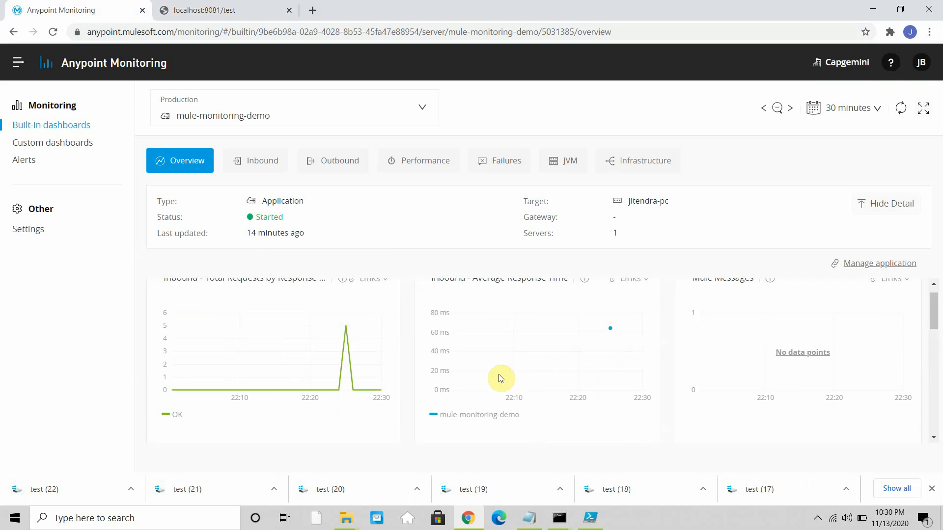
scroll(499, 378, "up", 1)
scroll(484, 385, "down", 5)
scroll(279, 387, "up", 2)
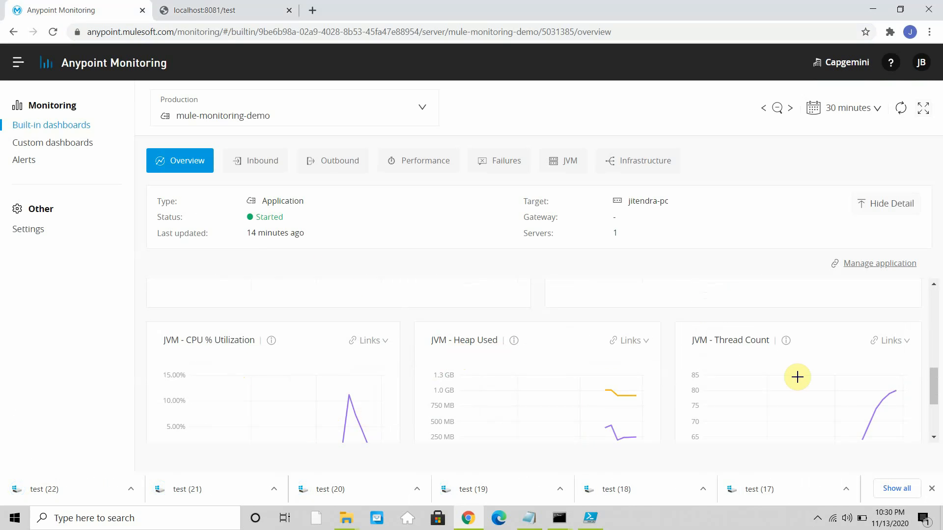
scroll(638, 409, "up", 3)
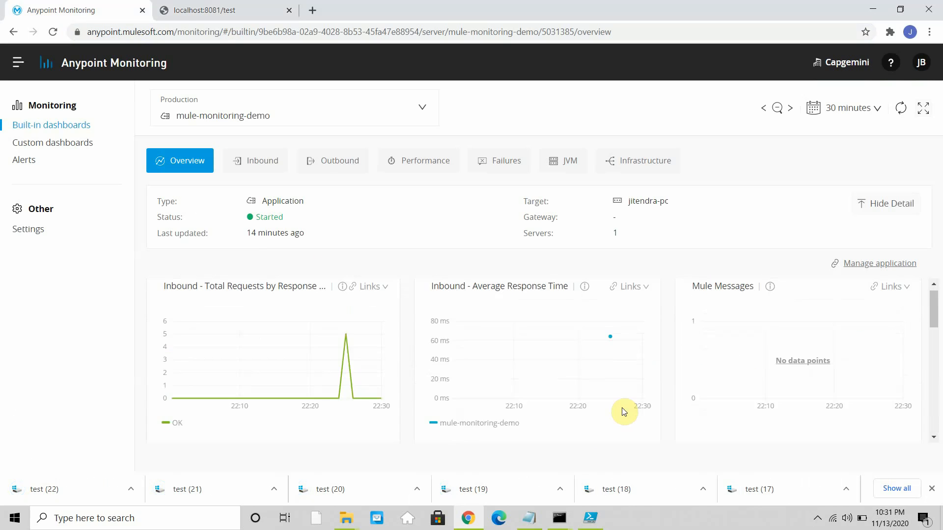
- View the Performance metrics of mule-monitoring-demo, followed by its Failures metrics
left_click(424, 167)
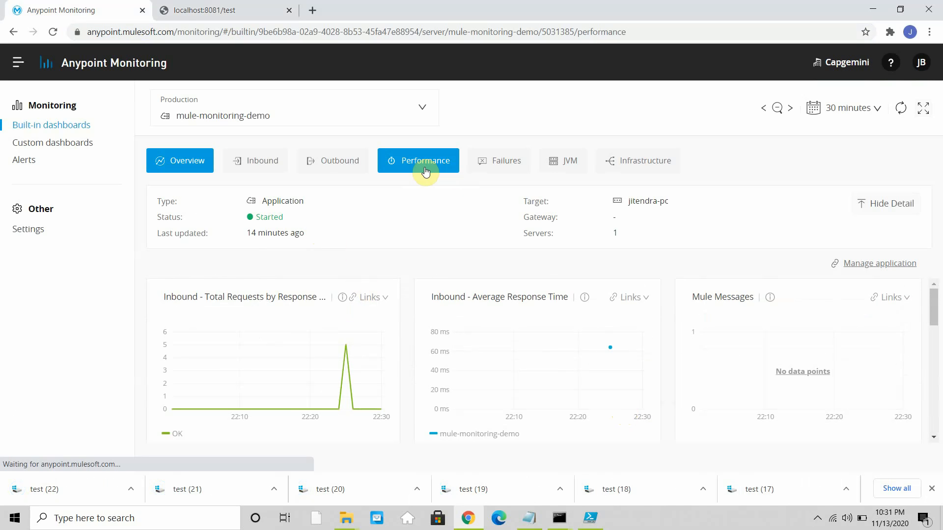
mouse_move(561, 527)
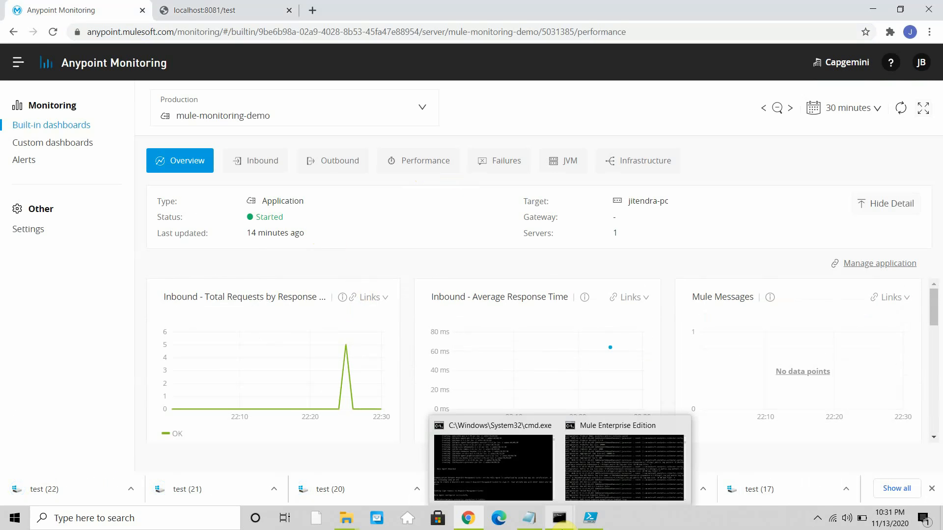
left_click(404, 158)
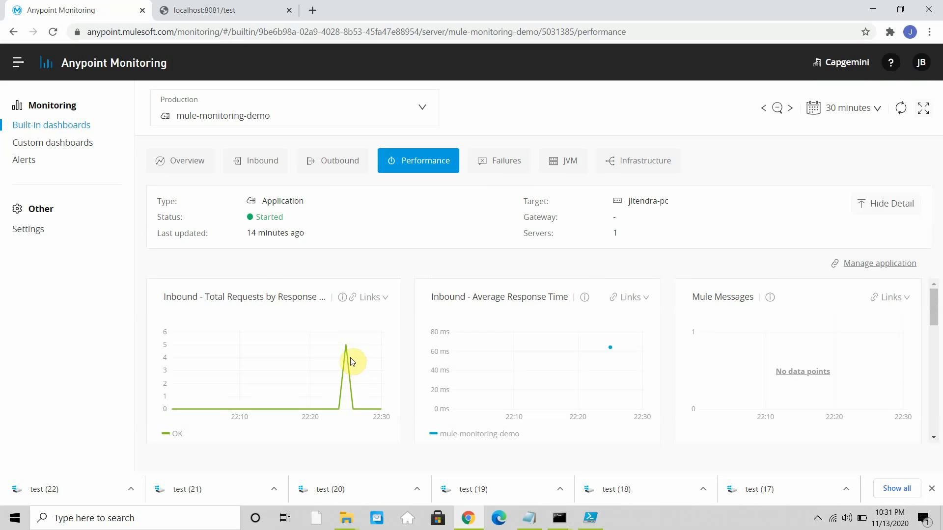
left_click(491, 165)
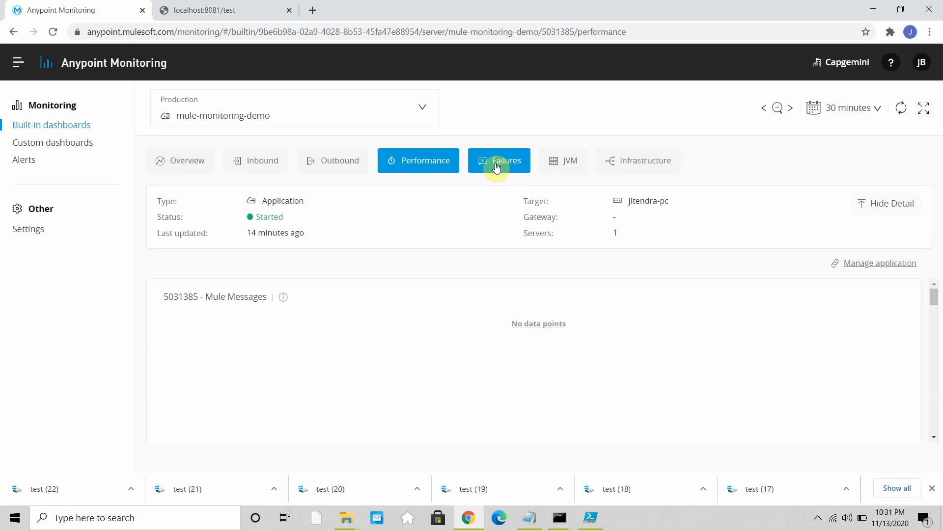
left_click(505, 157)
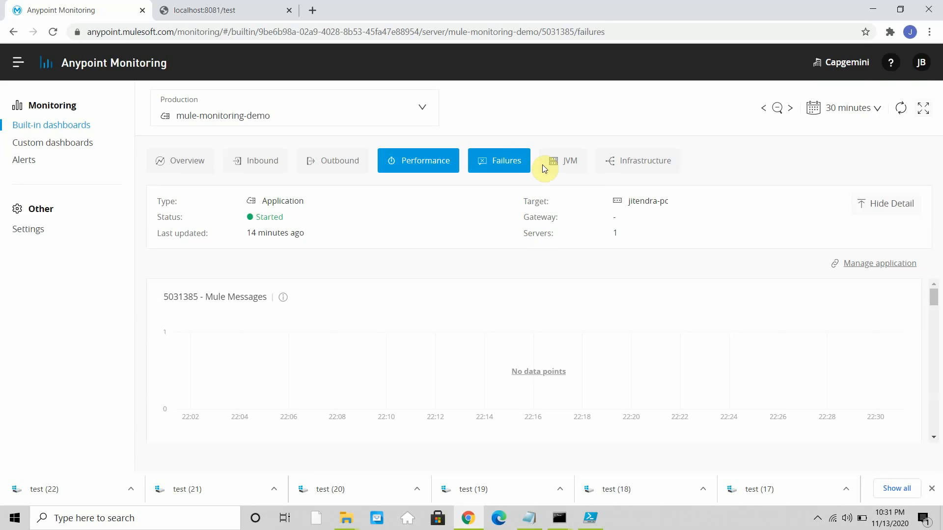
- Examine mule-monitoring-demo's JVM metrics, including the class loading, heap and memory charts
left_click(562, 167)
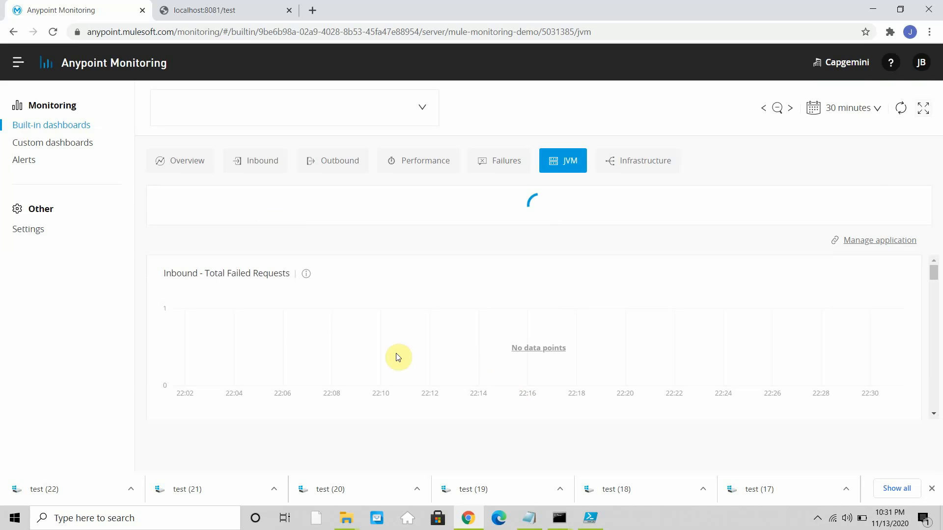
scroll(341, 349, "down", 2)
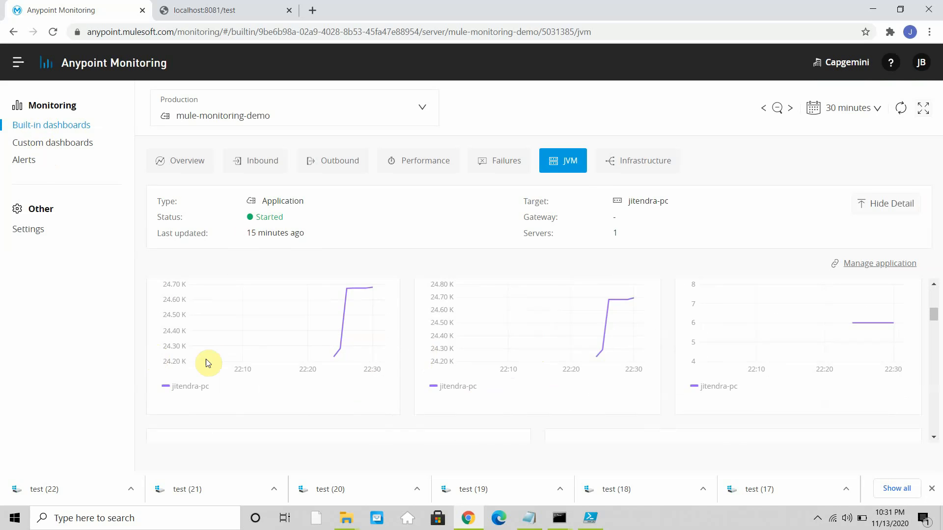
scroll(211, 361, "down", 2)
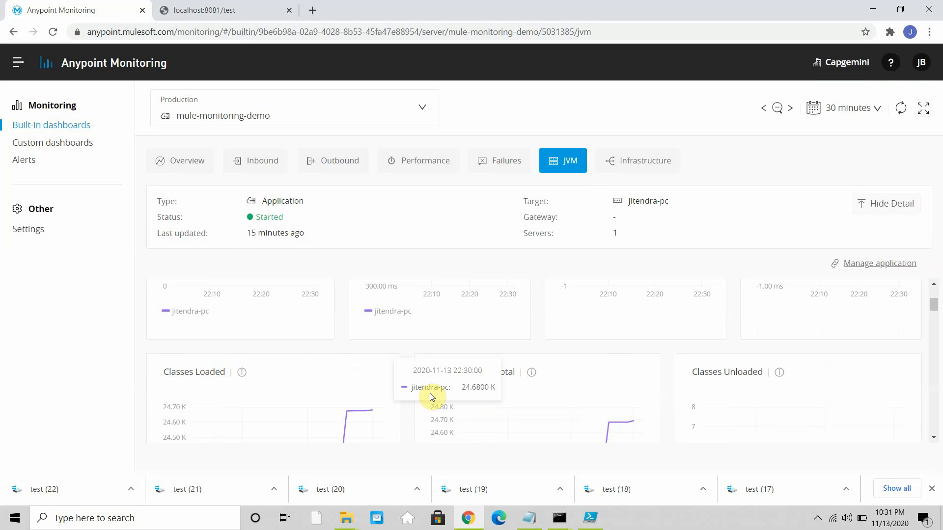
scroll(736, 387, "down", 2)
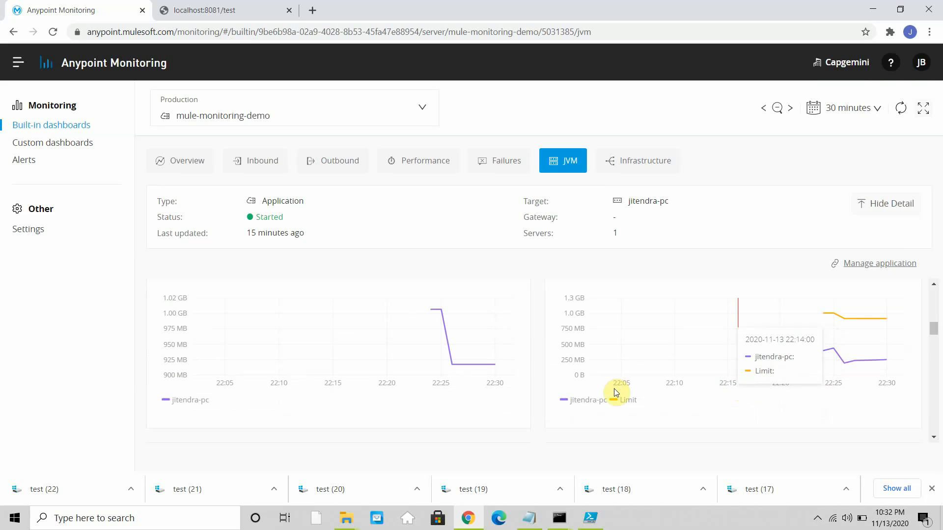
scroll(613, 391, "down", 2)
scroll(547, 352, "down", 2)
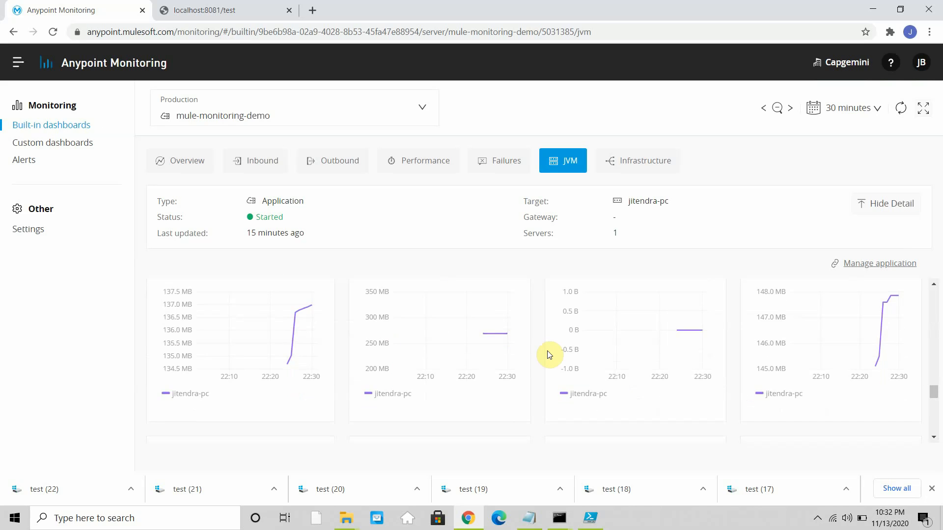
scroll(548, 354, "down", 1)
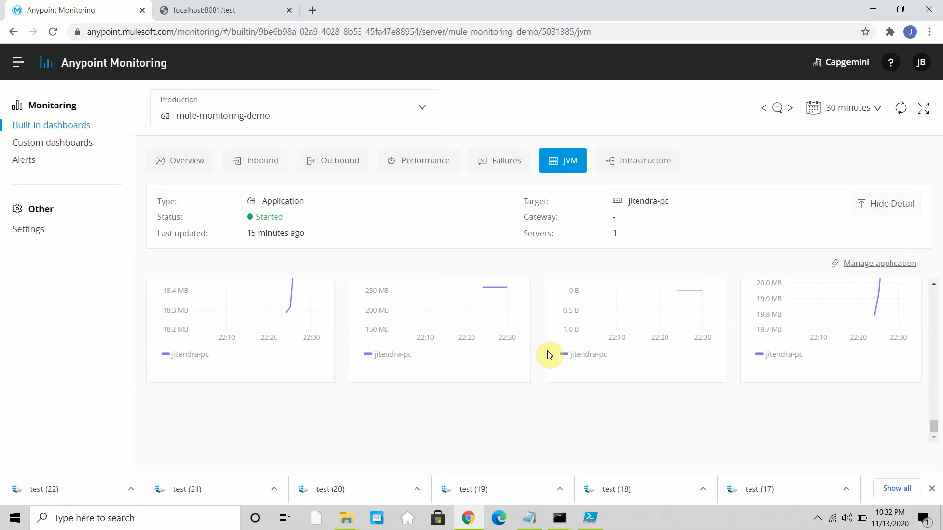
scroll(547, 350, "up", 6)
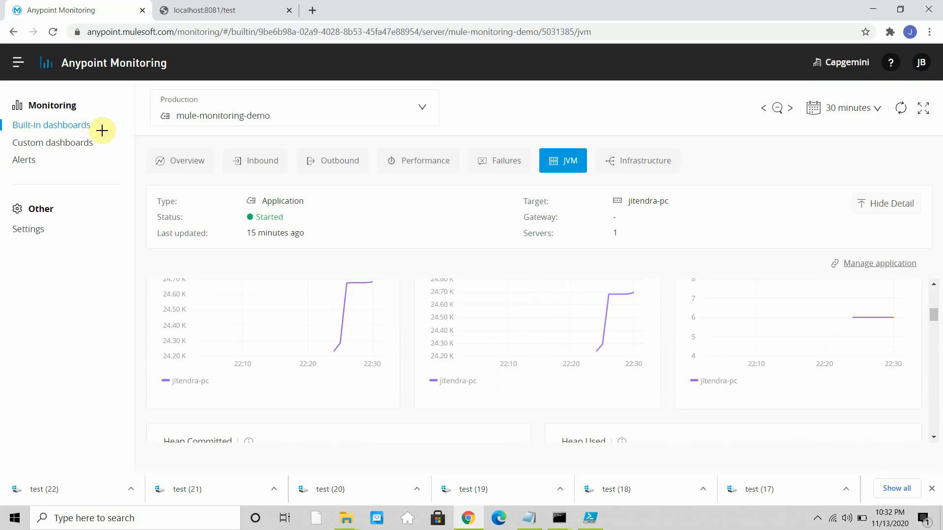
- Reopen the Overview metrics and inspect the updated inbound request, average response time and JVM charts
left_click(180, 167)
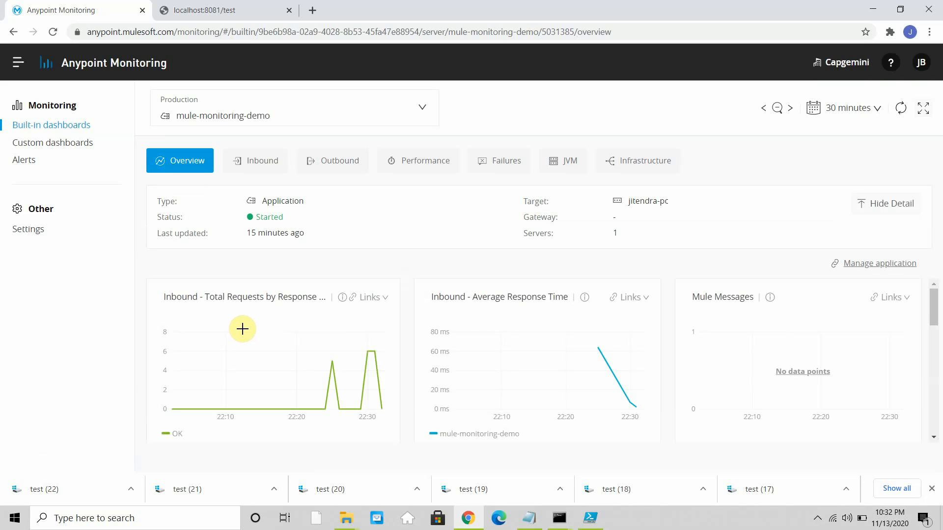
mouse_move(381, 377)
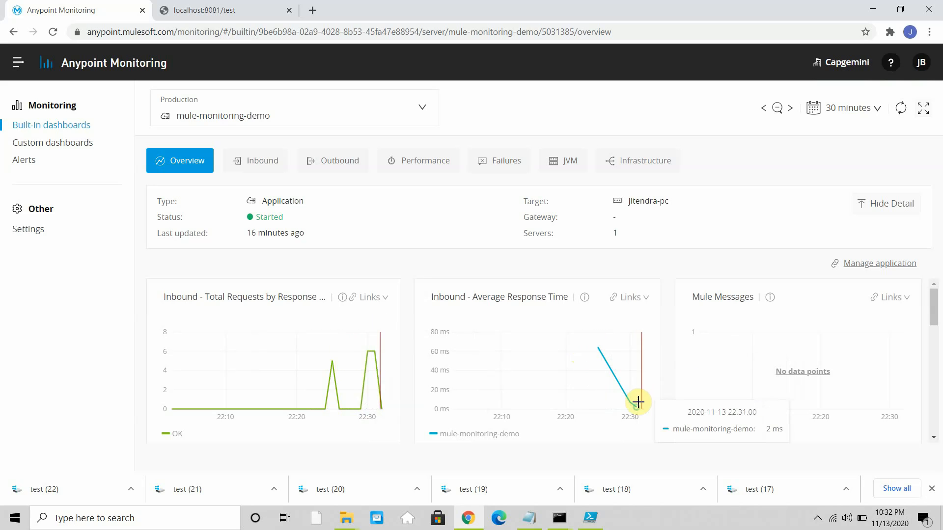
scroll(554, 375, "down", 5)
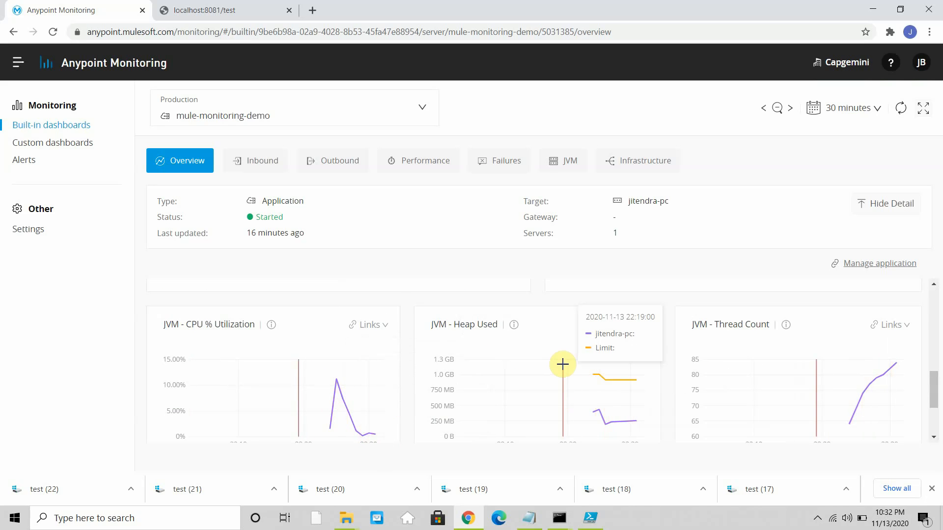
scroll(565, 368, "up", 5)
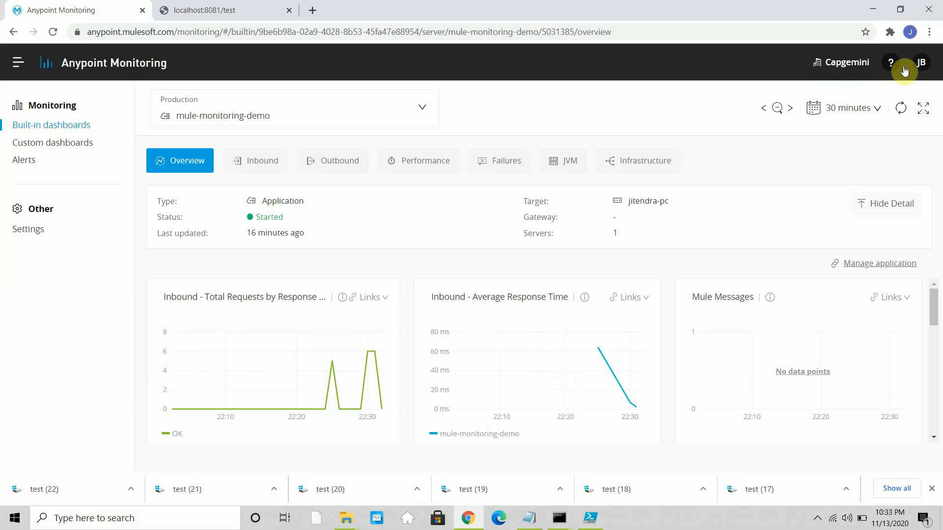
left_click(817, 518)
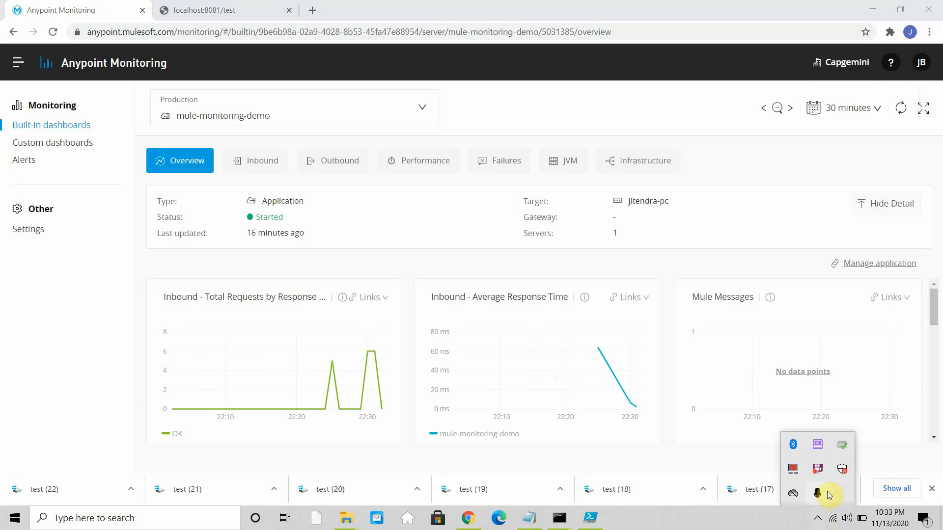